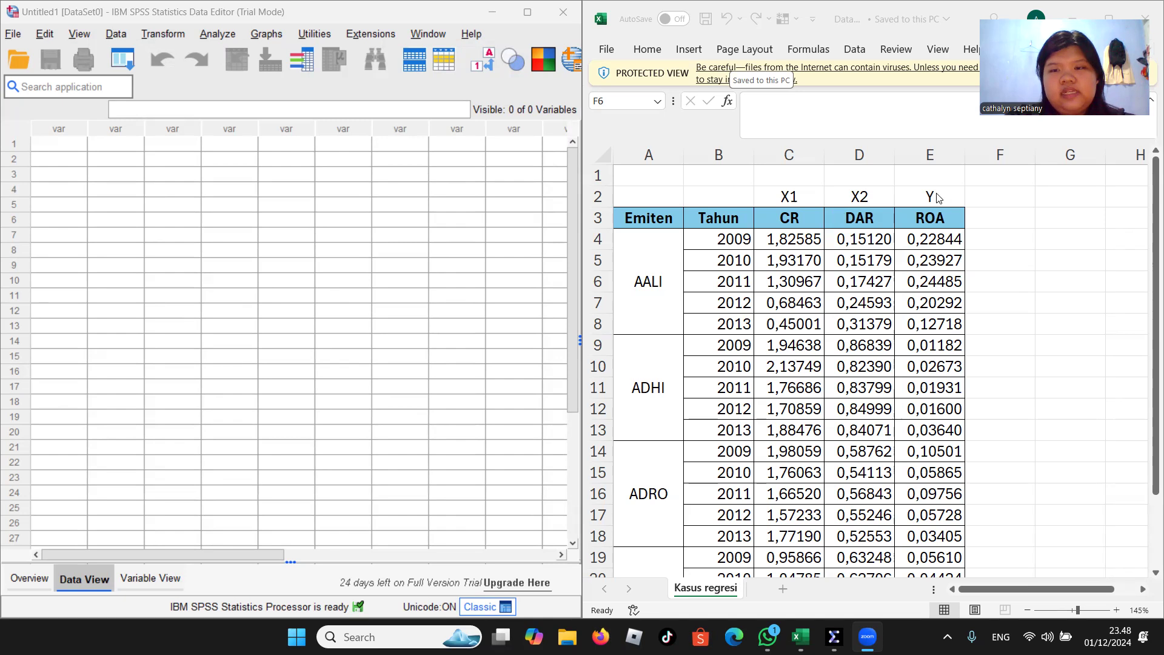
- Copy the CR, DAR and ROA values in C4:E23 of the Excel sheet into the SPSS data grid, starting at the first cell
{"action": "left_click", "coordinate": [783, 242]}
{"action": "left_click", "coordinate": [783, 239]}
{"action": "left_click_drag", "start_coordinate": [783, 239], "coordinate": [910, 536]}
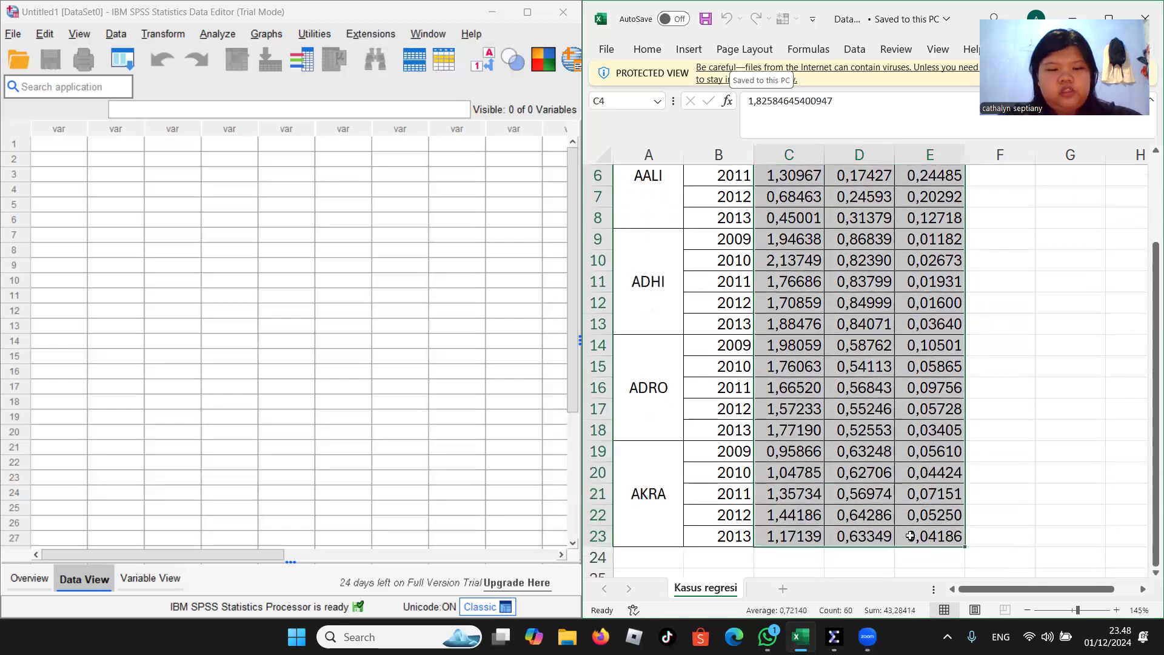
{"action": "left_click", "coordinate": [66, 144]}
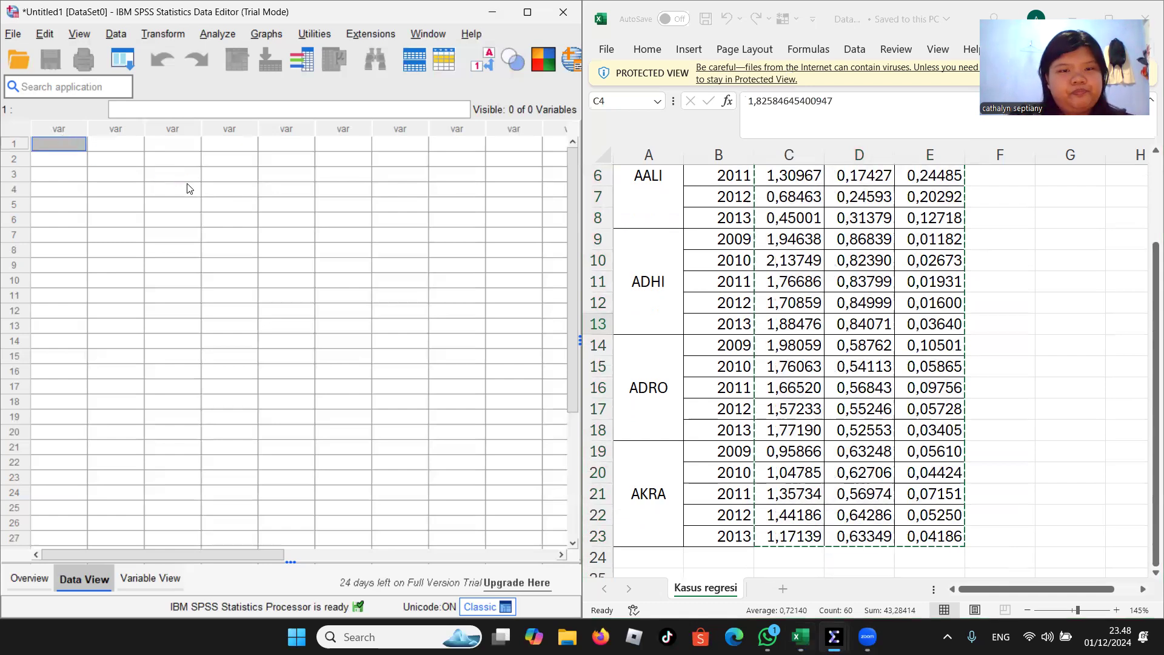
{"action": "type", "text": "1,83\t,15\t,23 1,93\t,15\t,24 1,31\t,17\t,24 ,68\t,25\t,20 ,45\t,31\t,13 1,95\t,87\t,01 2,14\t,82\t,03 1,77\t,84\t,02 1,71\t,85\t,02 1,88\t,84\t,04 1,98\t,59\t,11 1,76\t,54\t,06 1,67\t,57\t,10 1,57\t,55\t,06 1,77\t,53\t,03 ,96\t,63\t,06 1,05\t,63\t,04 1,36\t,57\t,07 1,44\t,64\t,05 1,17\t,63\t,04"}
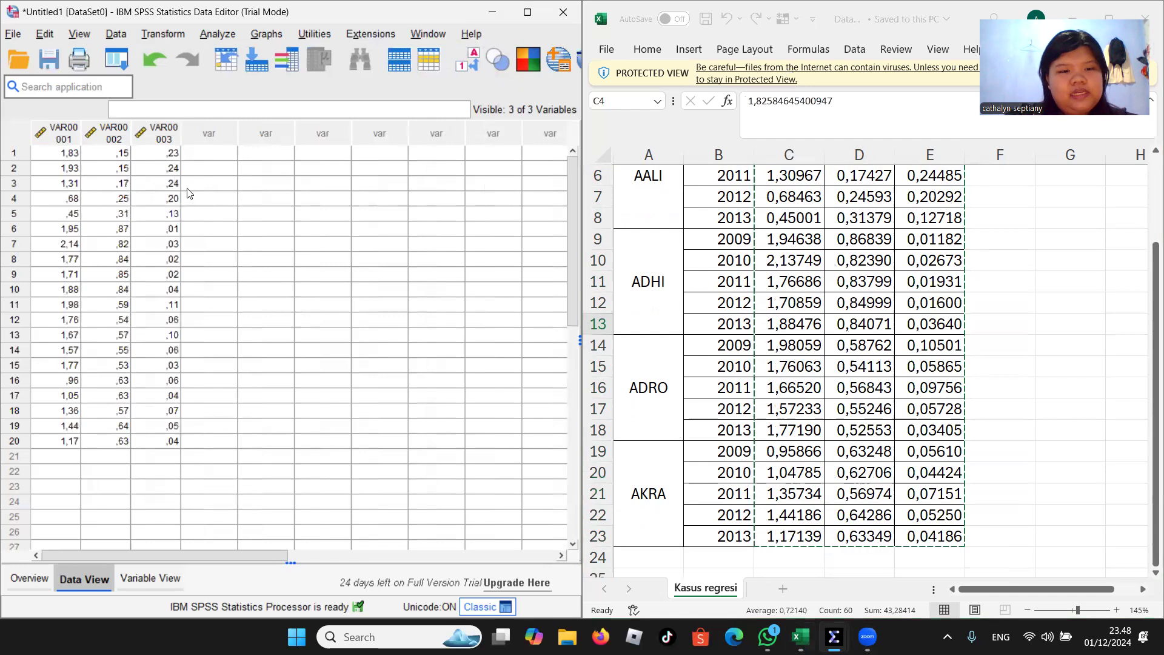
- Rename the three imported variables, in order, as CR, DAR and ROA
{"action": "left_click", "coordinate": [159, 579]}
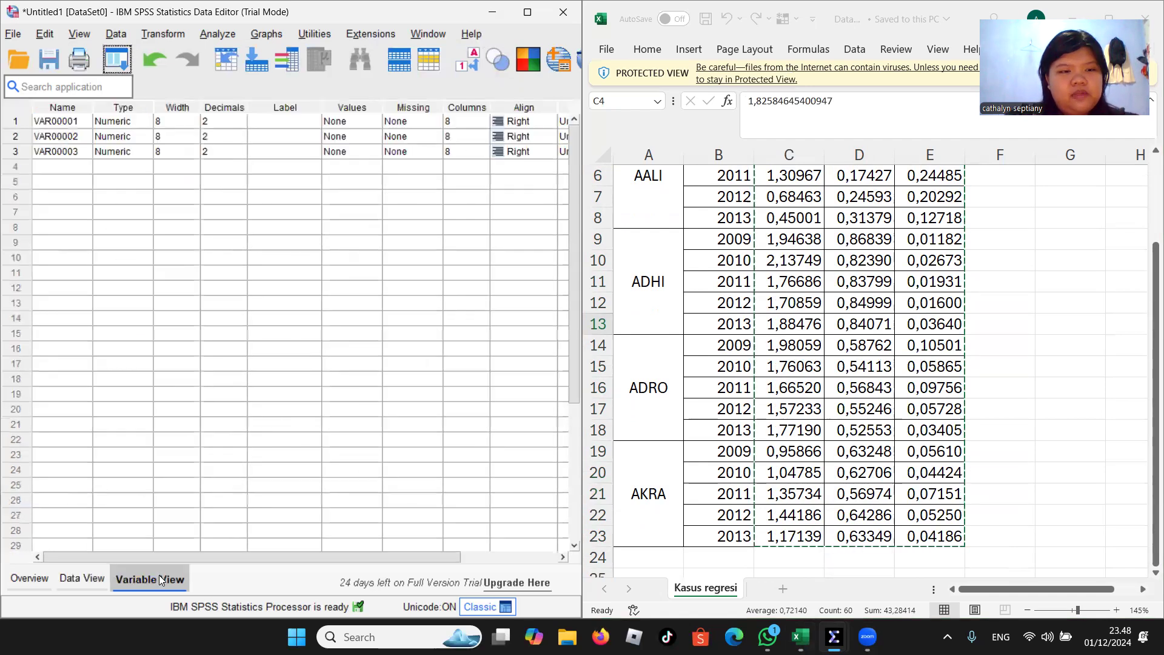
{"action": "left_click", "coordinate": [74, 123]}
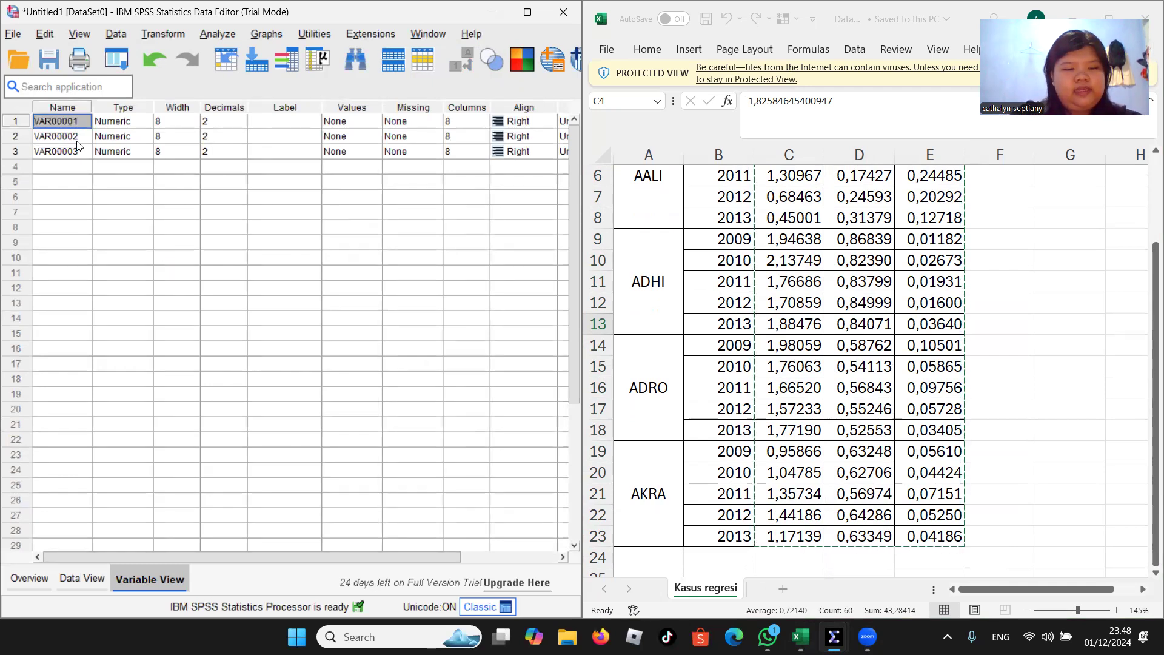
{"action": "type", "text": "CR"}
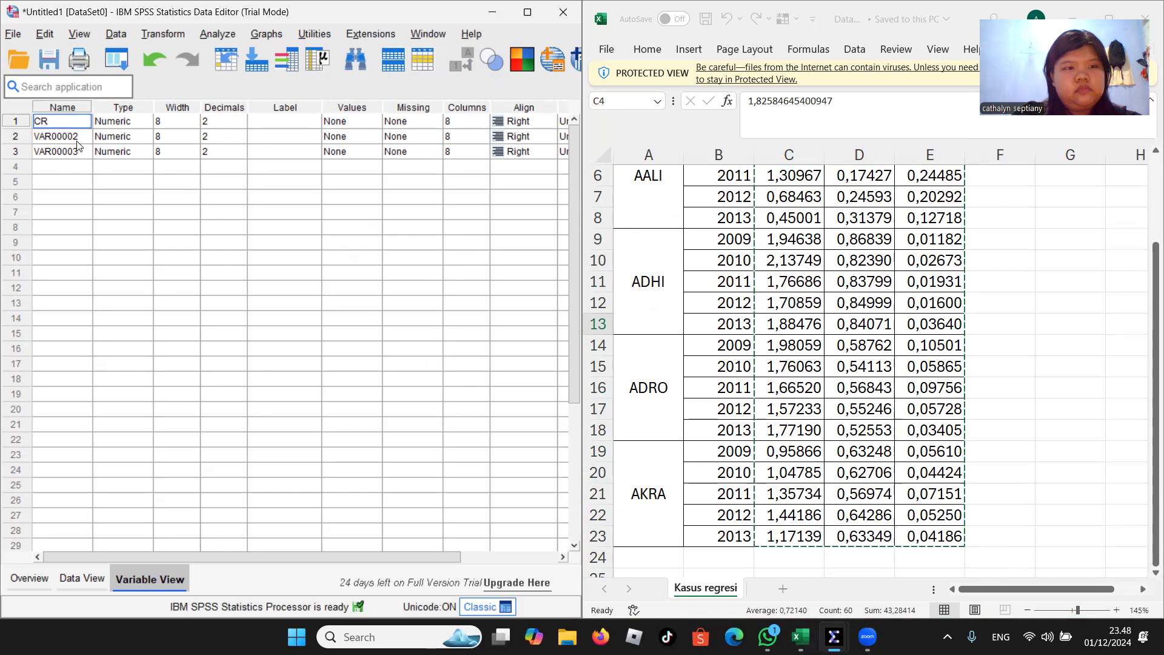
{"action": "key", "text": "Return"}
{"action": "type", "text": "DA"}
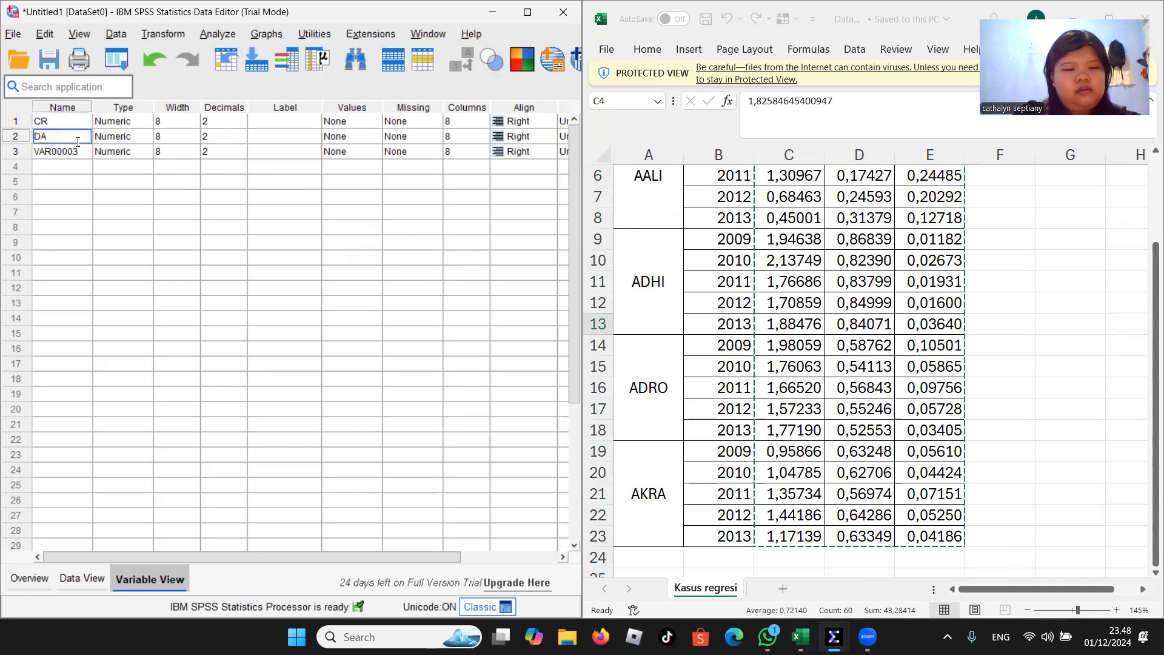
{"action": "type", "text": "R"}
{"action": "key", "text": "Return"}
{"action": "type", "text": "ROA"}
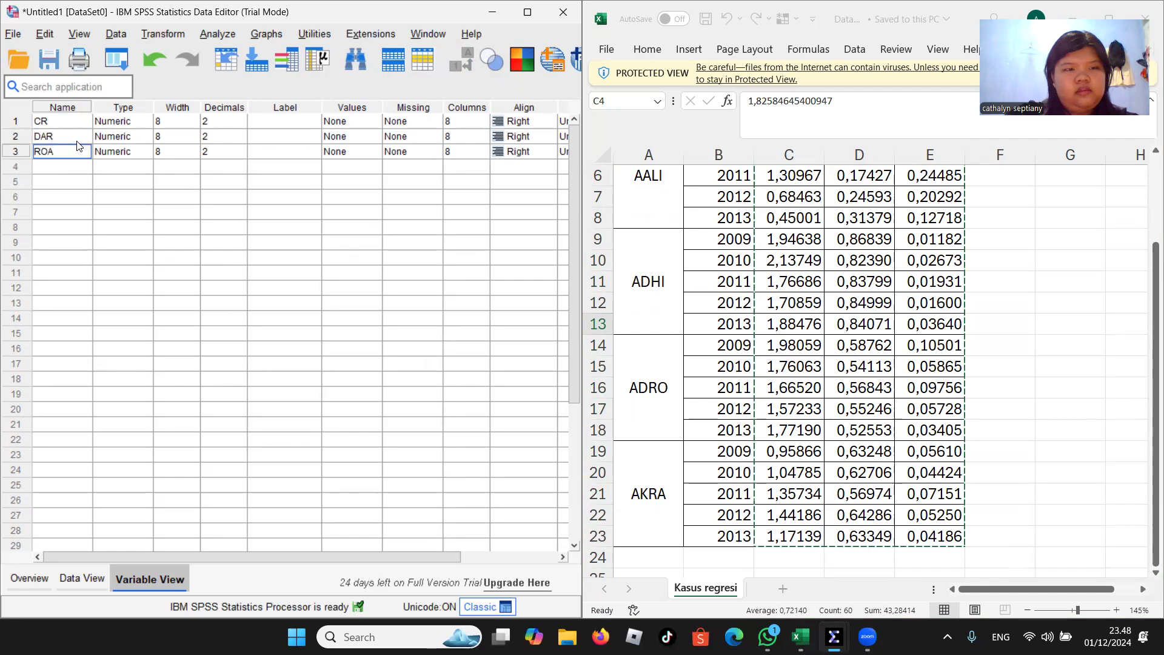
{"action": "key", "text": "Return"}
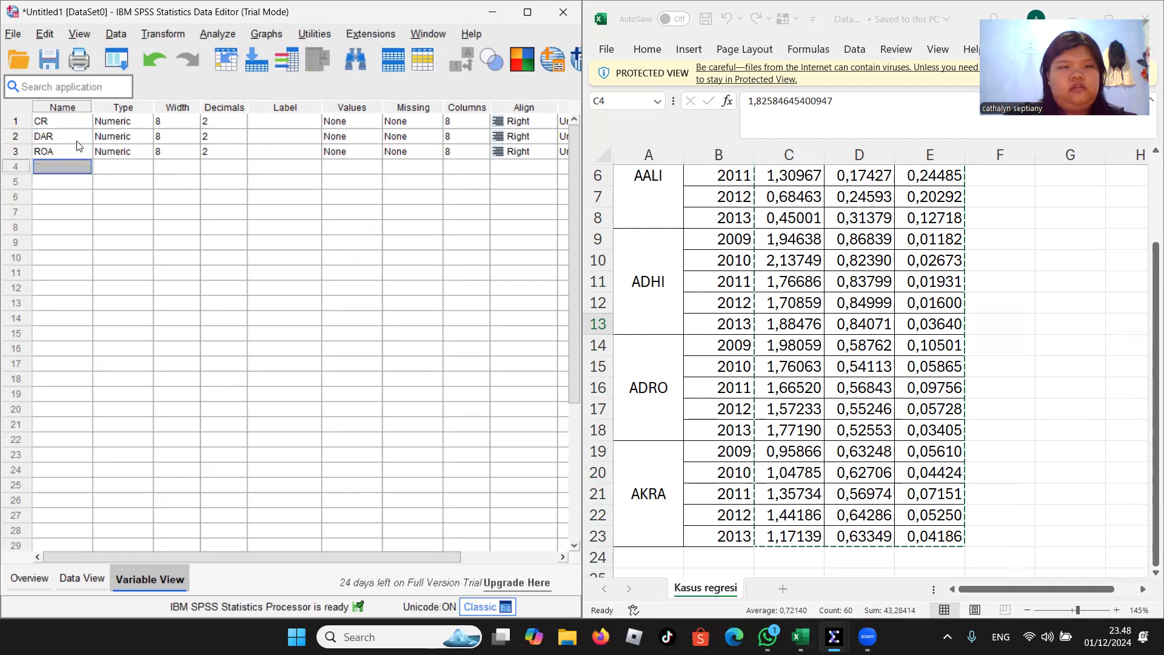
- Set the decimals of CR, DAR and ROA to 4 and return to the data values
{"action": "left_click", "coordinate": [240, 117]}
{"action": "left_click", "coordinate": [242, 118]}
{"action": "left_click", "coordinate": [241, 118]}
{"action": "left_click", "coordinate": [241, 132]}
{"action": "left_click", "coordinate": [241, 133]}
{"action": "left_click", "coordinate": [241, 133]}
{"action": "left_click", "coordinate": [242, 152]}
{"action": "left_click", "coordinate": [242, 149]}
{"action": "left_click", "coordinate": [242, 149]}
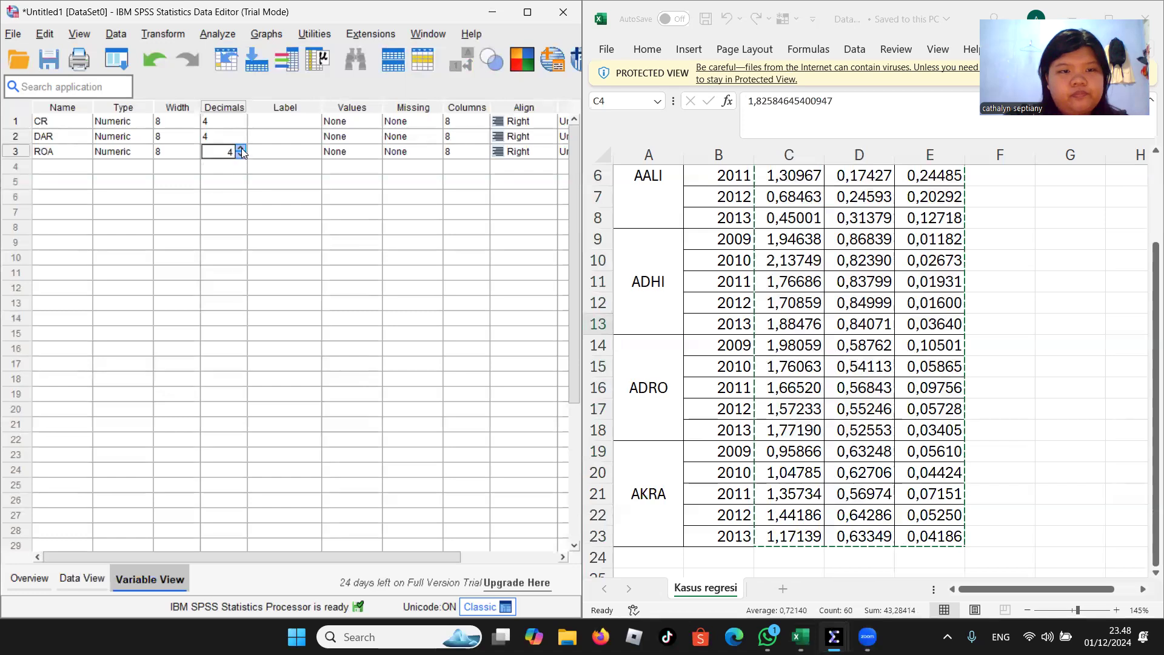
{"action": "left_click", "coordinate": [89, 586]}
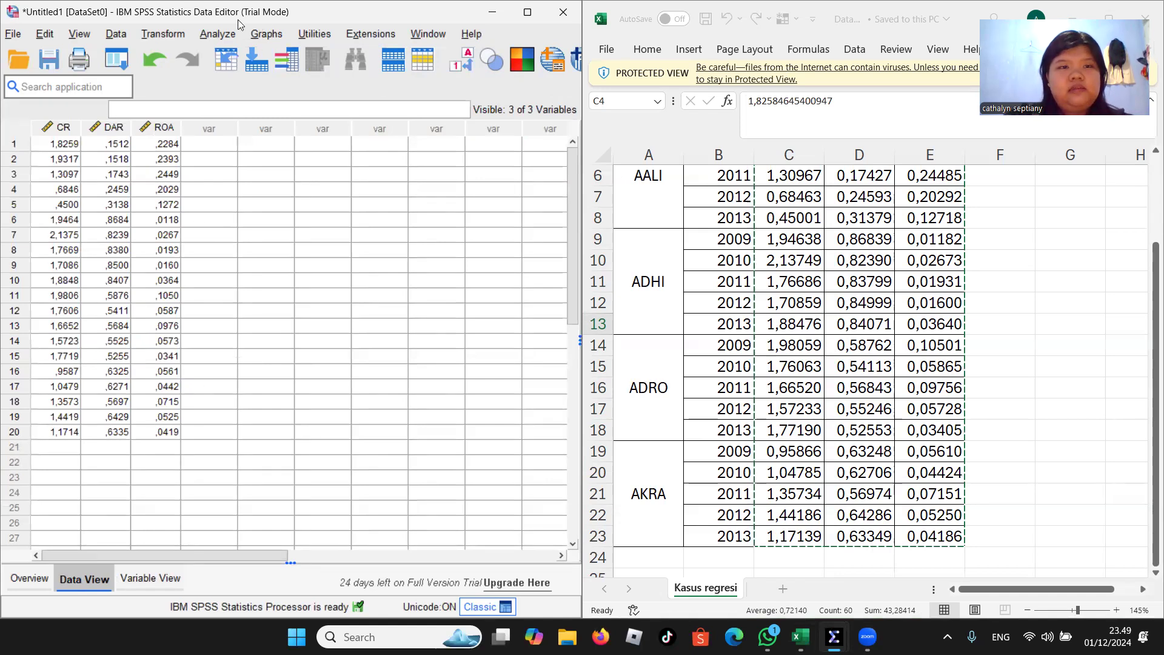
- Set up a linear regression with ROA as the dependent variable and CR and DAR as independent variables
{"action": "left_click", "coordinate": [217, 33]}
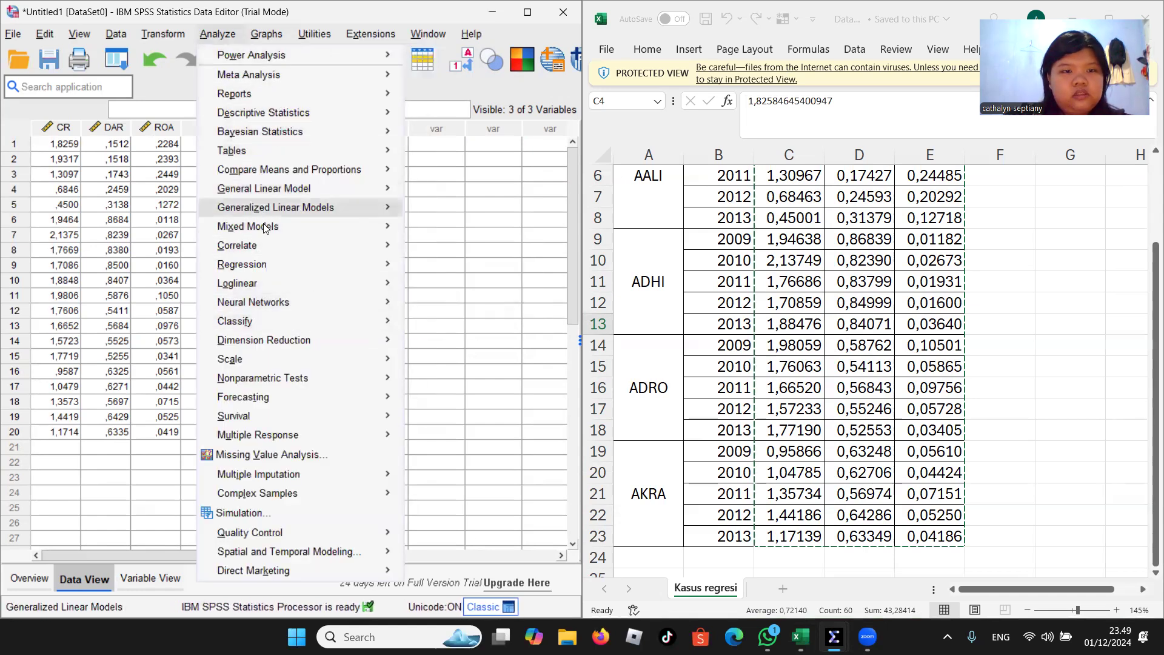
{"action": "mouse_move", "coordinate": [266, 267]}
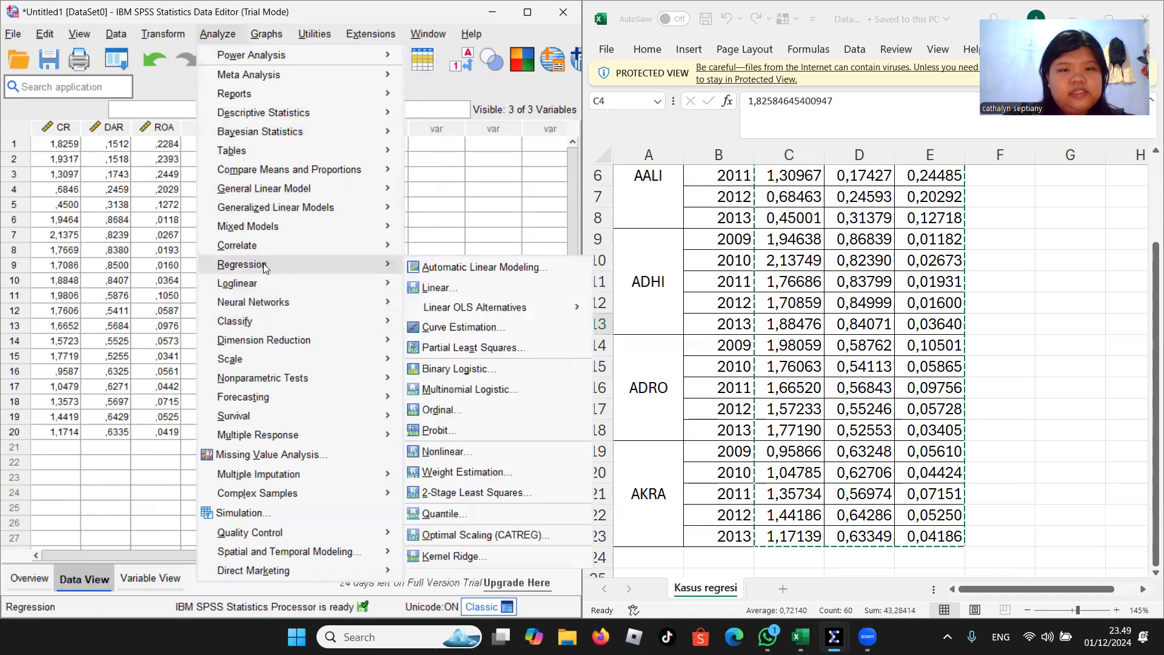
{"action": "left_click", "coordinate": [419, 287]}
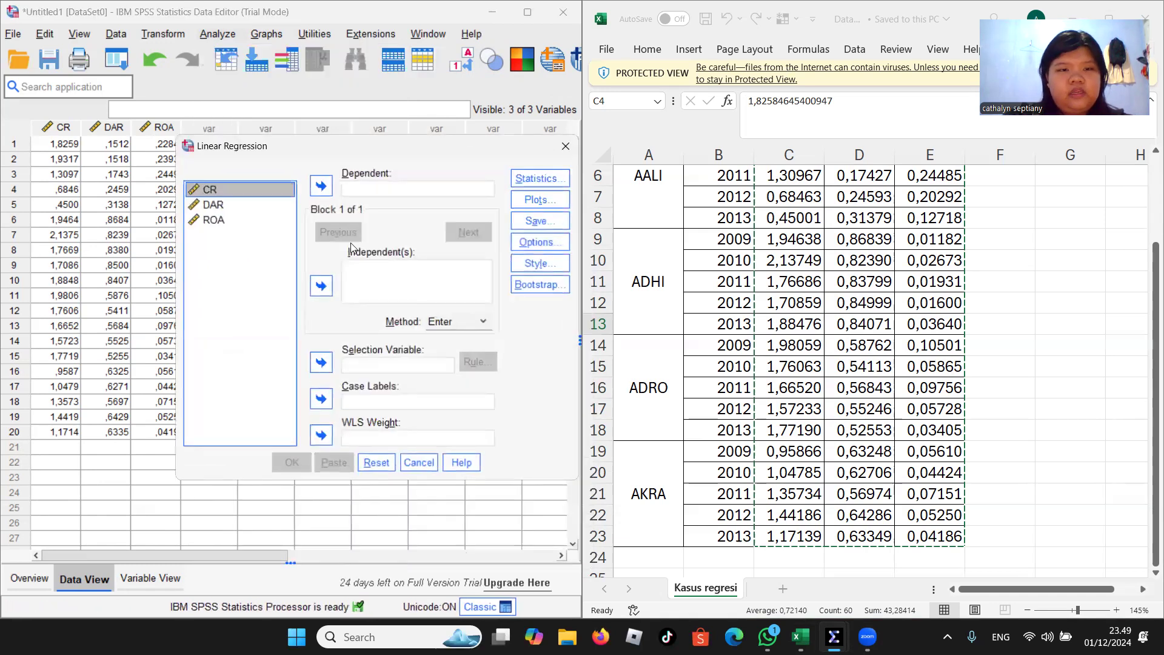
{"action": "left_click", "coordinate": [215, 222]}
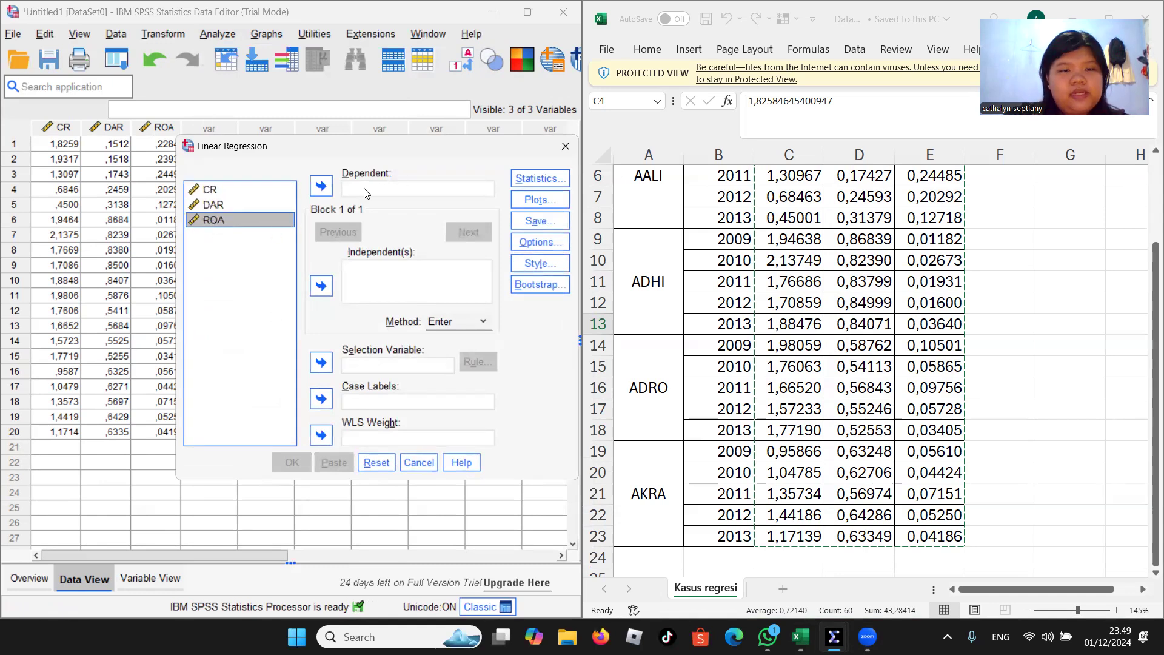
{"action": "left_click", "coordinate": [321, 187]}
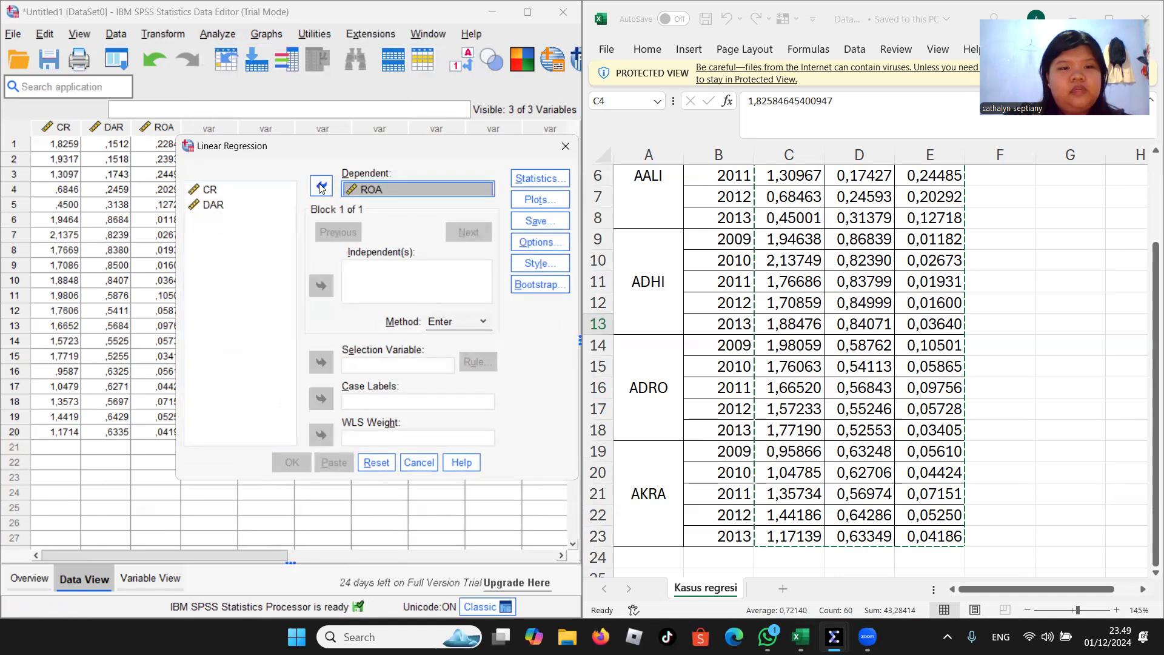
{"action": "left_click", "coordinate": [215, 190]}
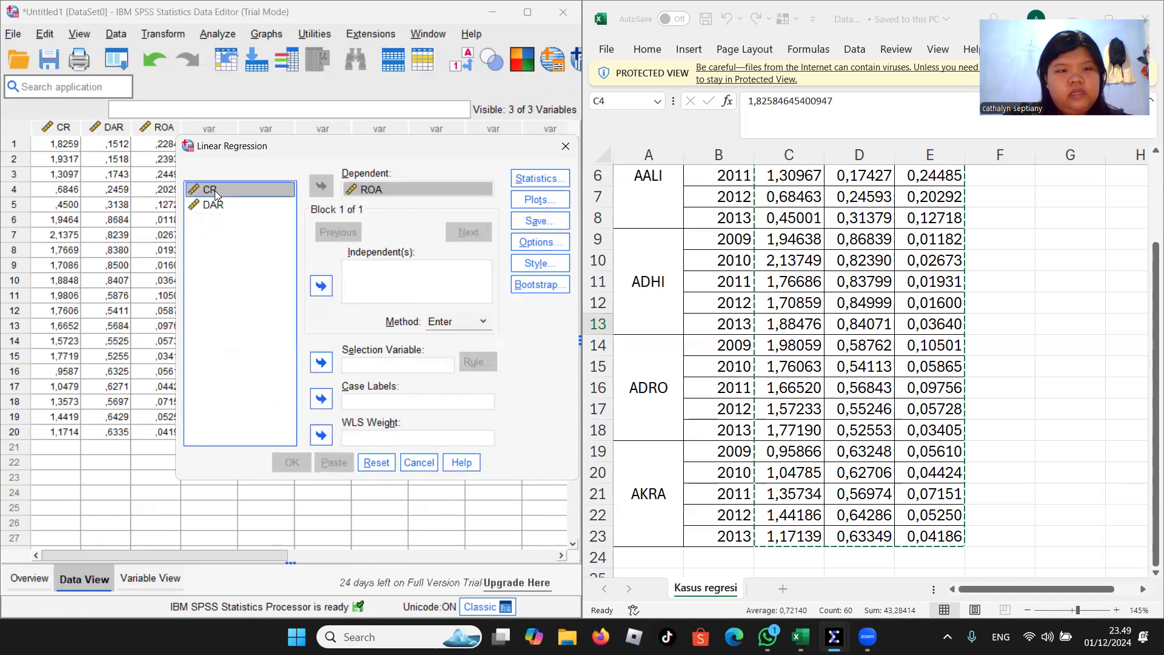
{"action": "left_click", "coordinate": [225, 205], "text": "shift"}
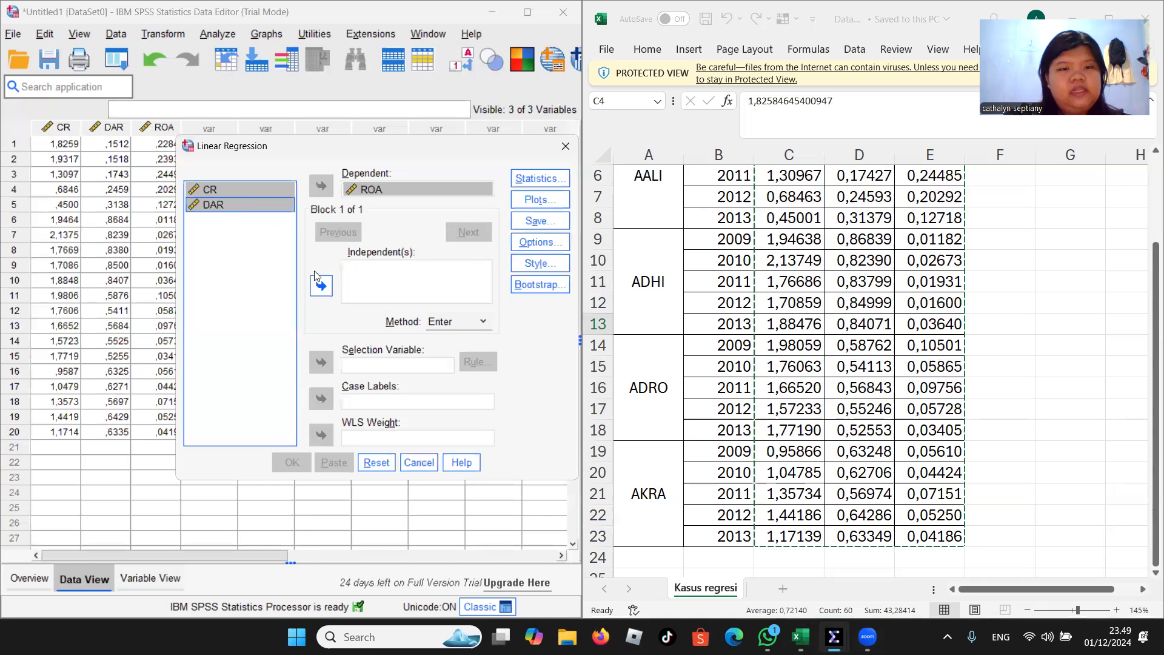
{"action": "left_click", "coordinate": [321, 286]}
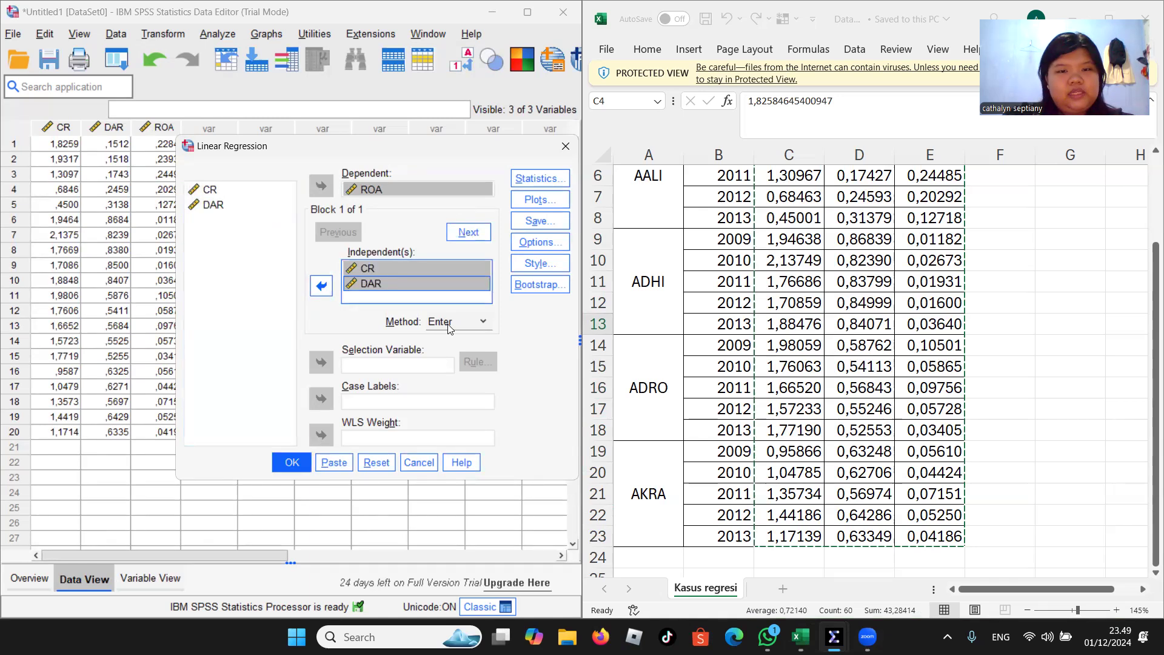
- Add descriptives, part and partial correlations, collinearity diagnostics, Durbin-Watson and casewise diagnostics for all cases to the regression statistics
{"action": "left_click", "coordinate": [542, 179]}
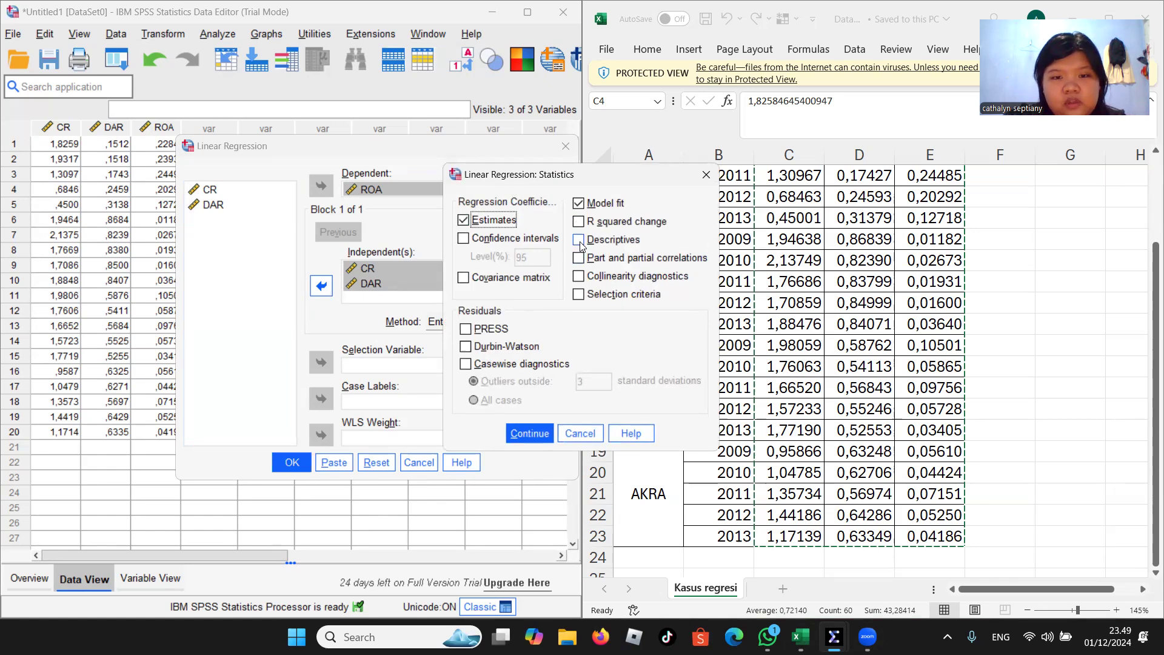
{"action": "left_click", "coordinate": [580, 242]}
{"action": "left_click", "coordinate": [578, 260]}
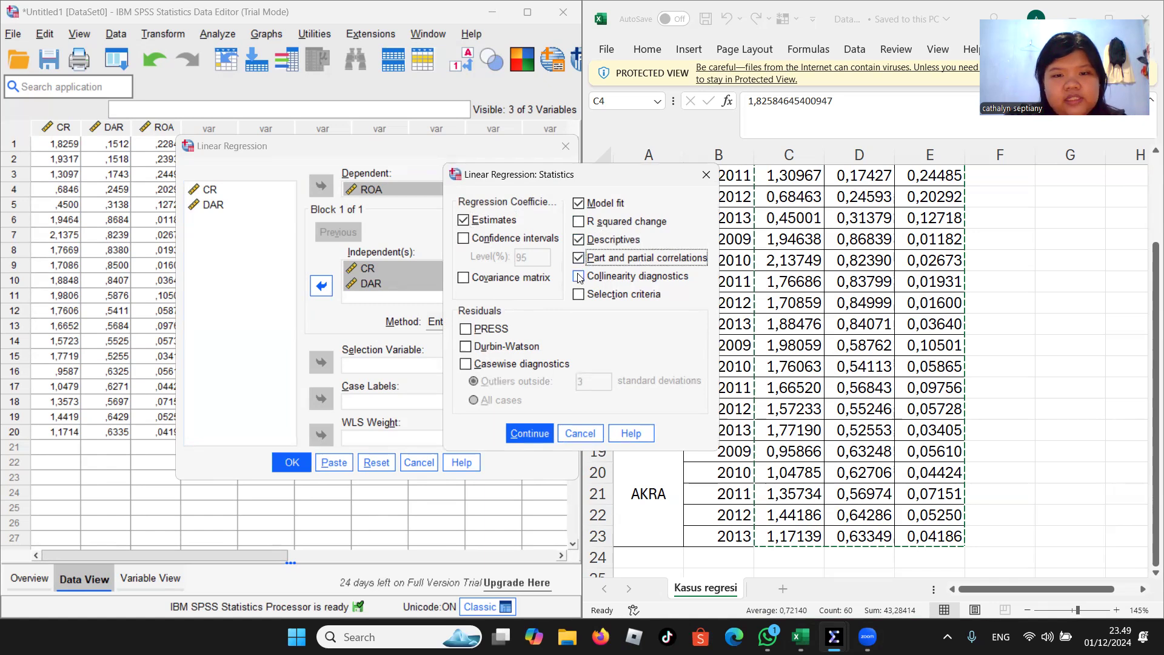
{"action": "left_click", "coordinate": [579, 277]}
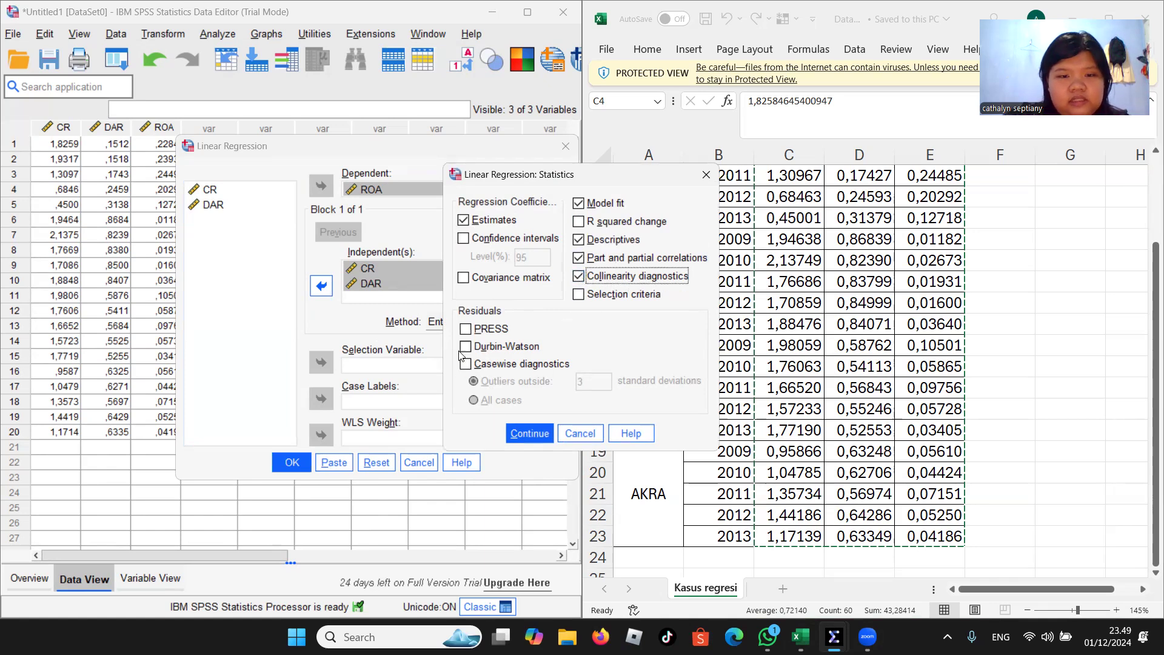
{"action": "left_click", "coordinate": [466, 348]}
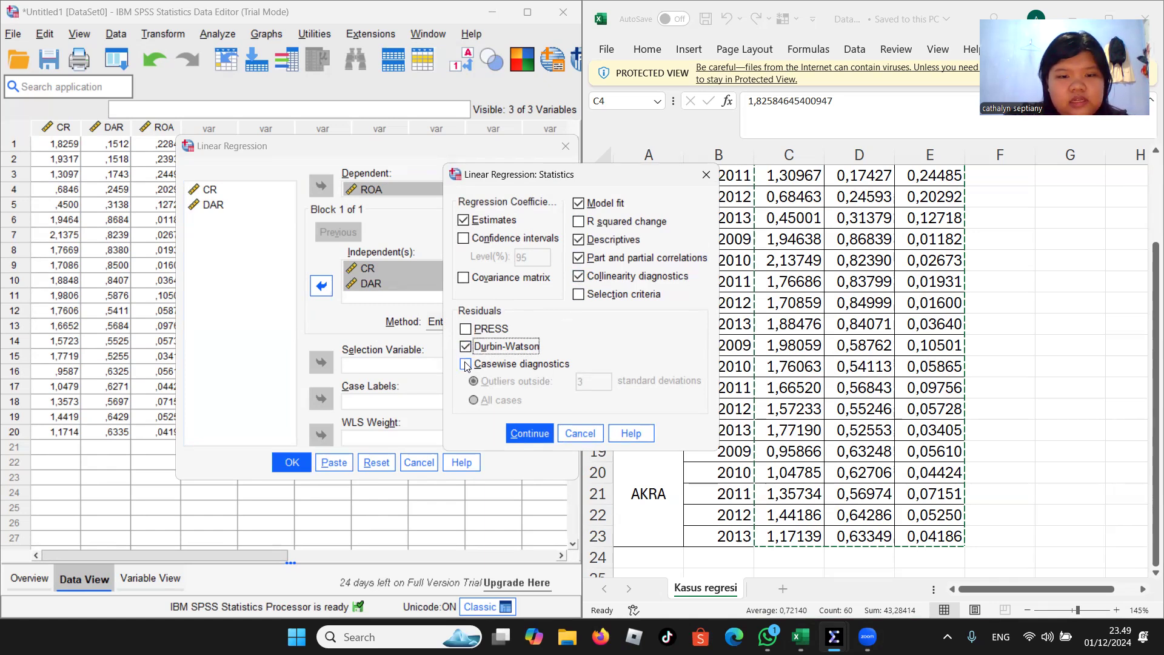
{"action": "left_click", "coordinate": [465, 365]}
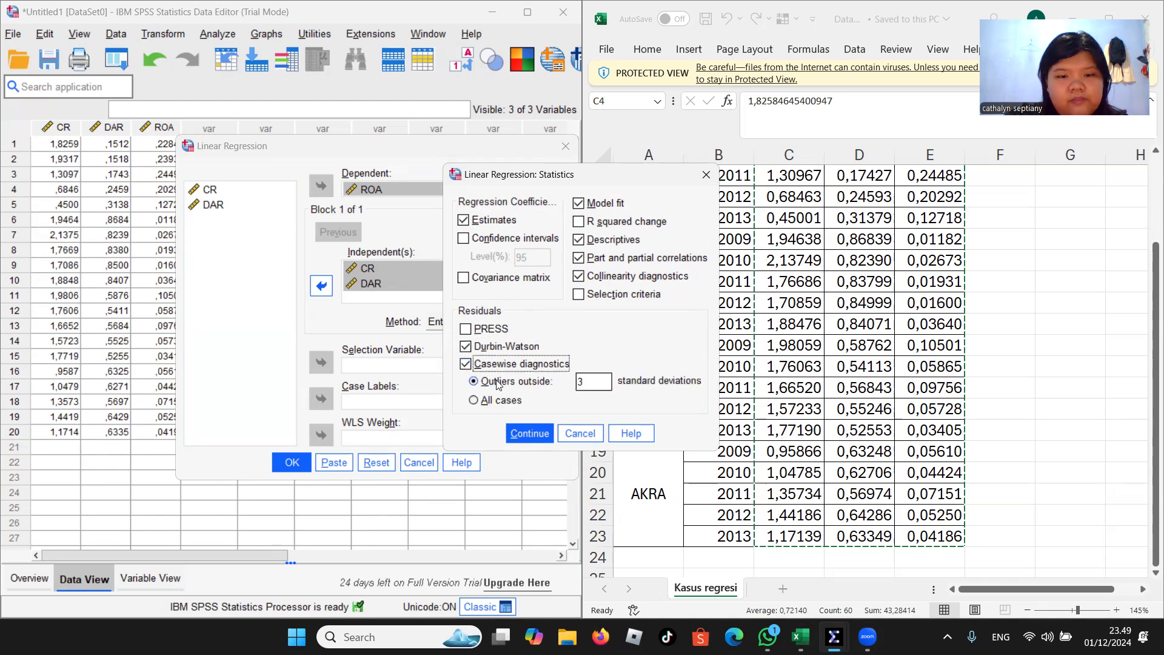
{"action": "left_click", "coordinate": [473, 401]}
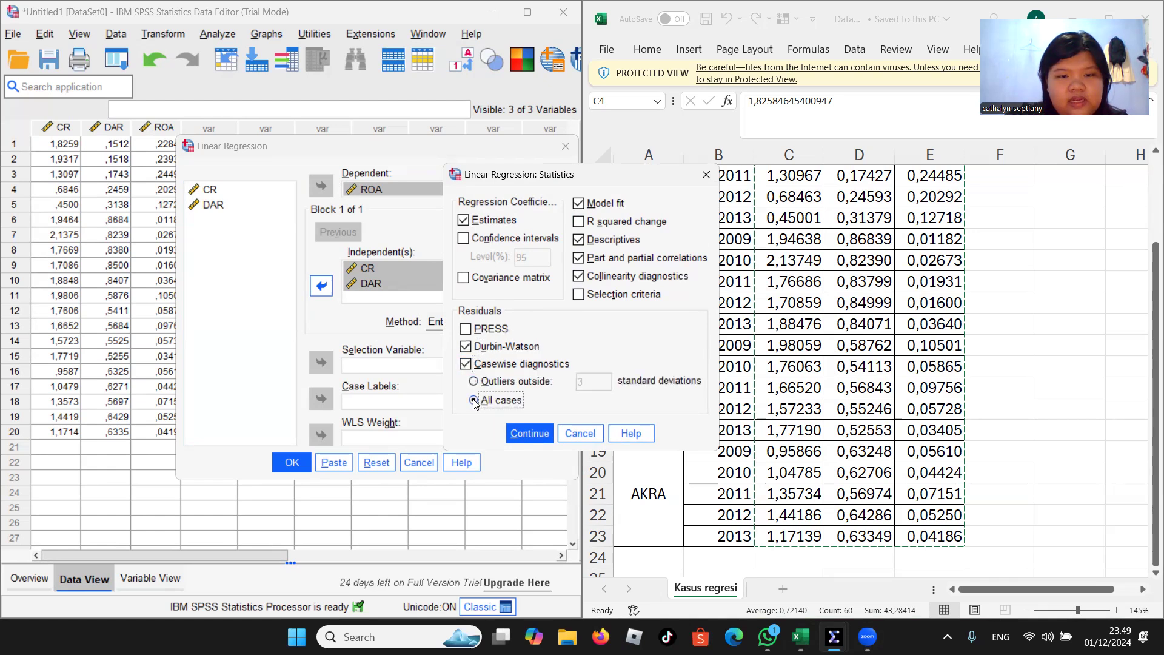
{"action": "left_click", "coordinate": [540, 433]}
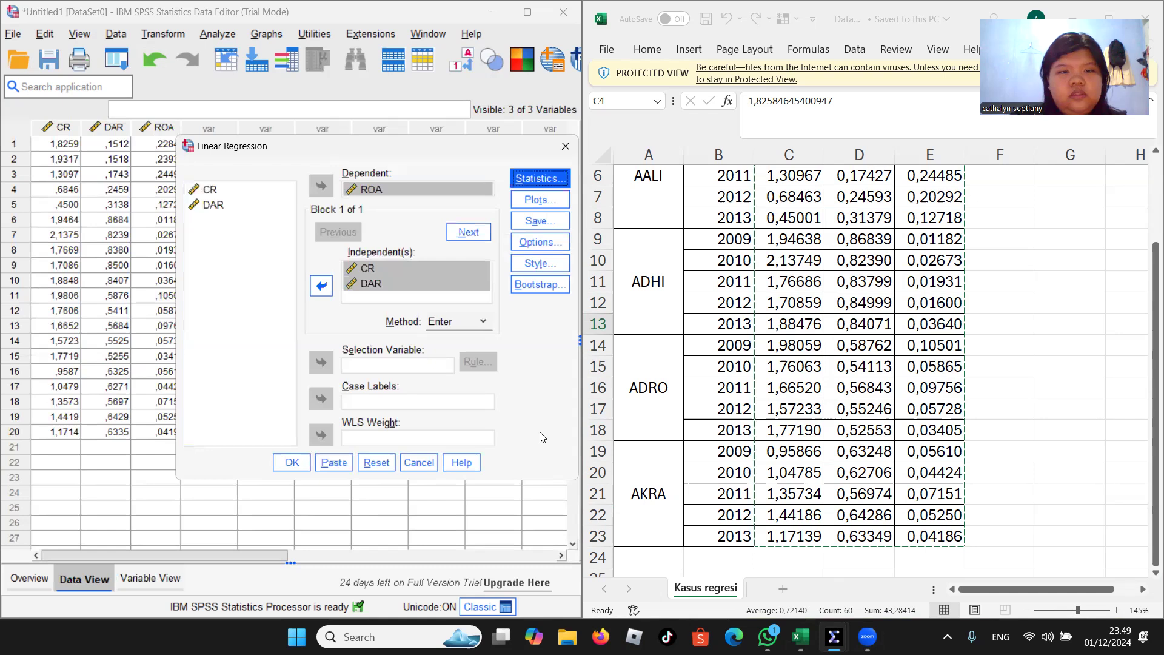
- Define a regression scatterplot with *SRESID as Y and *ZPRED as X, and include the normal probability plot
{"action": "left_click", "coordinate": [535, 199]}
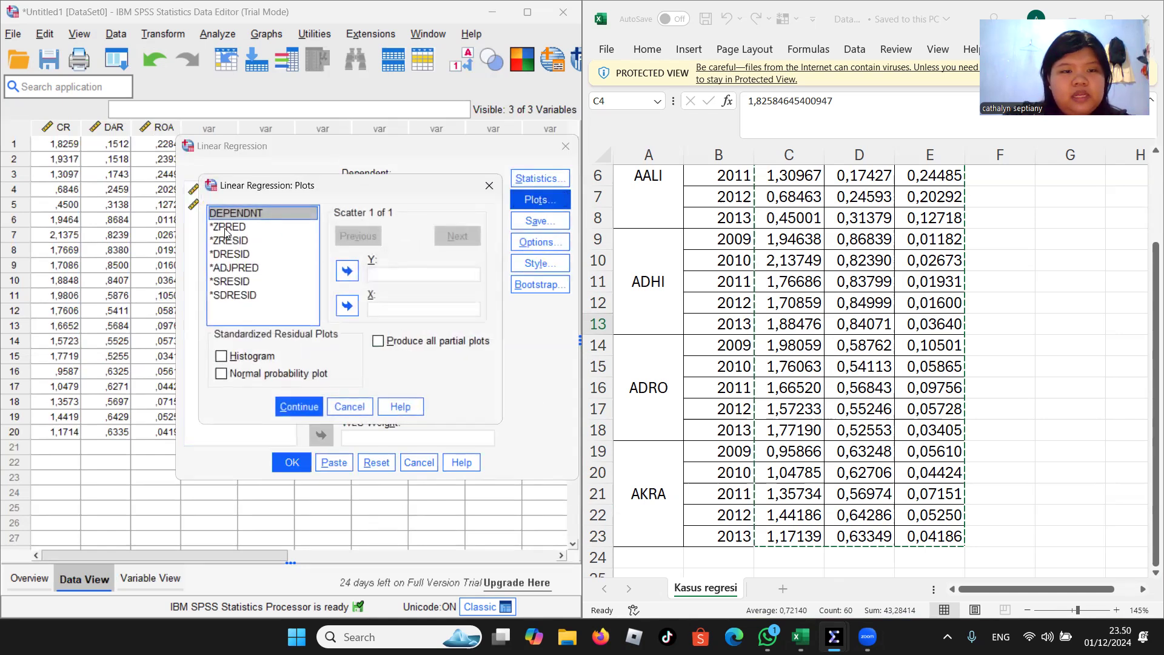
{"action": "left_click", "coordinate": [226, 231]}
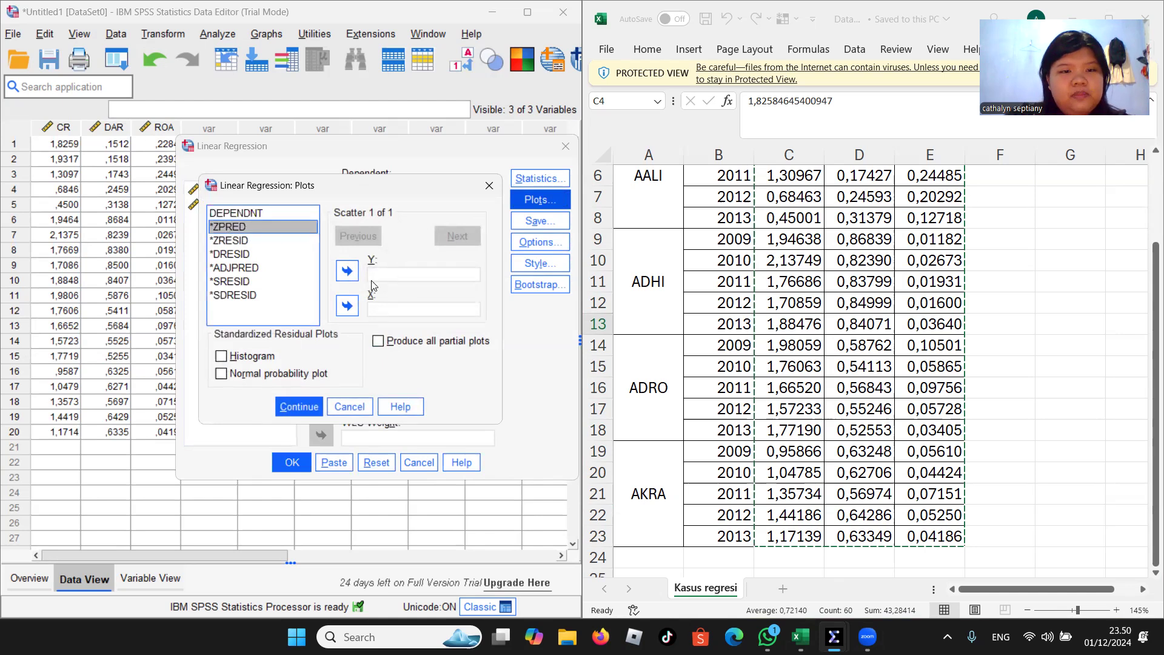
{"action": "left_click", "coordinate": [347, 307]}
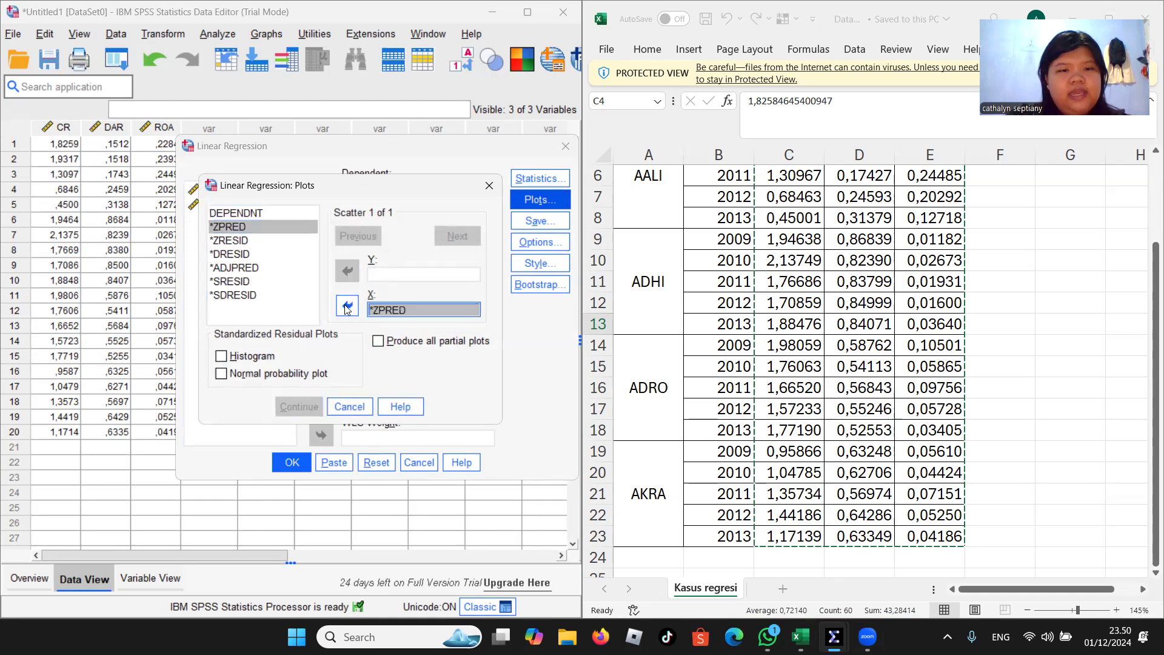
{"action": "left_click", "coordinate": [240, 283]}
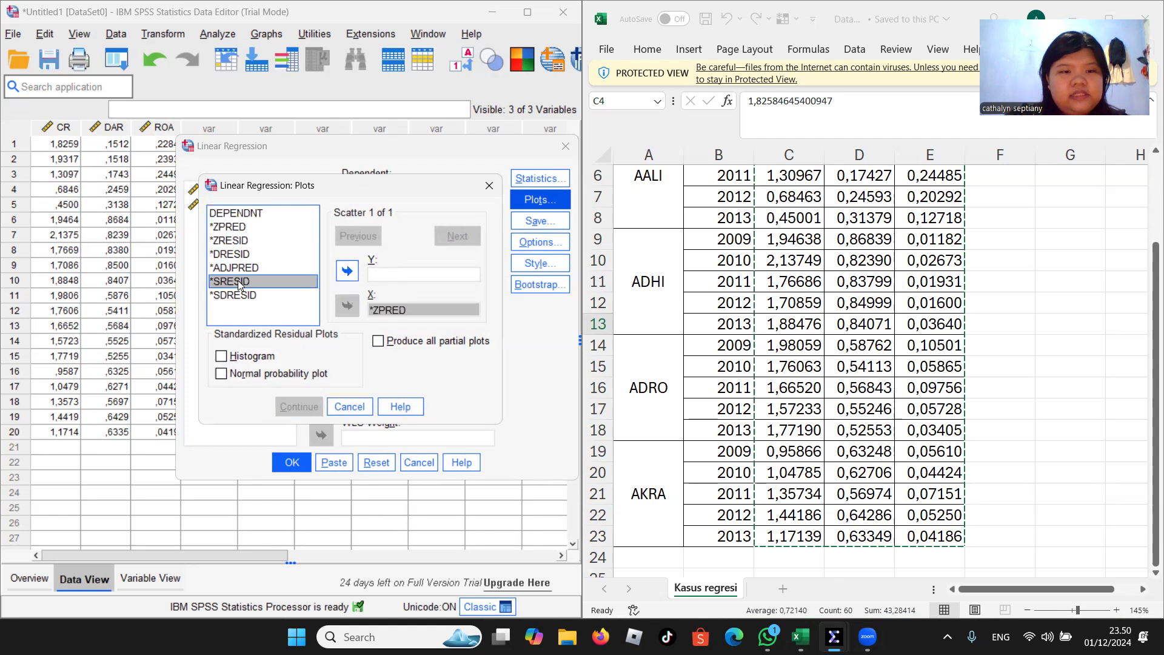
{"action": "left_click", "coordinate": [347, 272]}
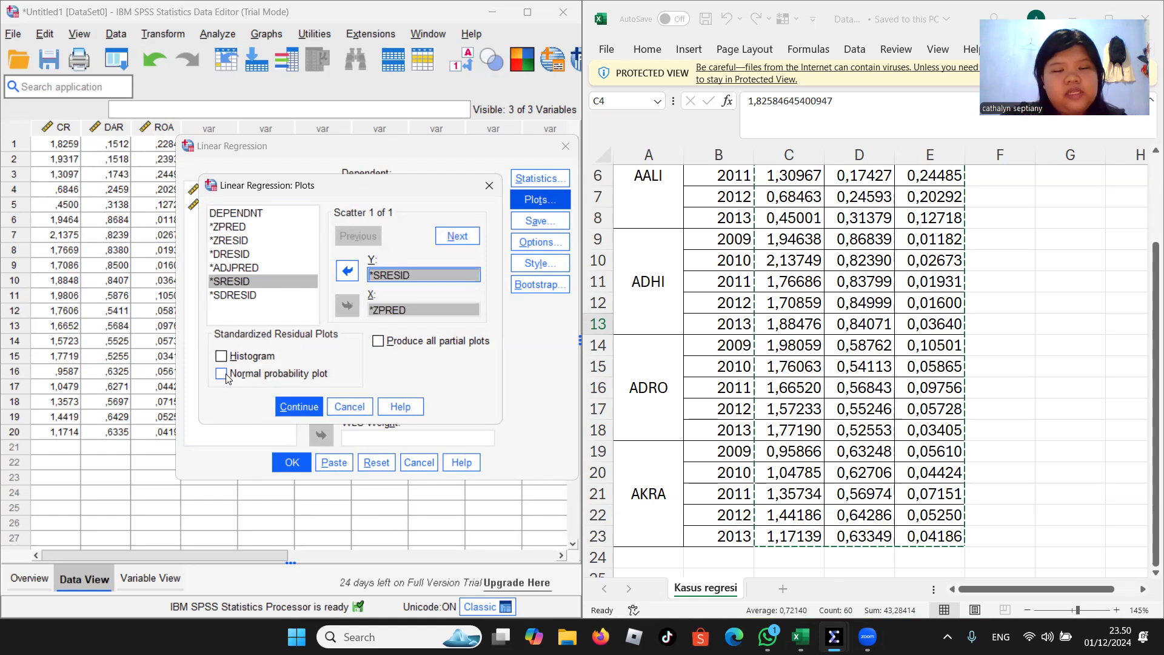
{"action": "left_click", "coordinate": [223, 376]}
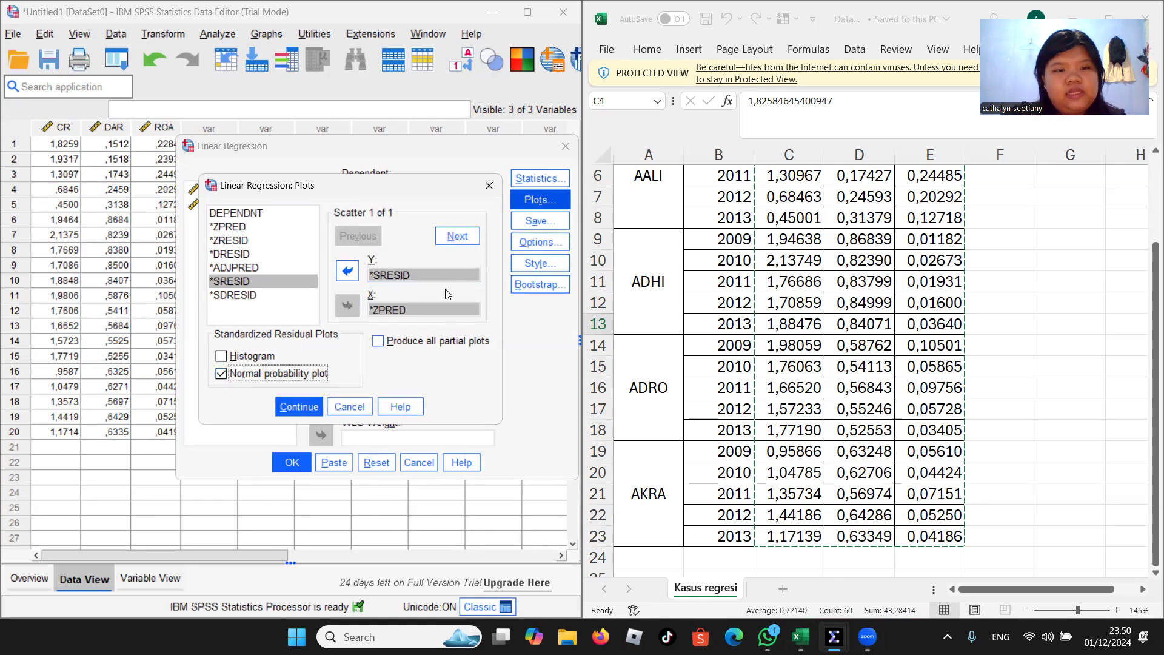
{"action": "left_click", "coordinate": [302, 410]}
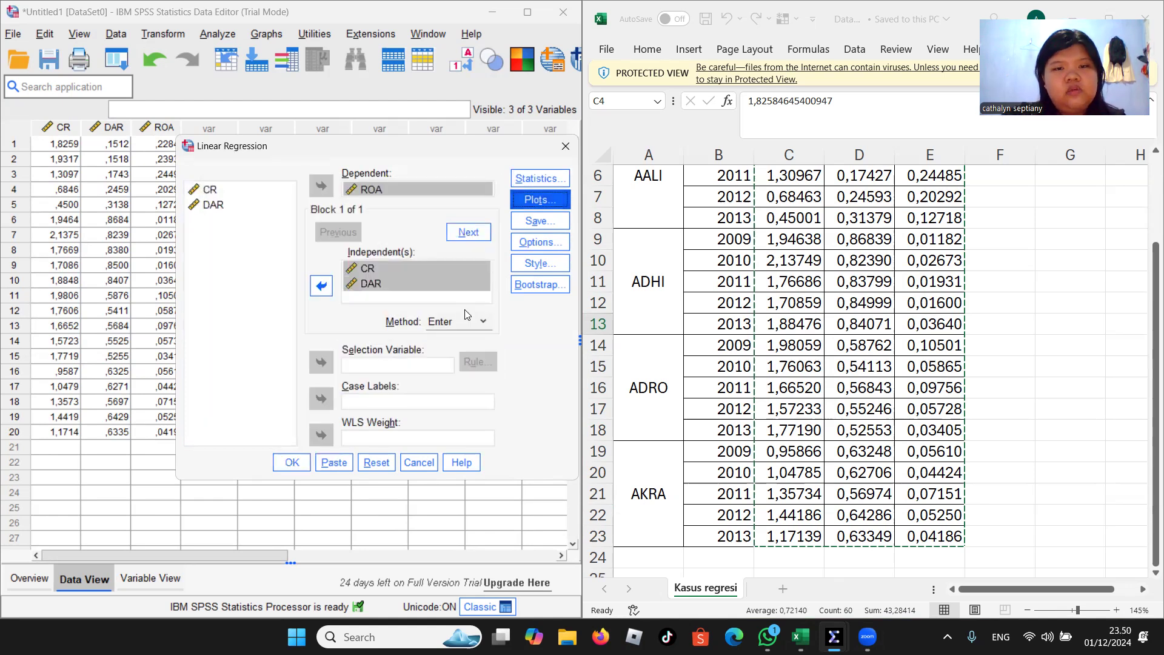
- Save the unstandardized residuals as part of the linear regression and run the analysis
{"action": "left_click", "coordinate": [538, 226]}
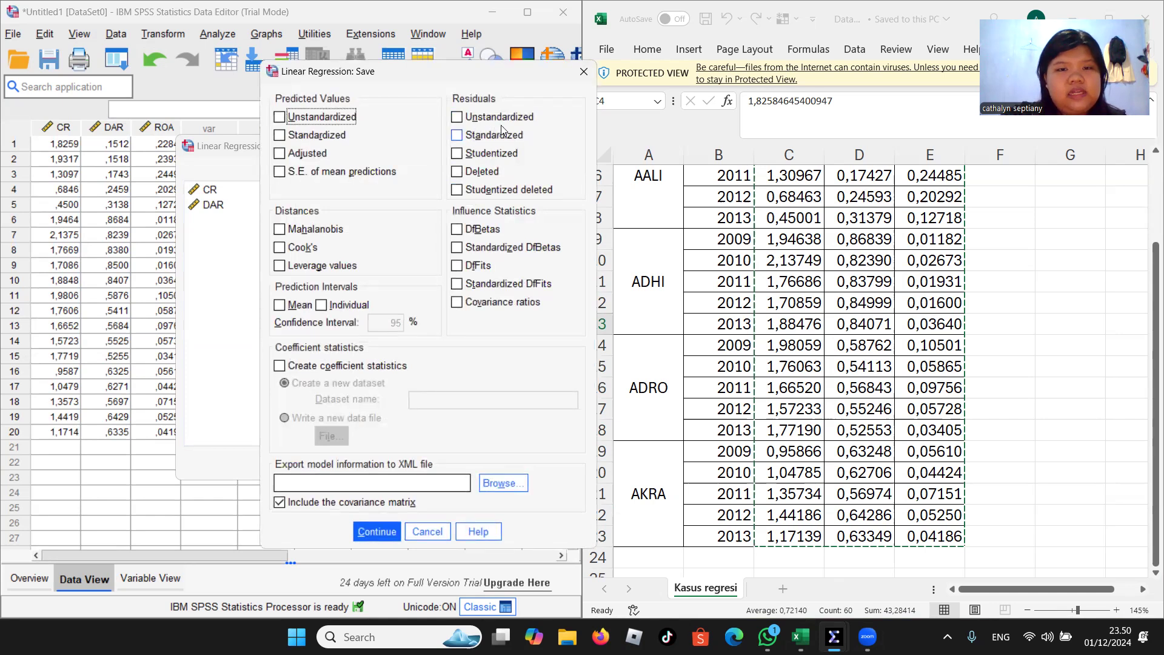
{"action": "left_click", "coordinate": [458, 116]}
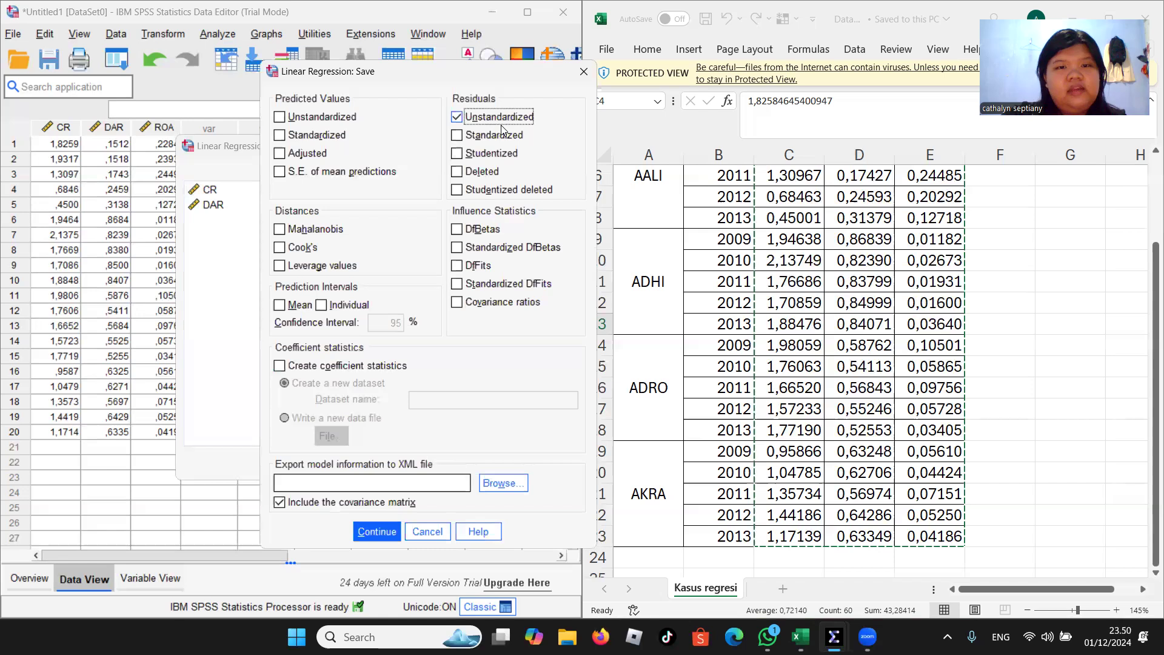
{"action": "left_click", "coordinate": [377, 531]}
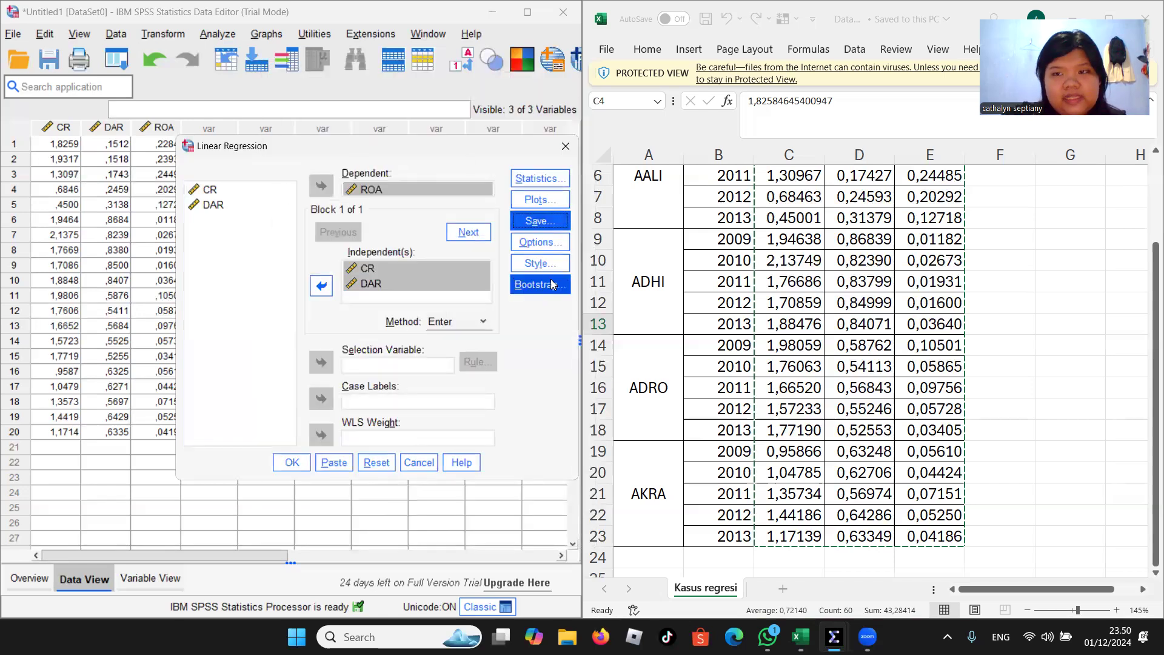
{"action": "left_click", "coordinate": [293, 464]}
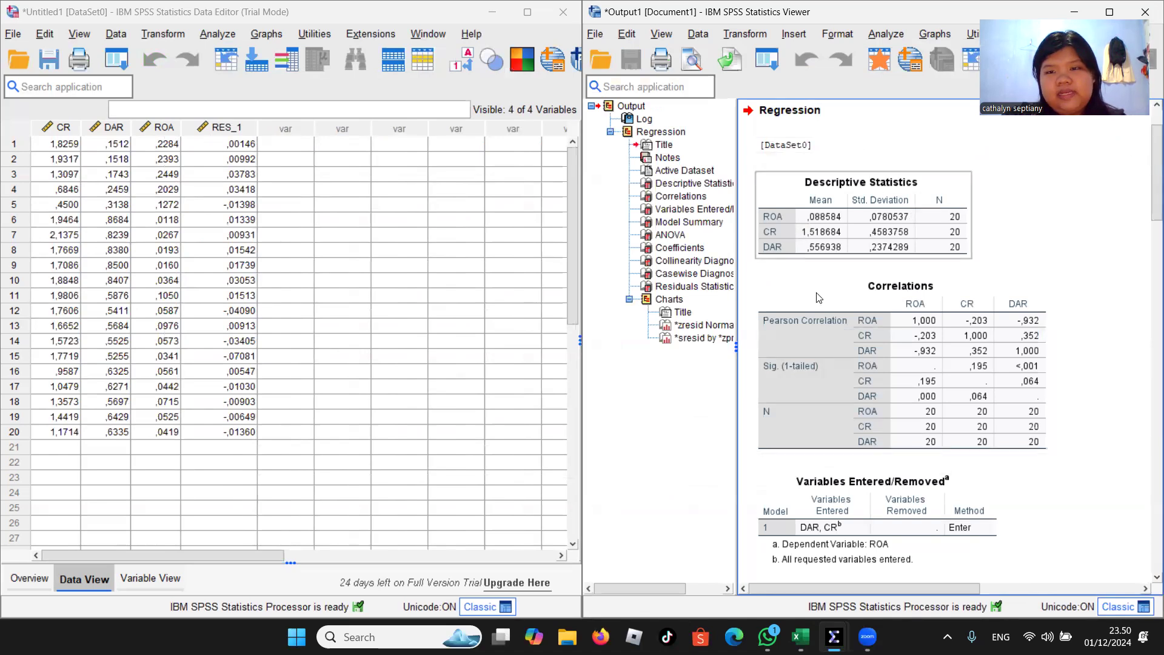
{"action": "left_click_drag", "start_coordinate": [1148, 205], "coordinate": [1126, 146]}
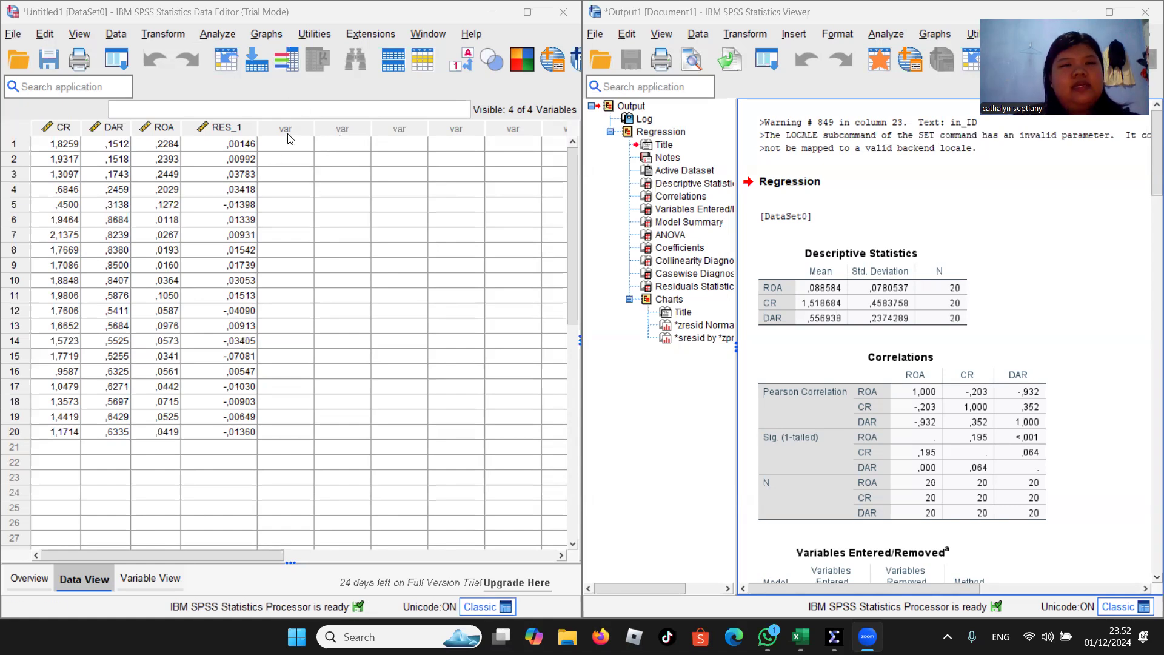
- Compute a new variable Ln_ResY as LN(RES_1 ** 2), the natural log of the squared unstandardized residual, and return to the data values
{"action": "left_click", "coordinate": [168, 34]}
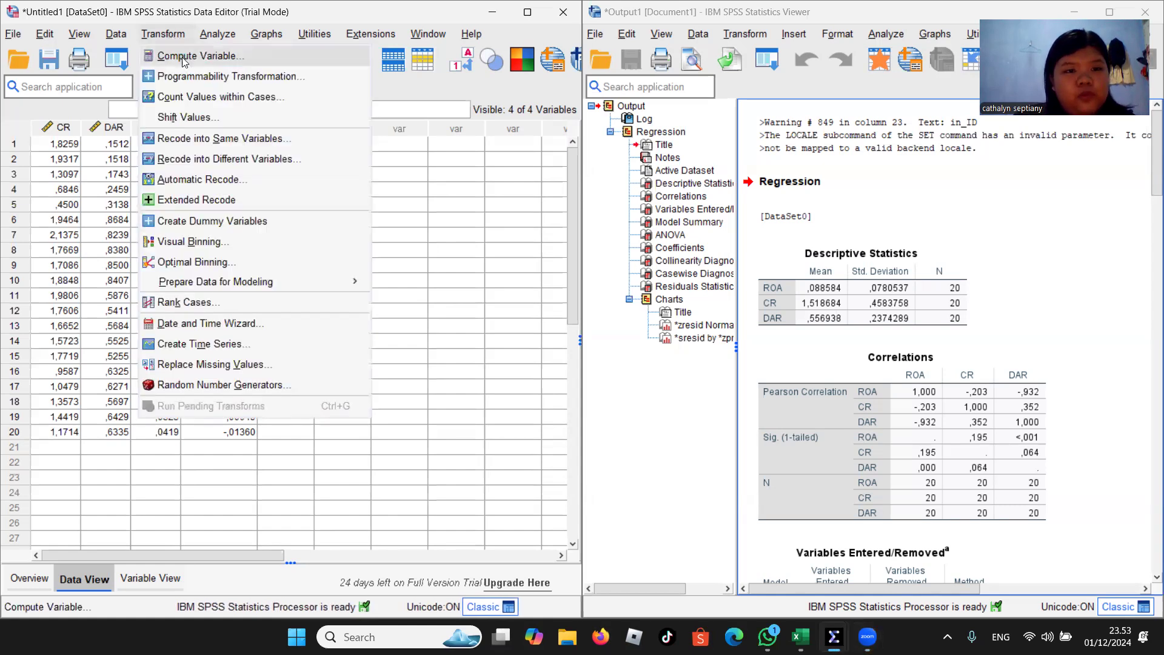
{"action": "left_click", "coordinate": [182, 57]}
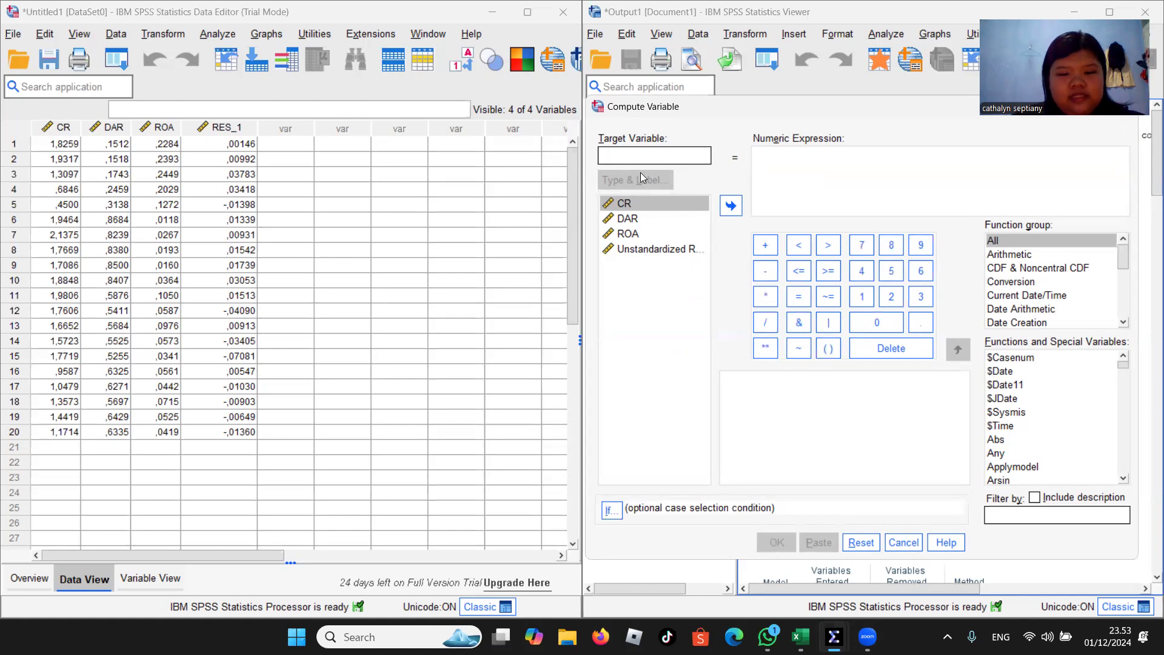
{"action": "type", "text": "Ln_"}
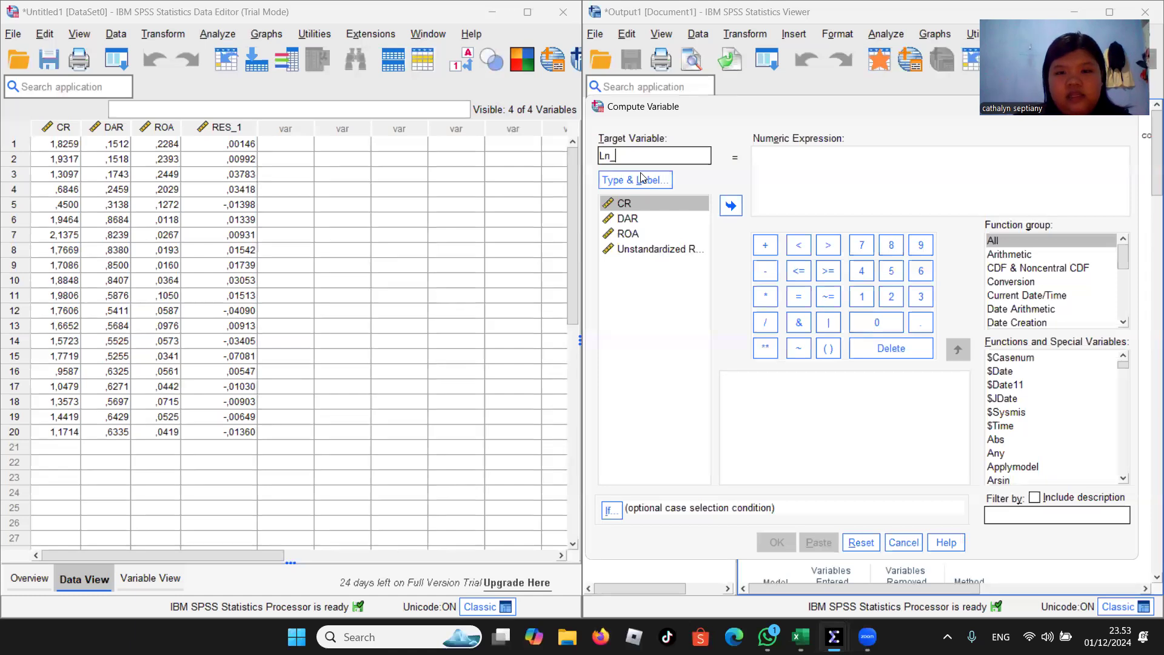
{"action": "type", "text": "ResY"}
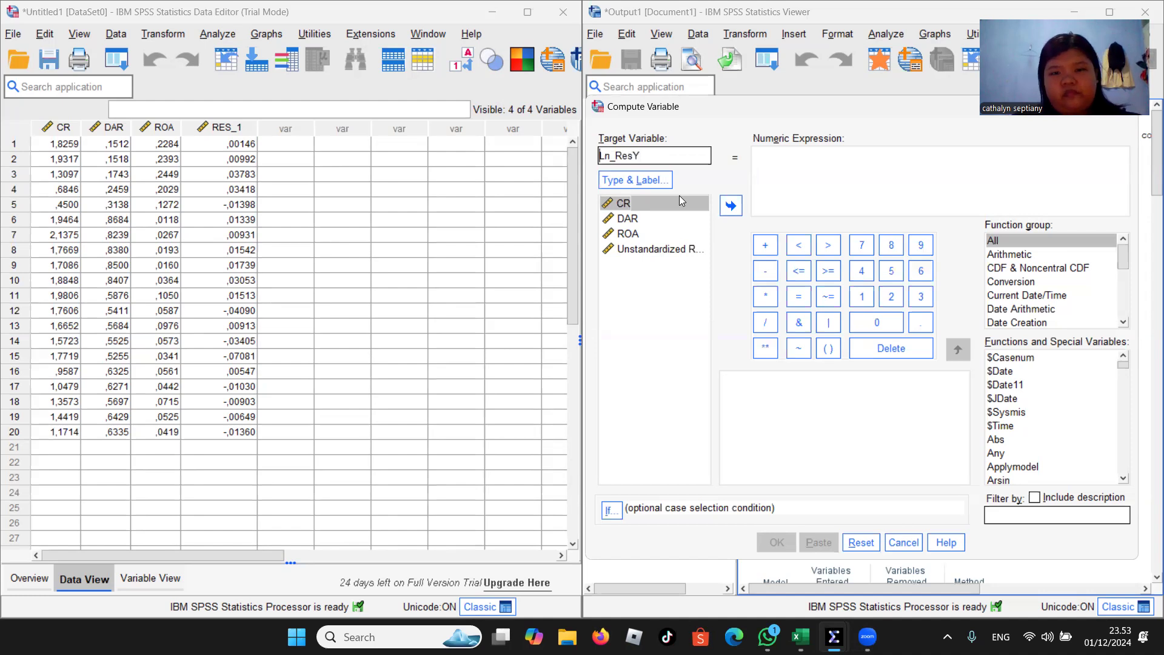
{"action": "left_click", "coordinate": [811, 167]}
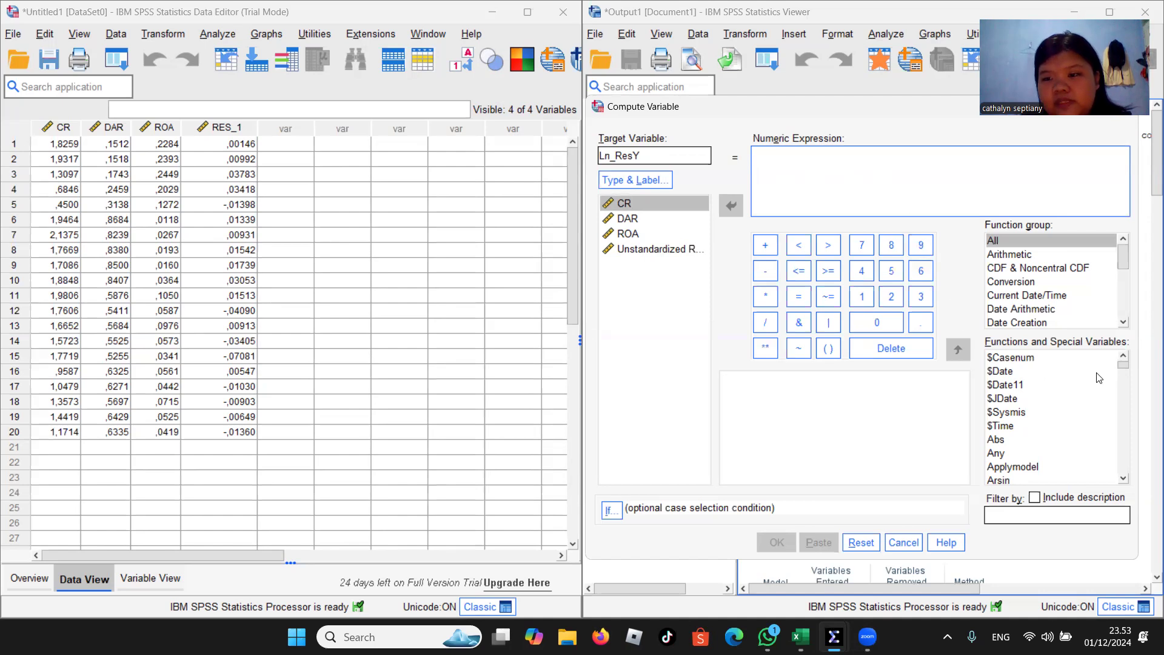
{"action": "left_click_drag", "start_coordinate": [1123, 367], "coordinate": [1127, 413]}
{"action": "double_click", "coordinate": [1000, 405]}
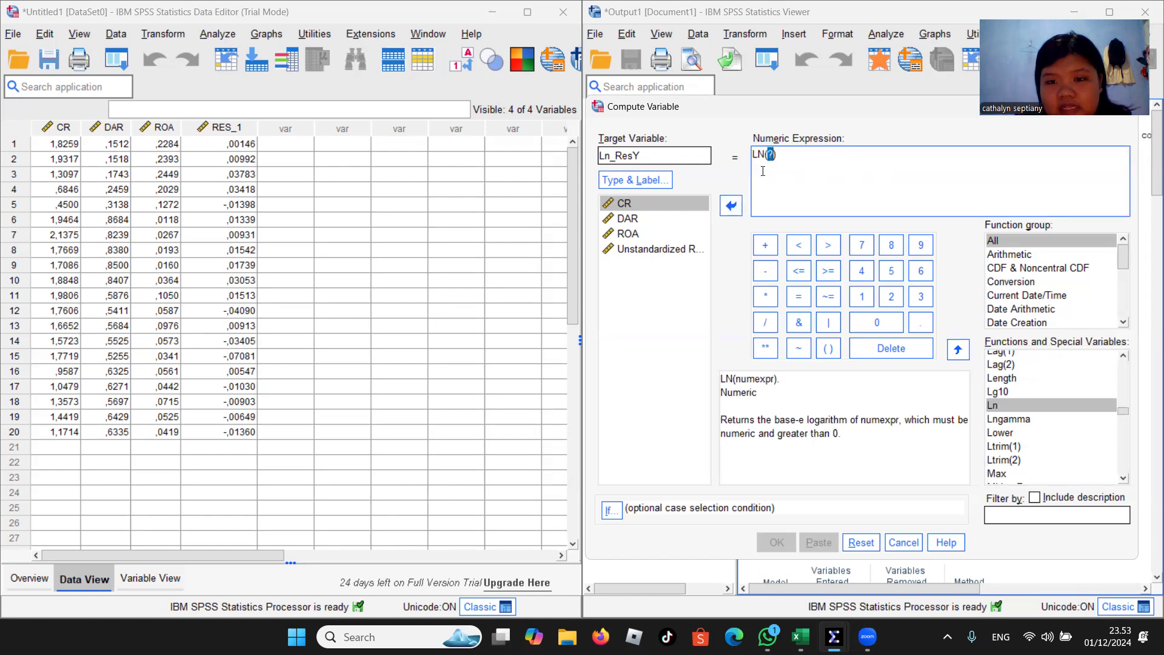
{"action": "double_click", "coordinate": [667, 247]}
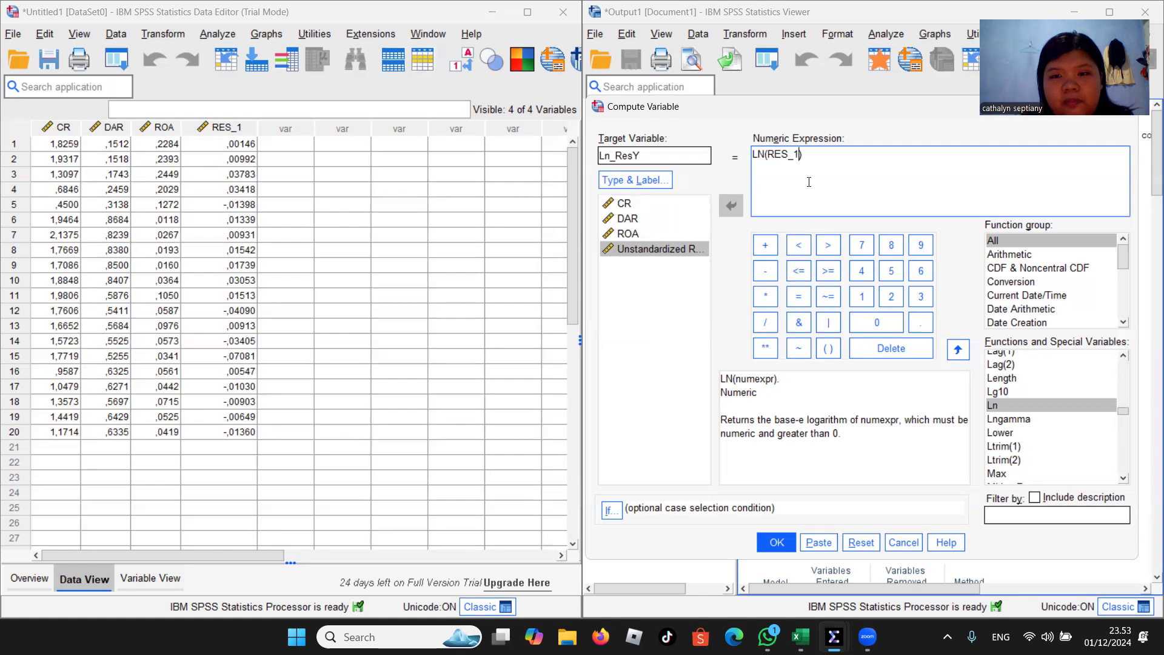
{"action": "left_click", "coordinate": [772, 354]}
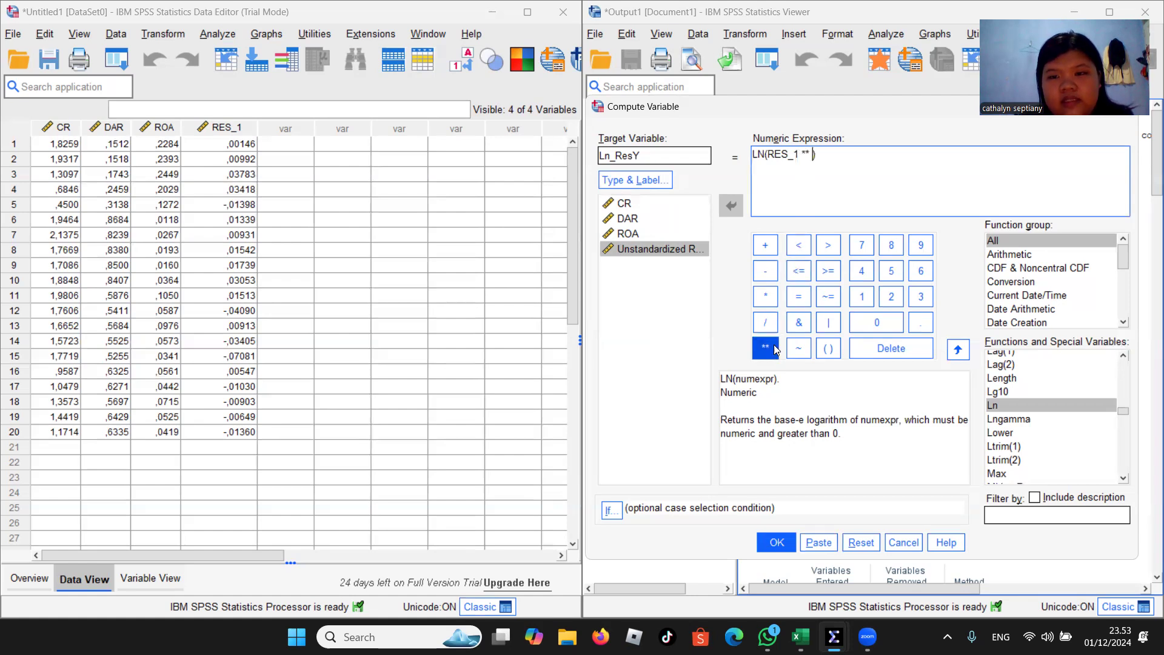
{"action": "left_click", "coordinate": [901, 301]}
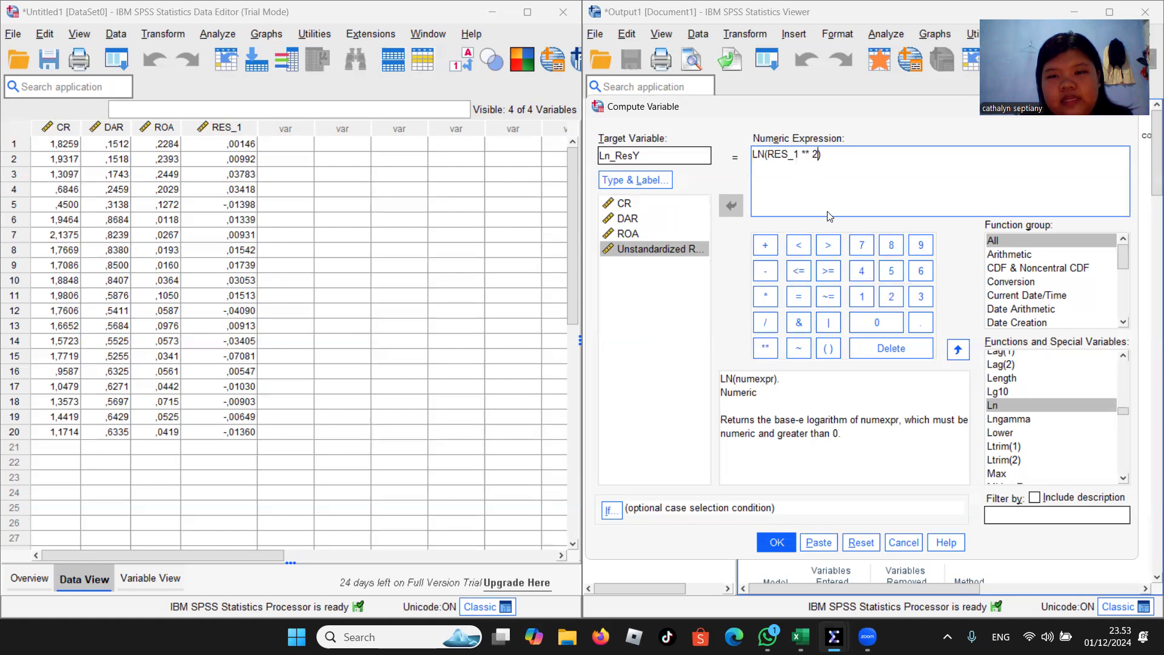
{"action": "left_click", "coordinate": [772, 541]}
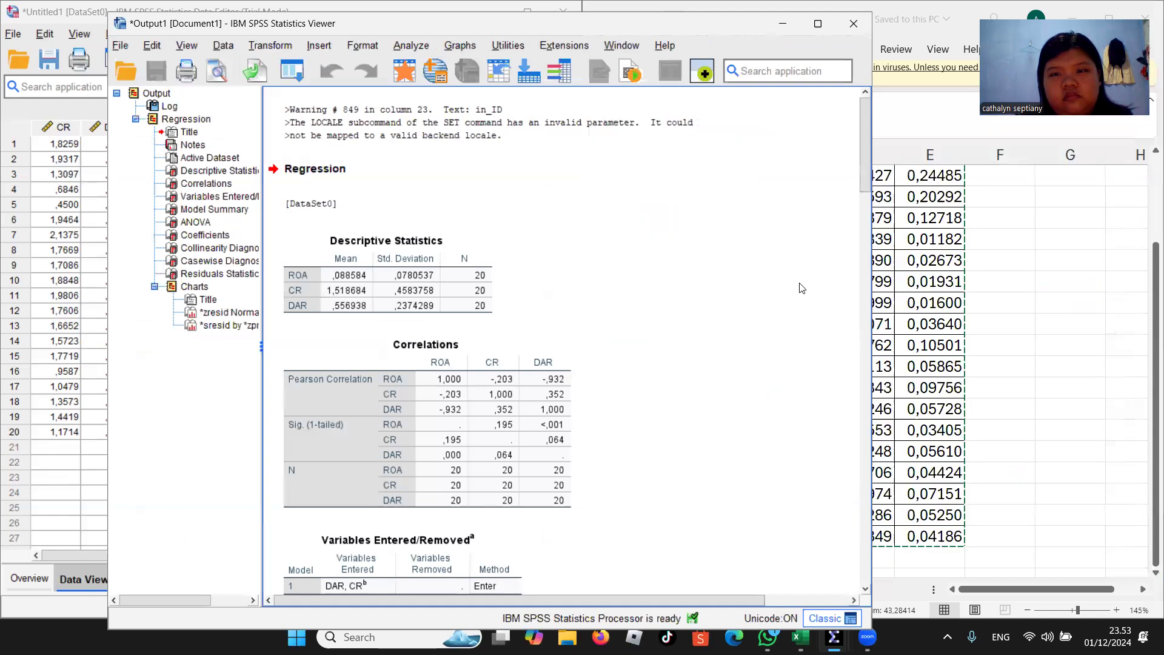
{"action": "key", "text": "super+Down"}
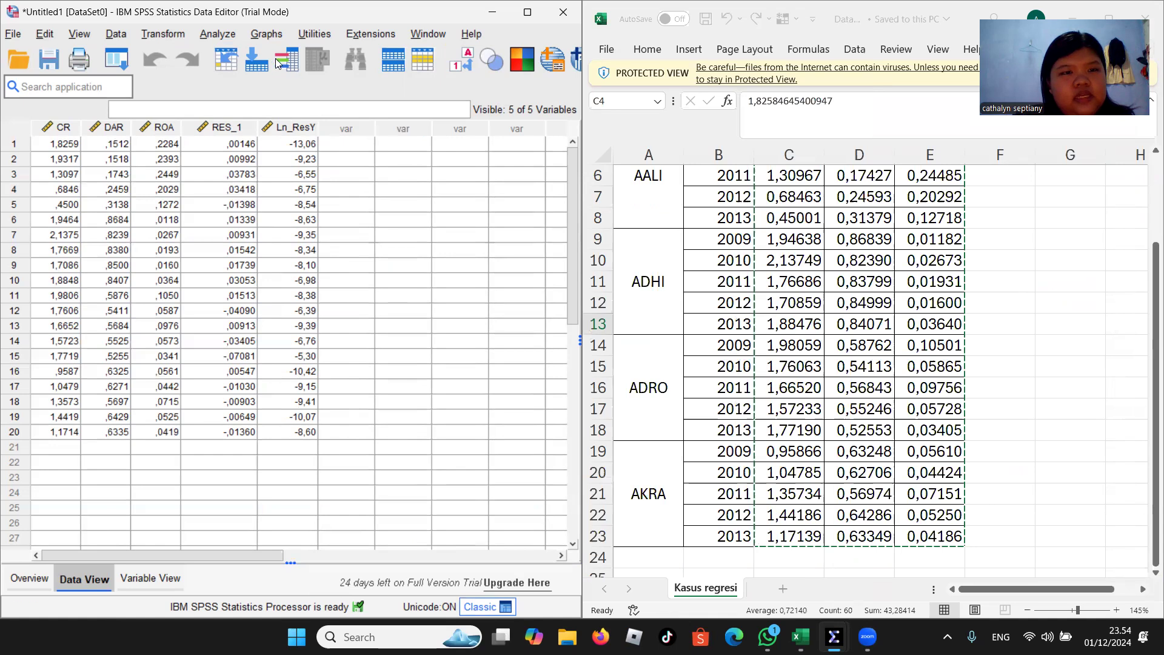
- Compute a new variable ABSResY as ABS(RES_1), replacing the previous expression, and return to the data values
{"action": "left_click", "coordinate": [161, 34]}
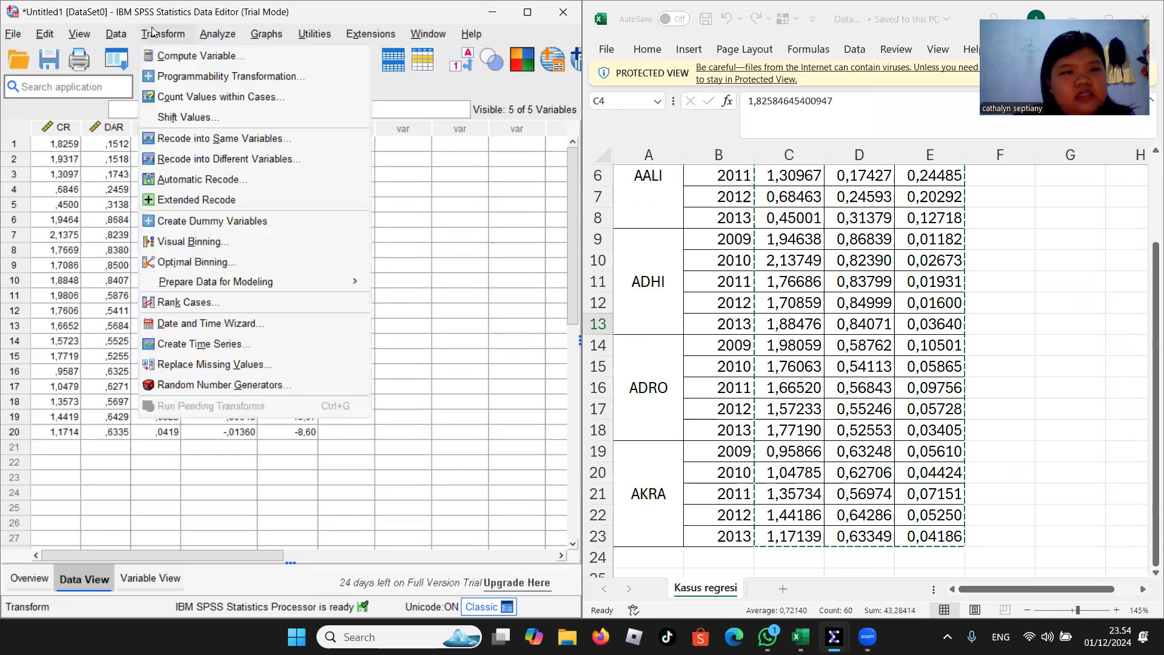
{"action": "left_click", "coordinate": [167, 56]}
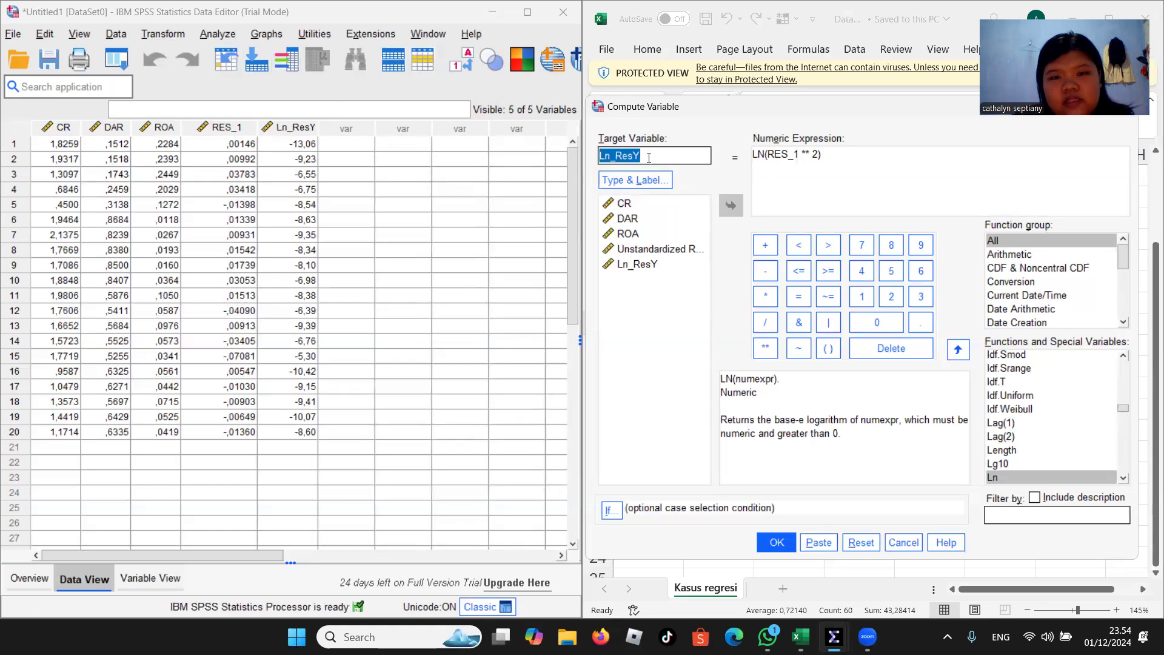
{"action": "key", "text": "BackSpace"}
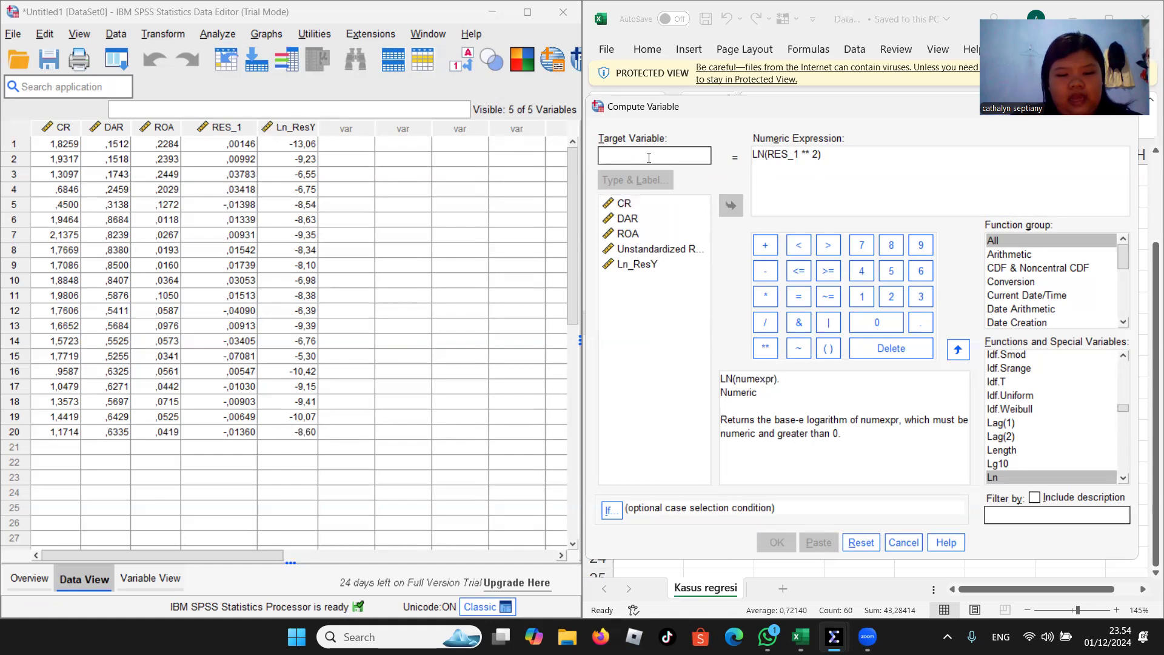
{"action": "type", "text": "ABSResY"}
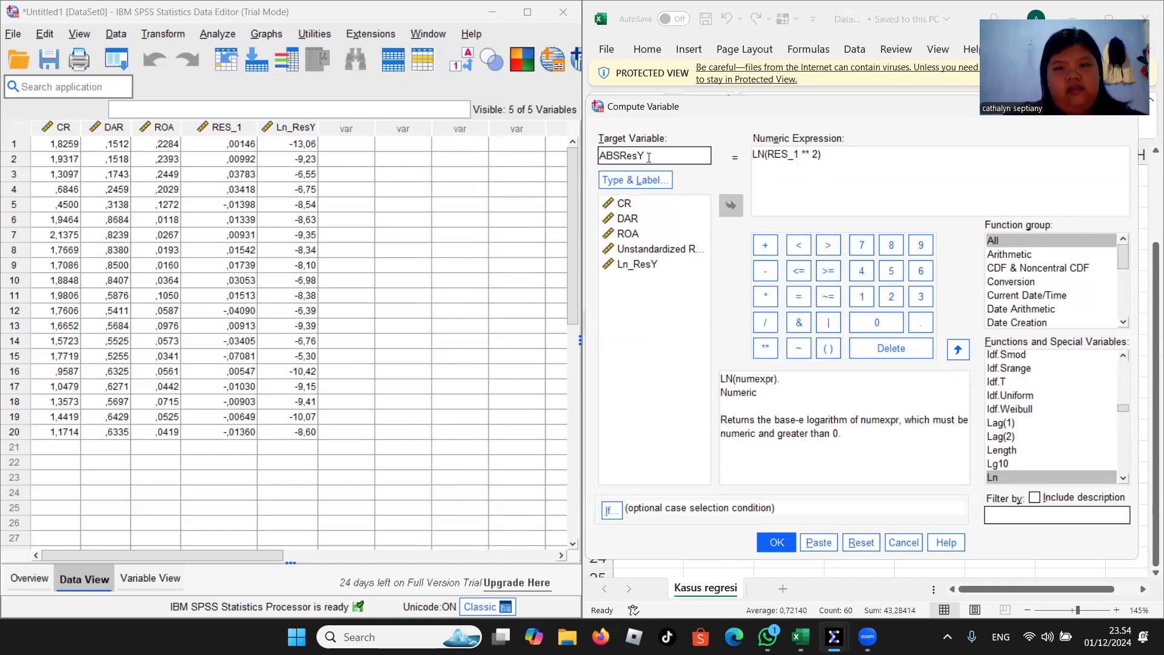
{"action": "left_click_drag", "start_coordinate": [835, 154], "coordinate": [697, 155]}
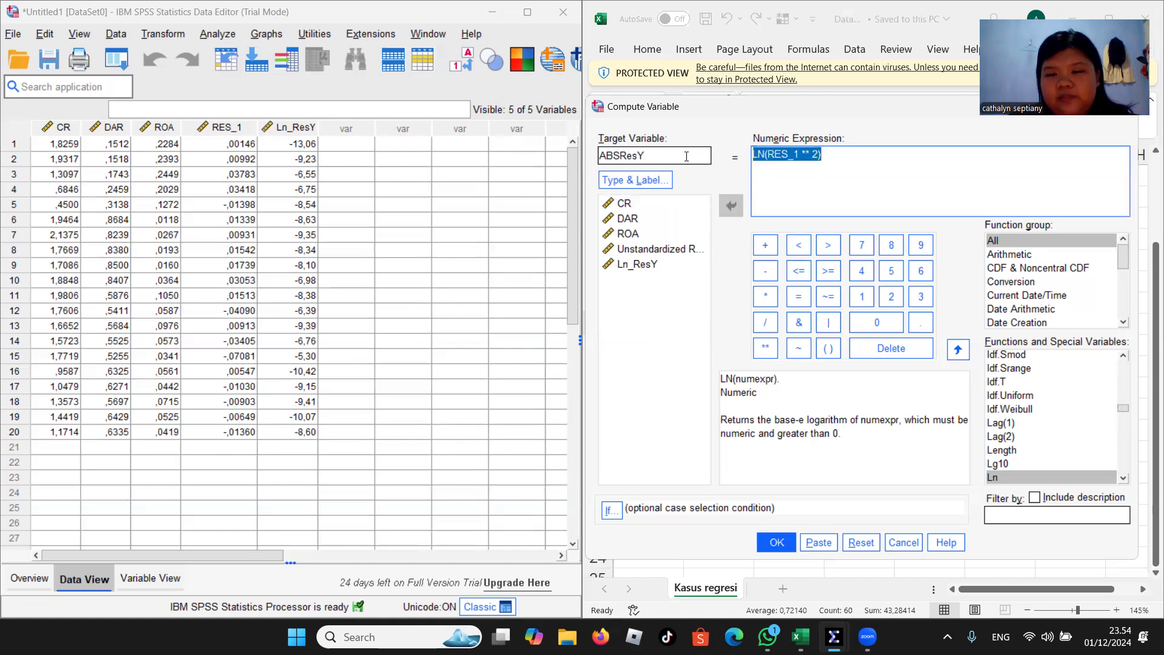
{"action": "key", "text": "BackSpace"}
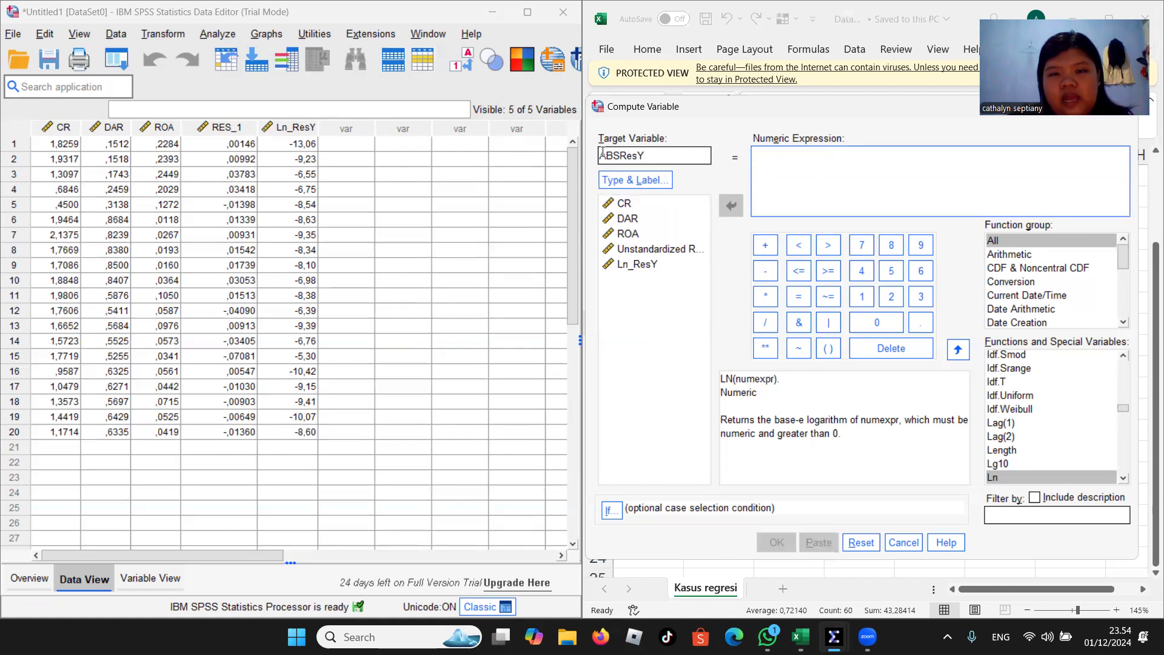
{"action": "left_click_drag", "start_coordinate": [1123, 406], "coordinate": [1125, 352]}
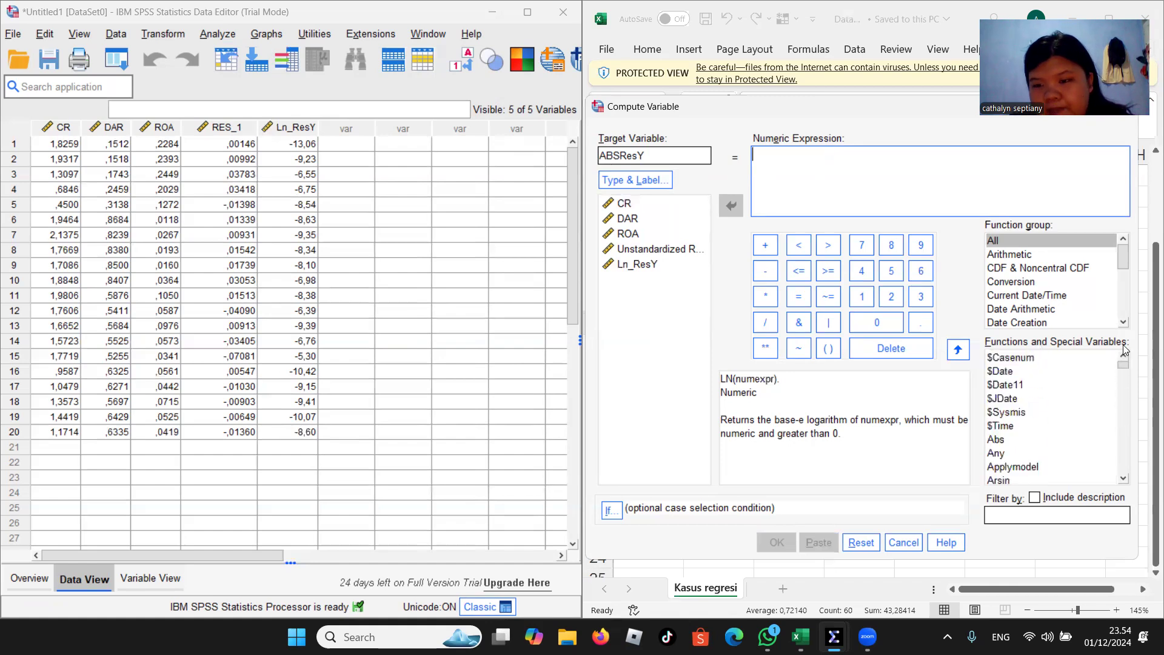
{"action": "double_click", "coordinate": [993, 442]}
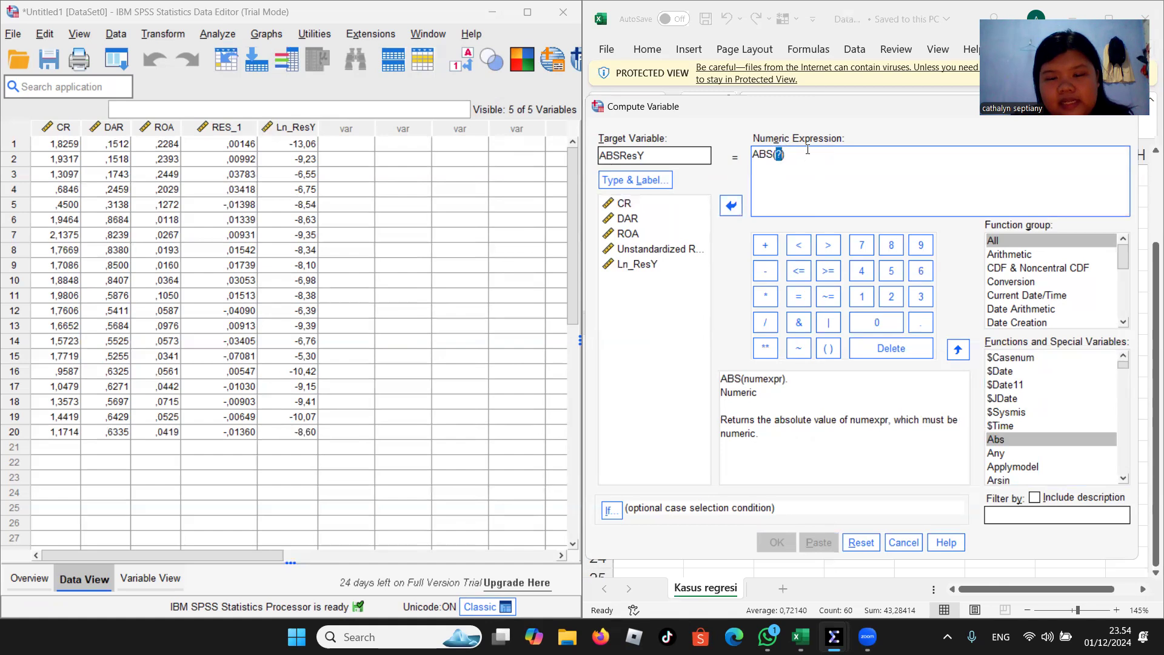
{"action": "double_click", "coordinate": [685, 249]}
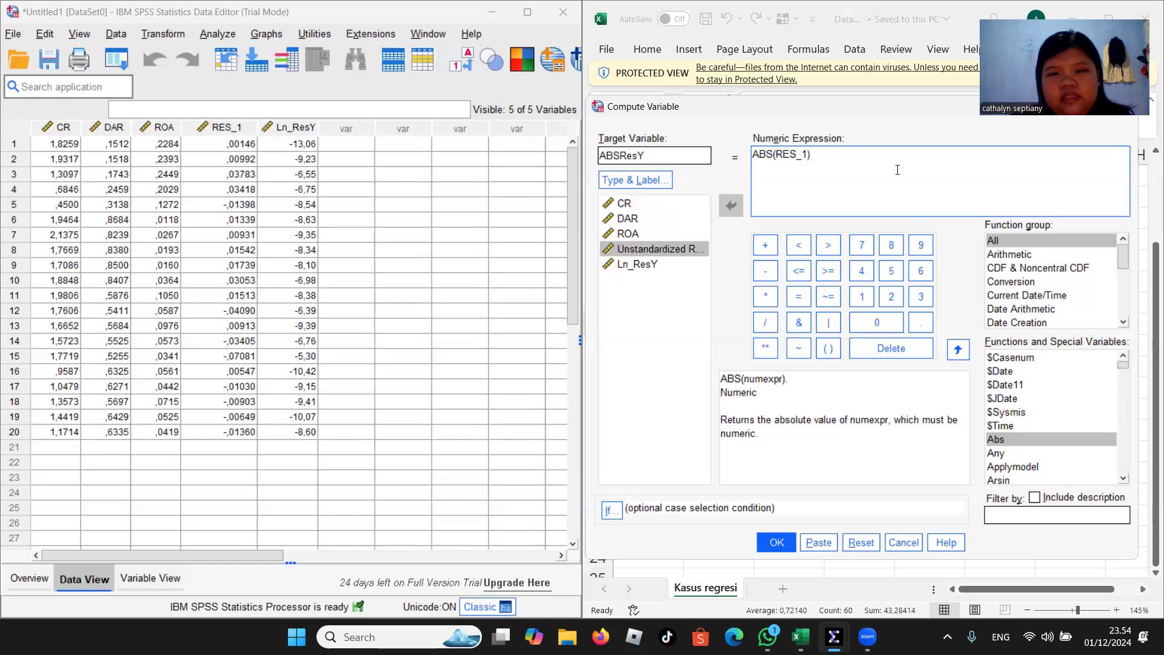
{"action": "left_click", "coordinate": [782, 547]}
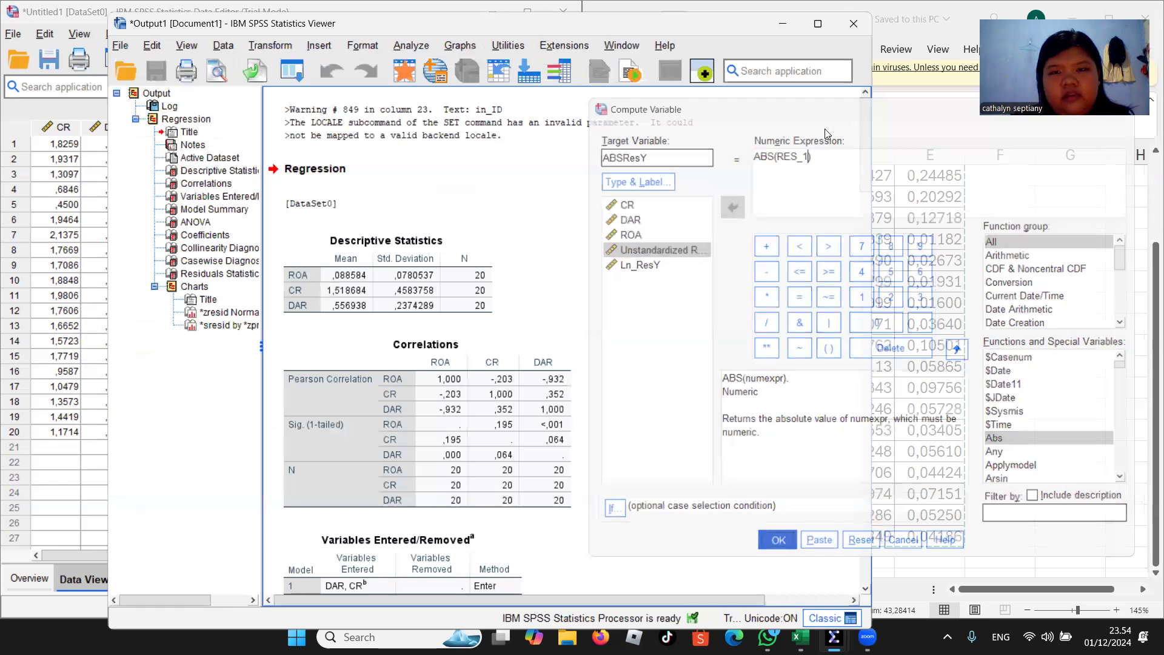
{"action": "left_click", "coordinate": [875, 304]}
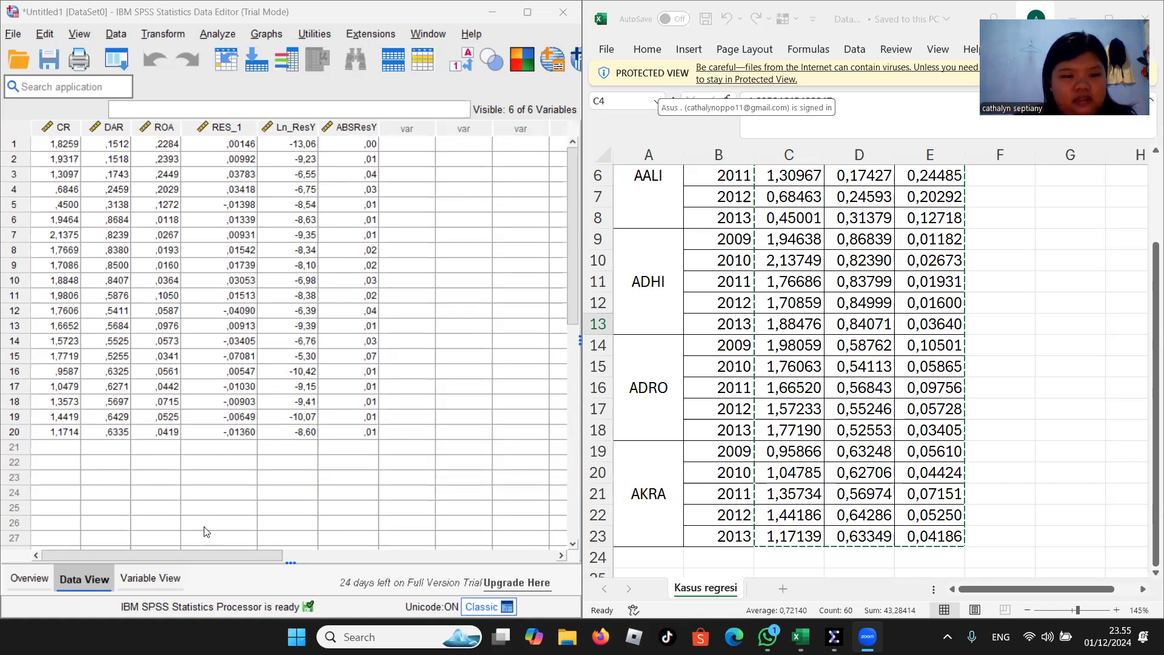
- Set the decimals of Ln_ResY to 4 and of ABSResY to 5, and return to the data values
{"action": "left_click", "coordinate": [152, 581]}
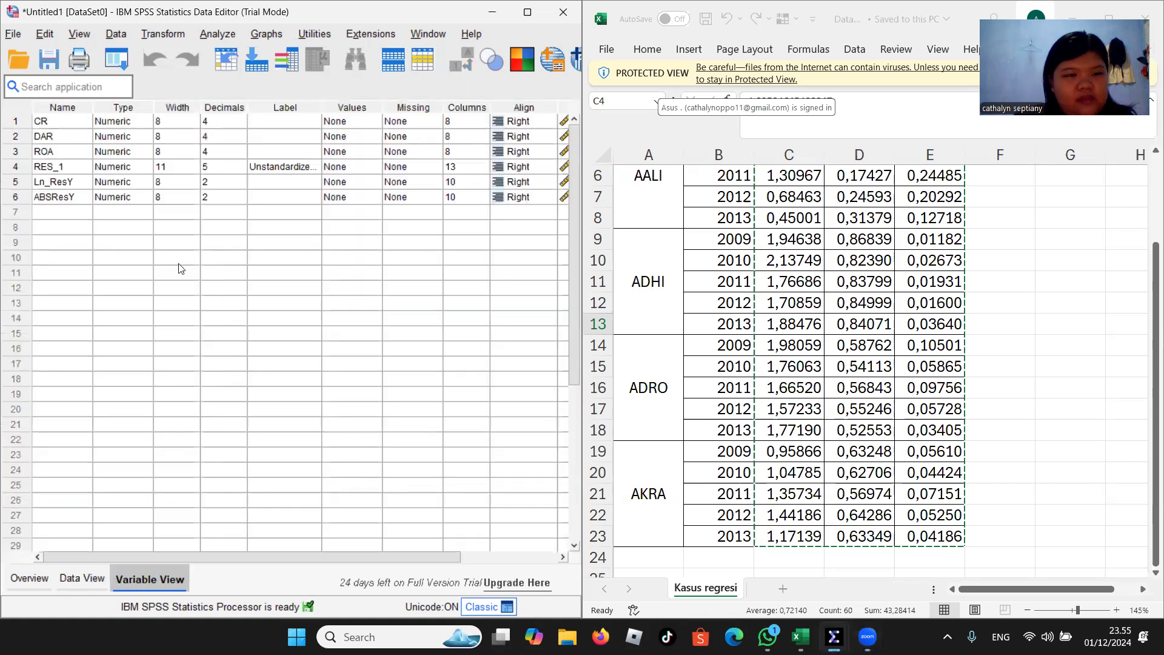
{"action": "left_click", "coordinate": [241, 178]}
{"action": "double_click", "coordinate": [241, 178]}
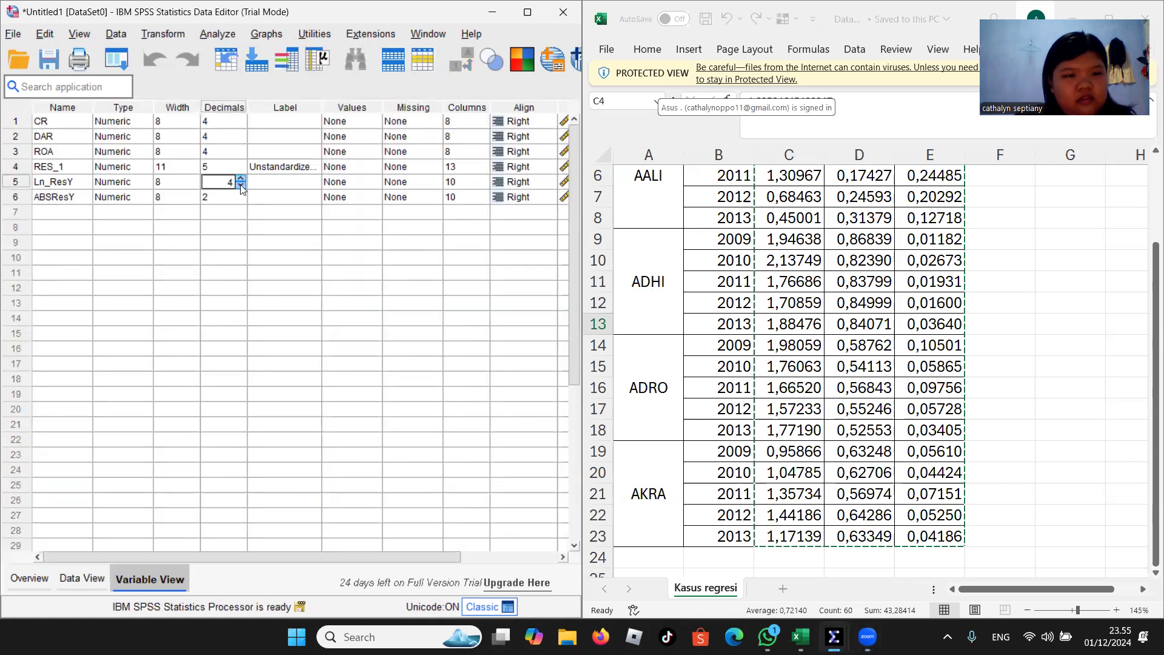
{"action": "left_click", "coordinate": [241, 194]}
{"action": "double_click", "coordinate": [241, 194]}
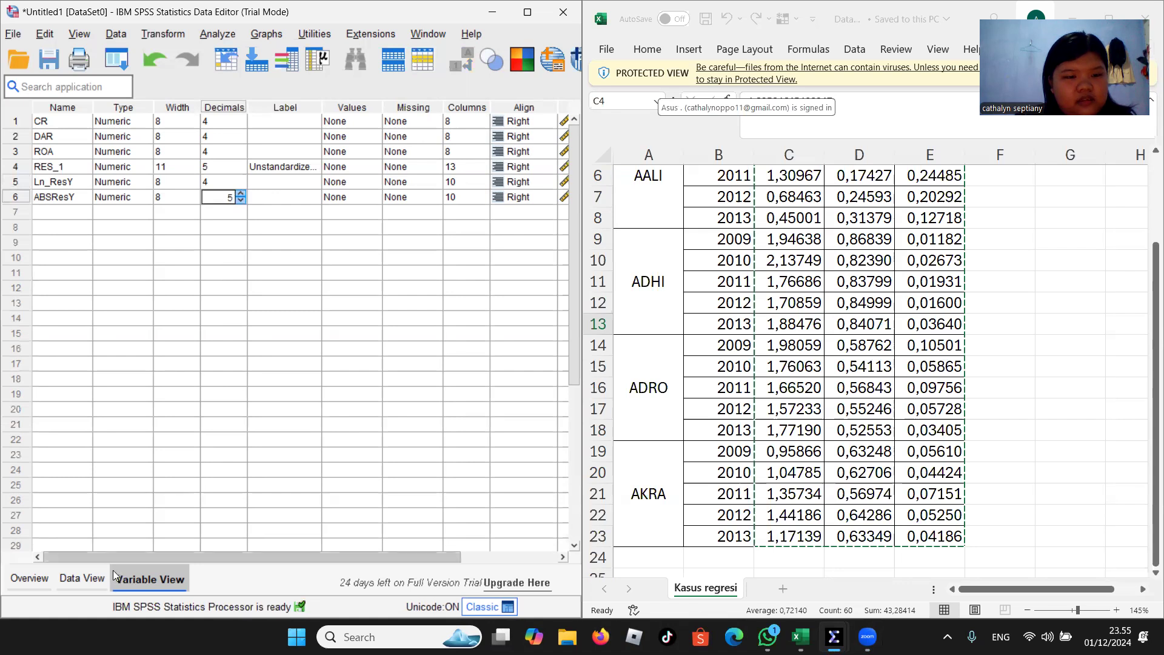
{"action": "left_click", "coordinate": [85, 581]}
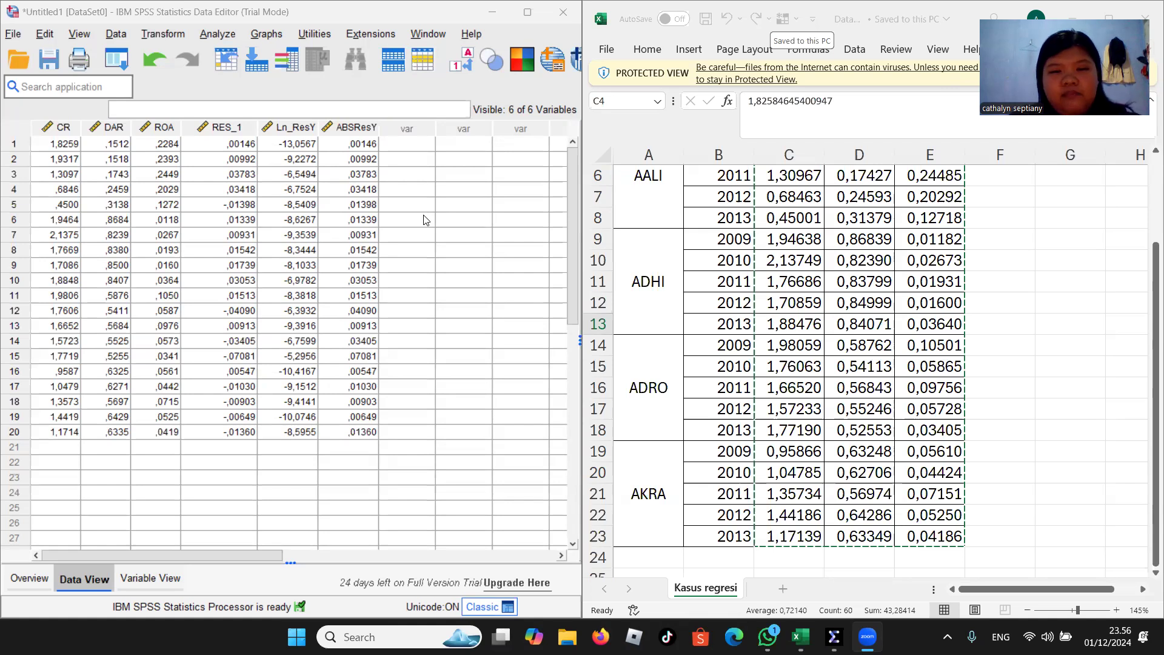
- Run a one-sample Kolmogorov-Smirnov normality test on Unstandardized Residual [RES_1] and return to the data values
{"action": "left_click", "coordinate": [224, 36]}
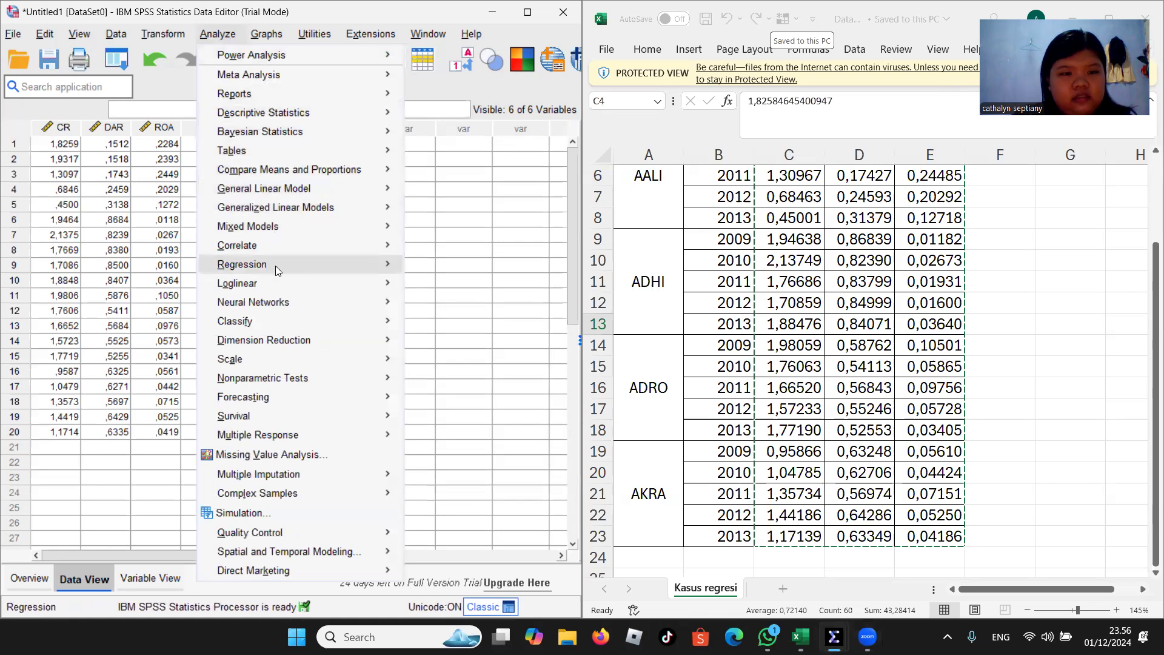
{"action": "mouse_move", "coordinate": [276, 383]}
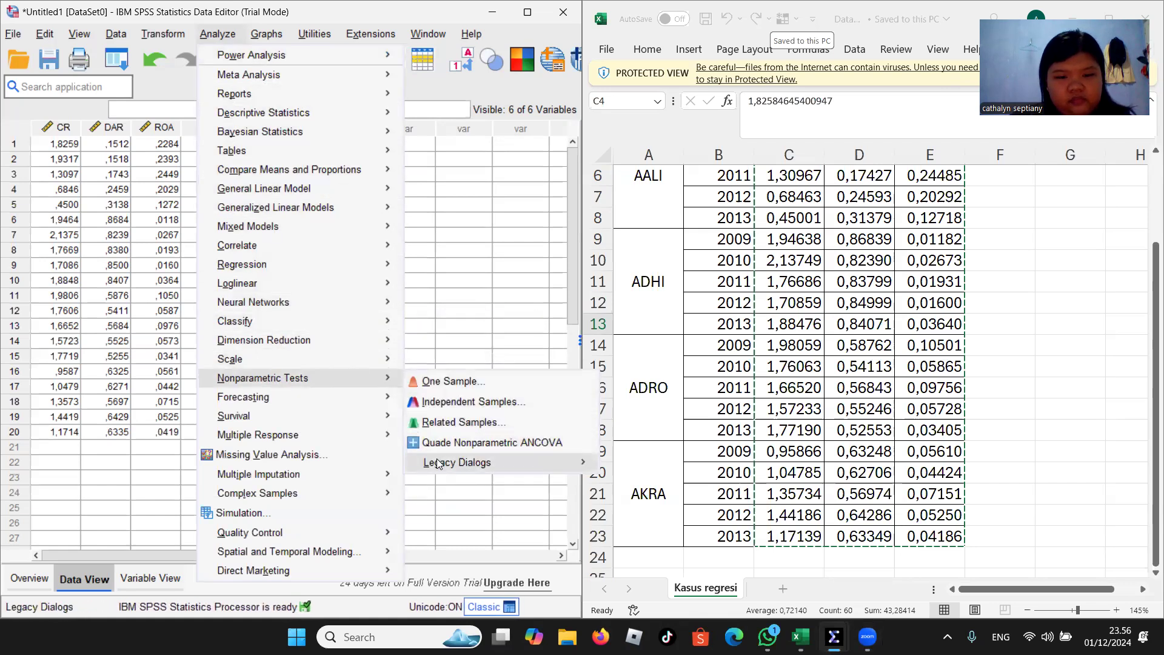
{"action": "mouse_move", "coordinate": [436, 459]}
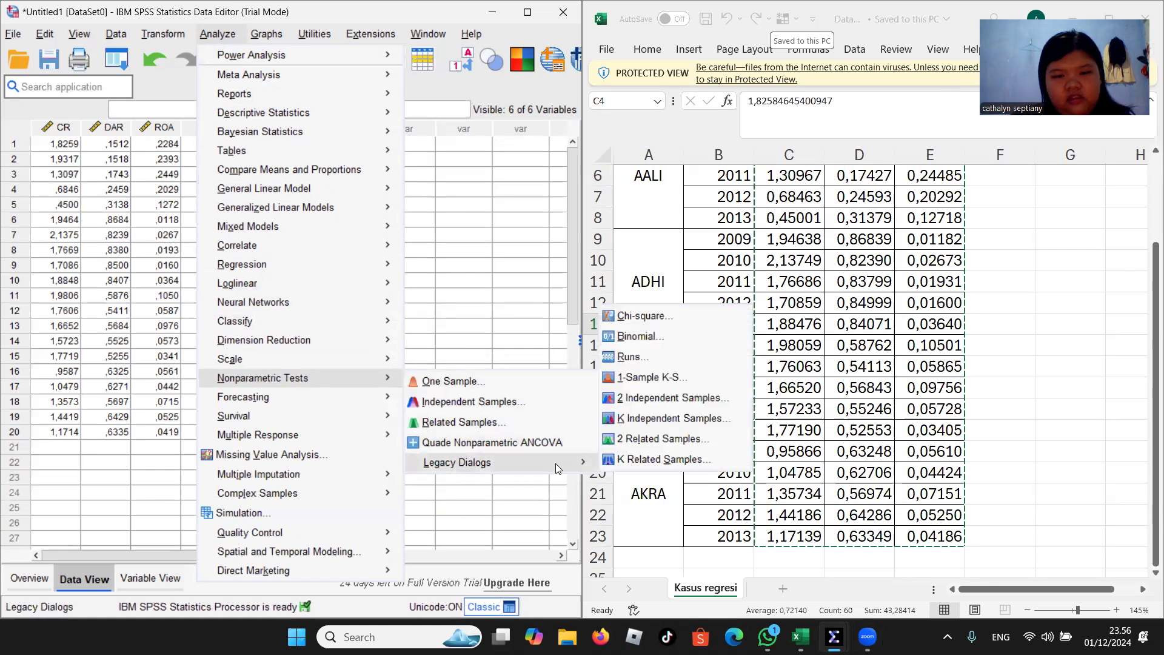
{"action": "left_click", "coordinate": [661, 381]}
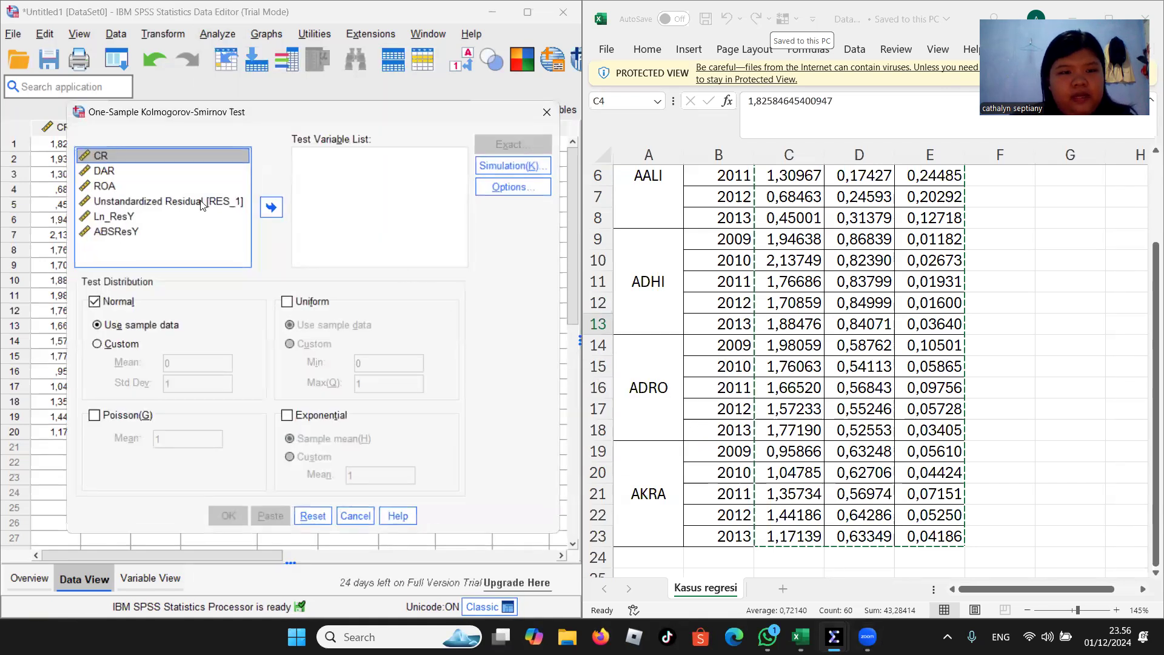
{"action": "left_click", "coordinate": [200, 207]}
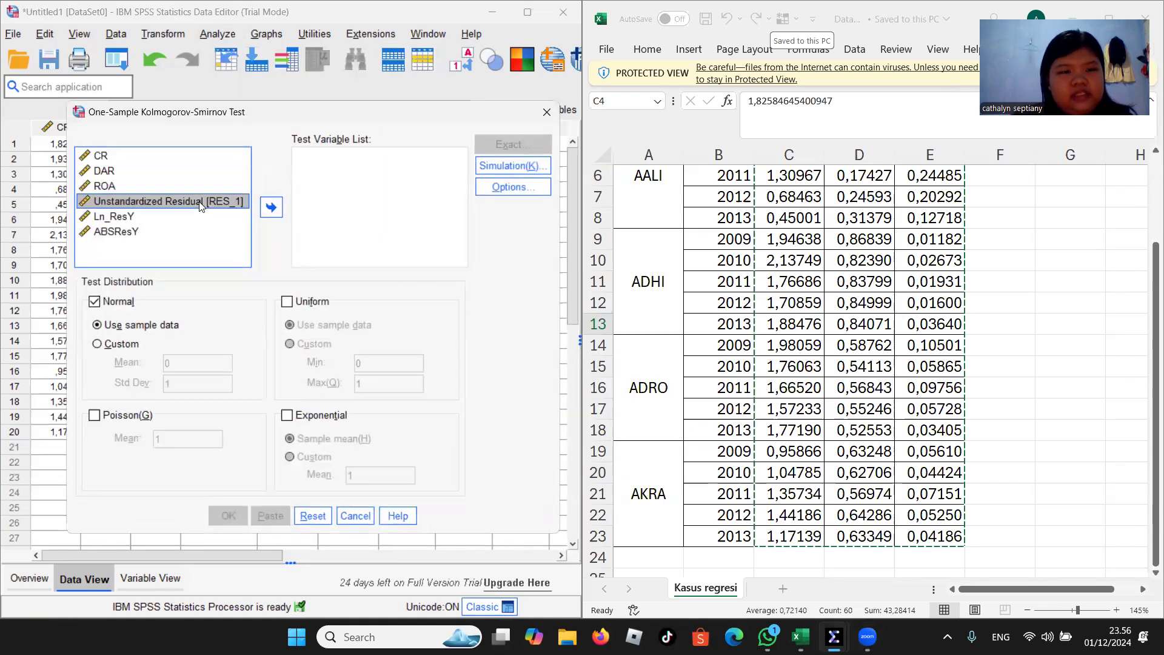
{"action": "left_click", "coordinate": [267, 206]}
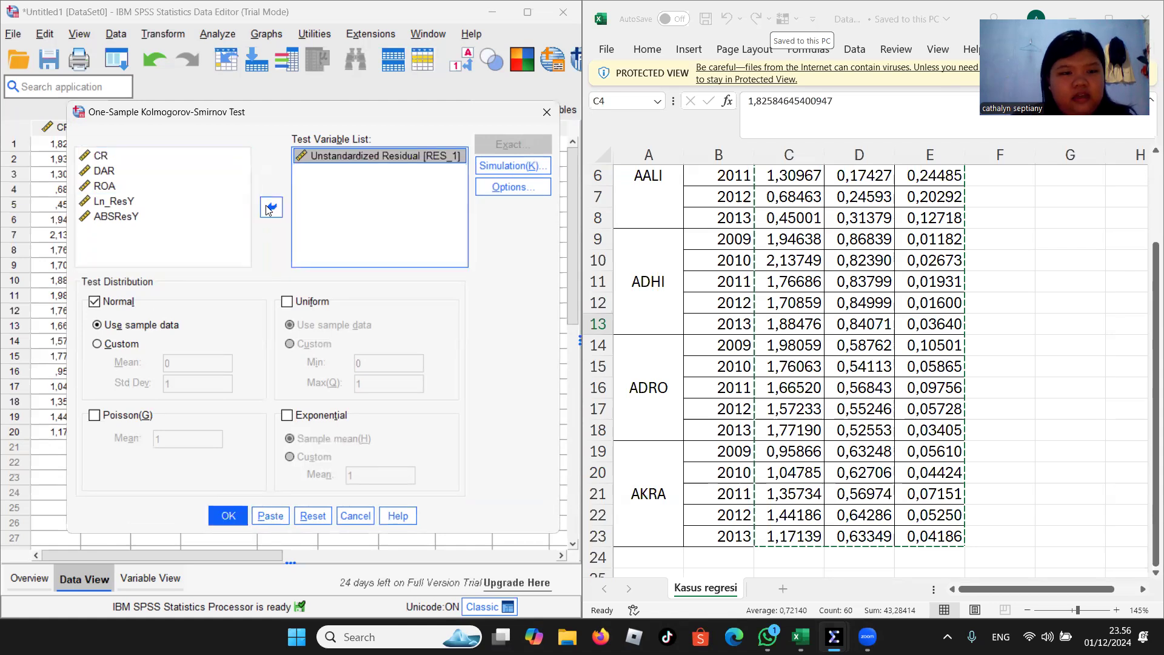
{"action": "left_click", "coordinate": [227, 516]}
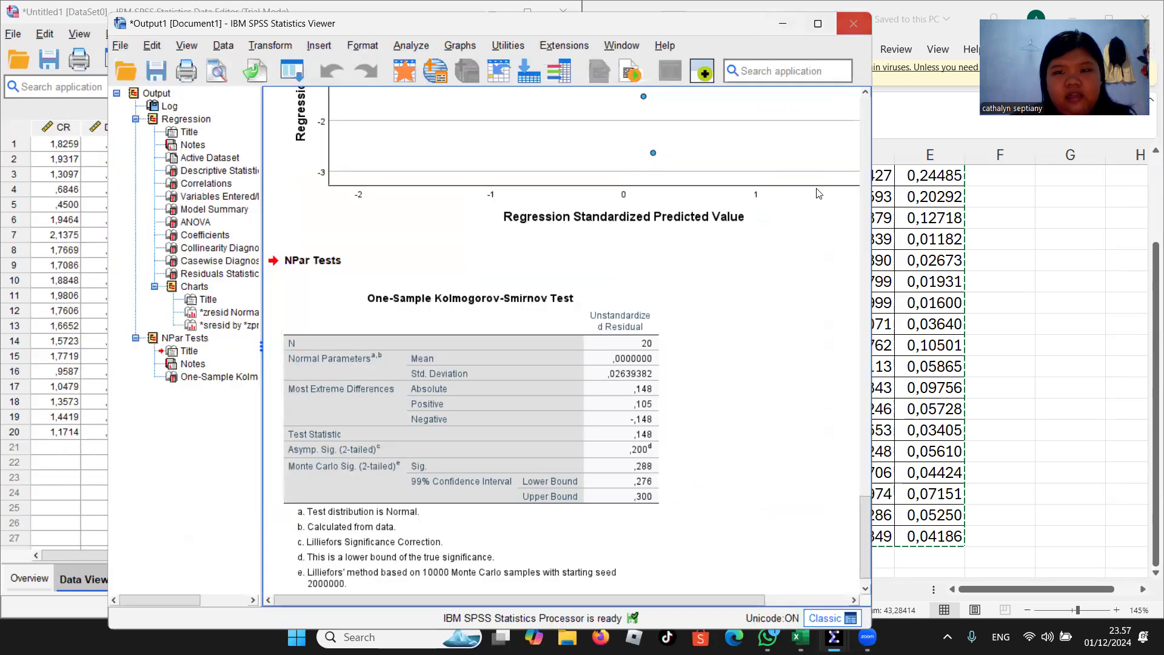
{"action": "left_click", "coordinate": [783, 23]}
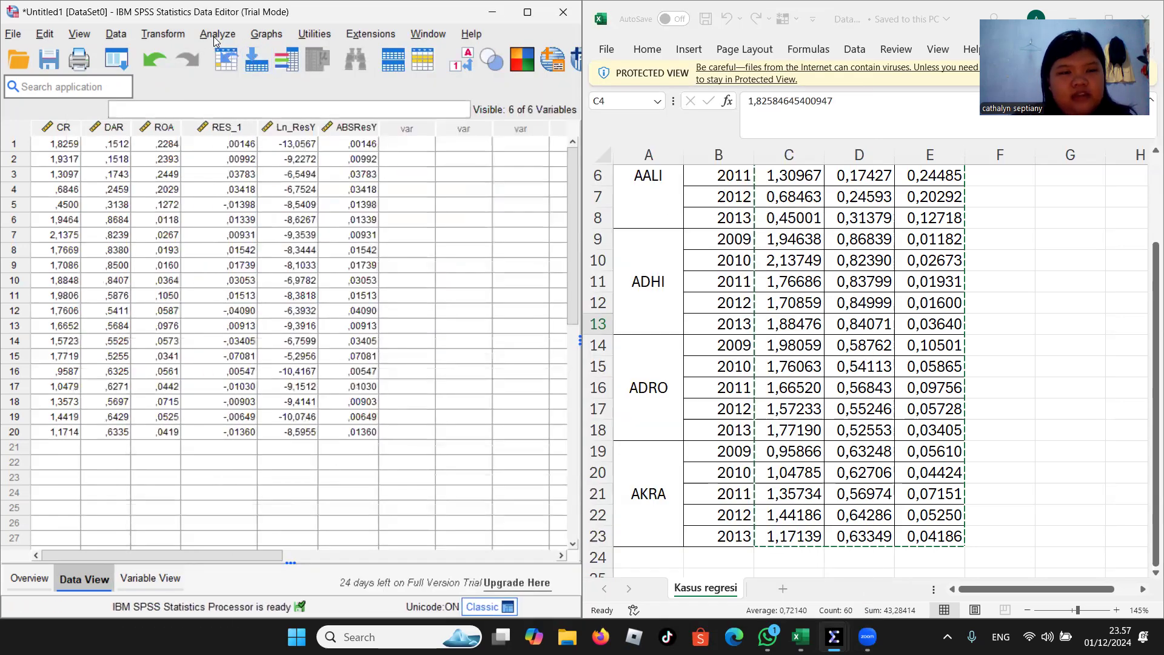
- Run a nonparametric Runs Test on the unstandardized residual with the median cut point, view its output and return to the data values
{"action": "left_click", "coordinate": [216, 32]}
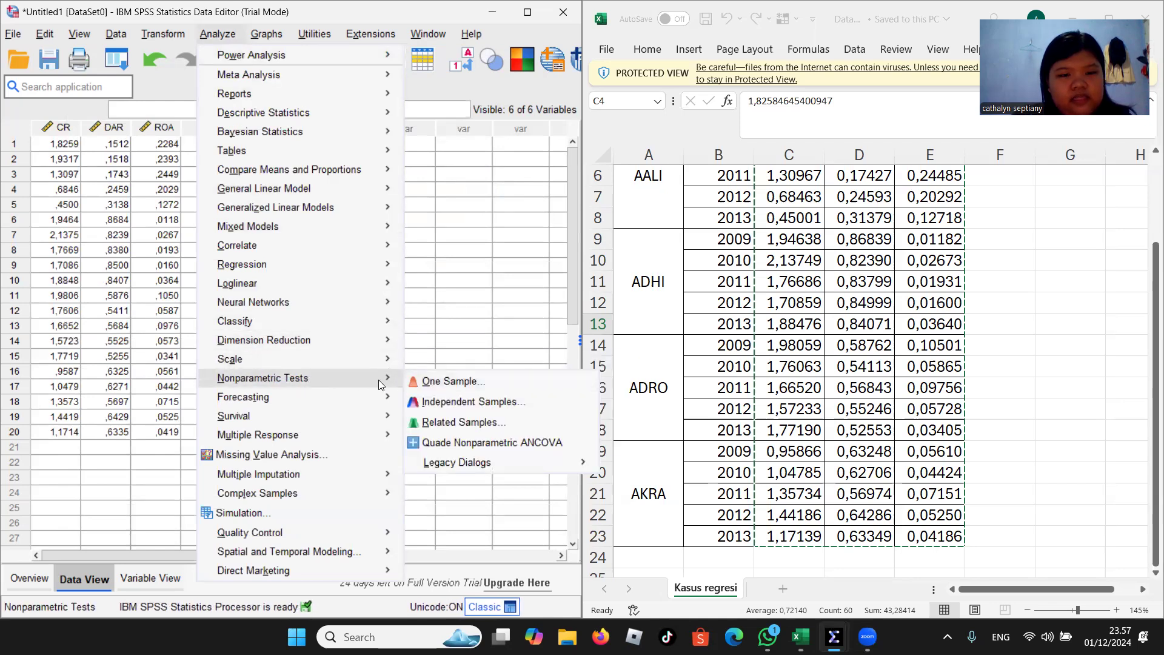
{"action": "mouse_move", "coordinate": [452, 464]}
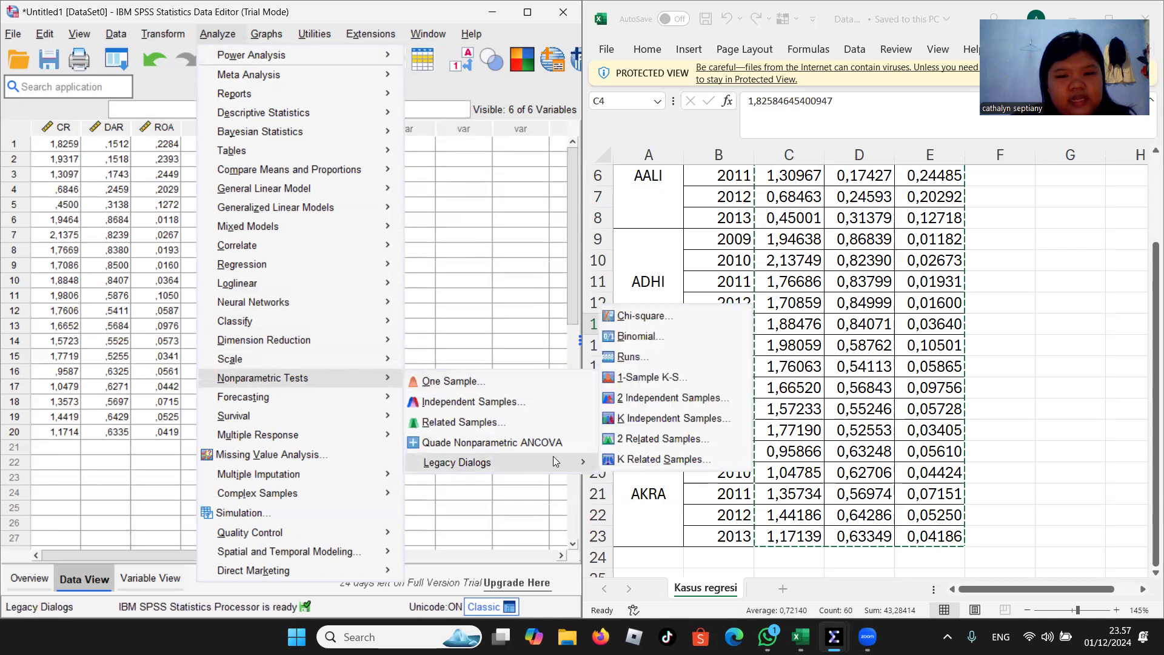
{"action": "left_click", "coordinate": [646, 361]}
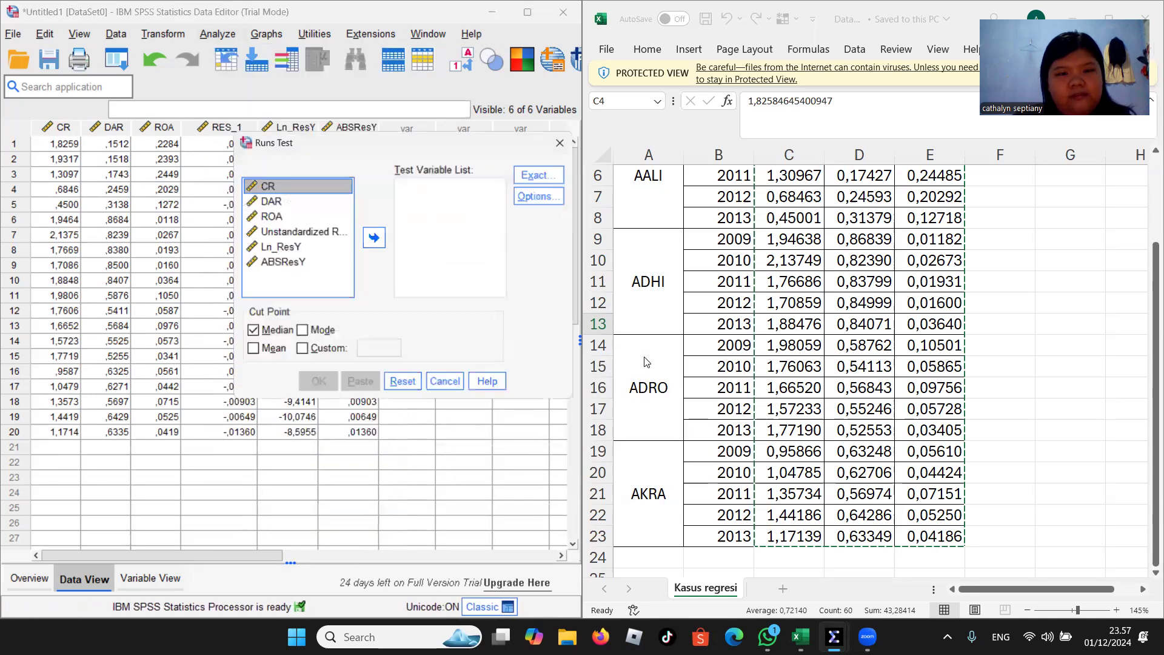
{"action": "left_click", "coordinate": [288, 233]}
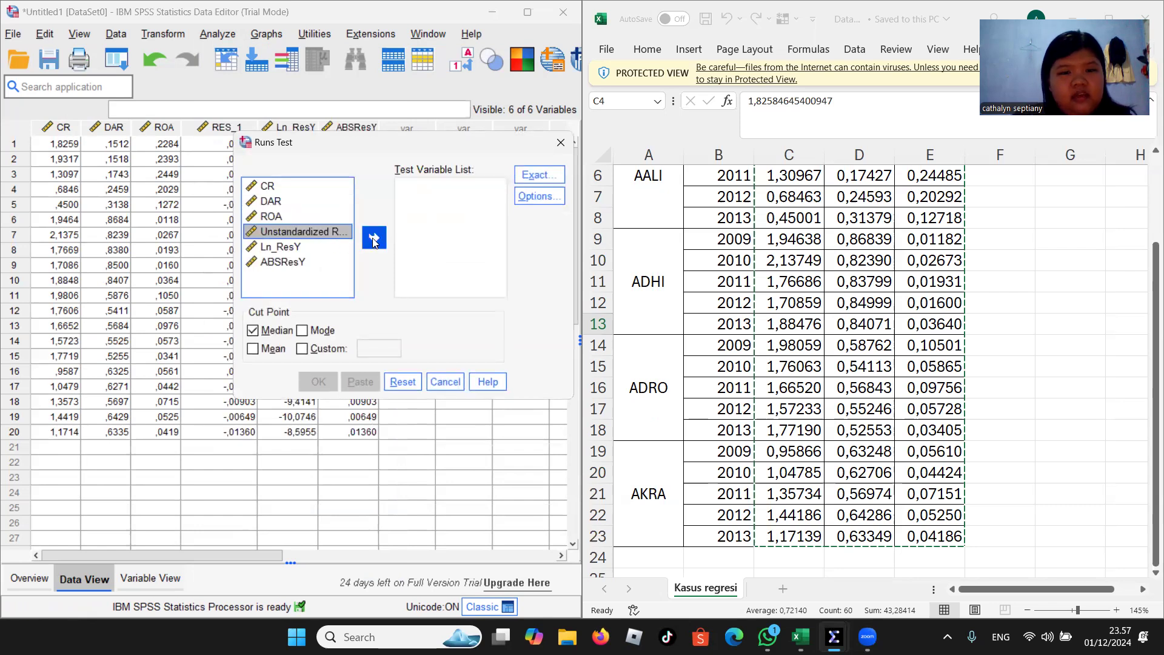
{"action": "left_click", "coordinate": [374, 239]}
{"action": "left_click", "coordinate": [333, 378]}
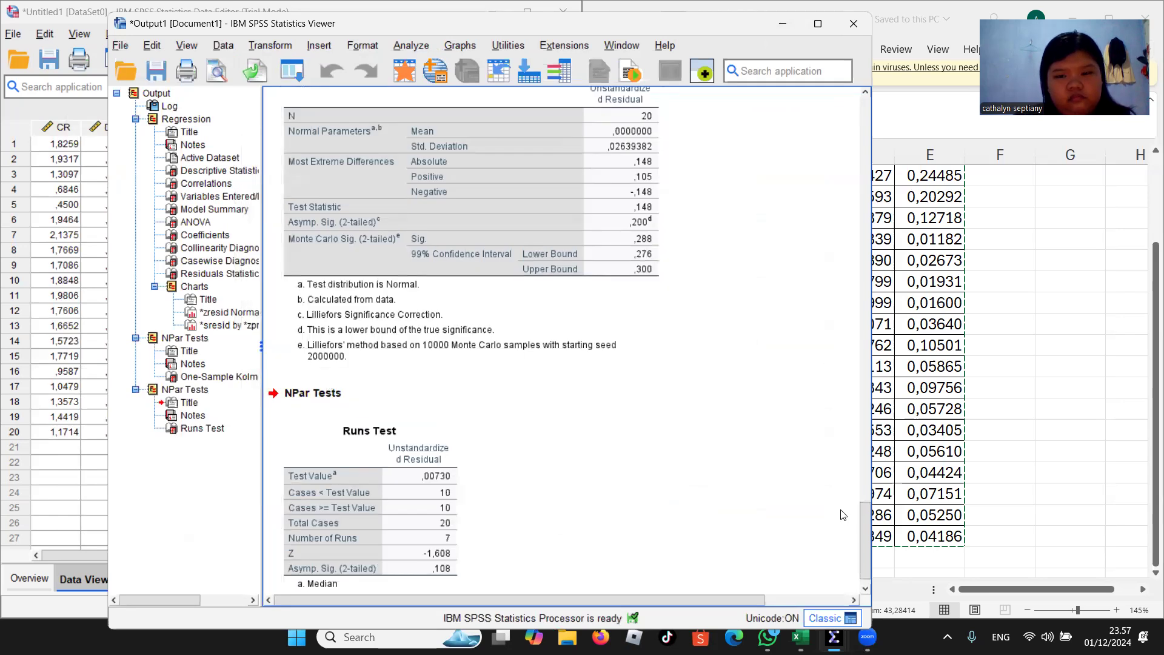
{"action": "mouse_move", "coordinate": [865, 534]}
{"action": "left_mouse_down"}
{"action": "mouse_move", "coordinate": [864, 479]}
{"action": "mouse_move", "coordinate": [864, 540]}
{"action": "left_mouse_up"}
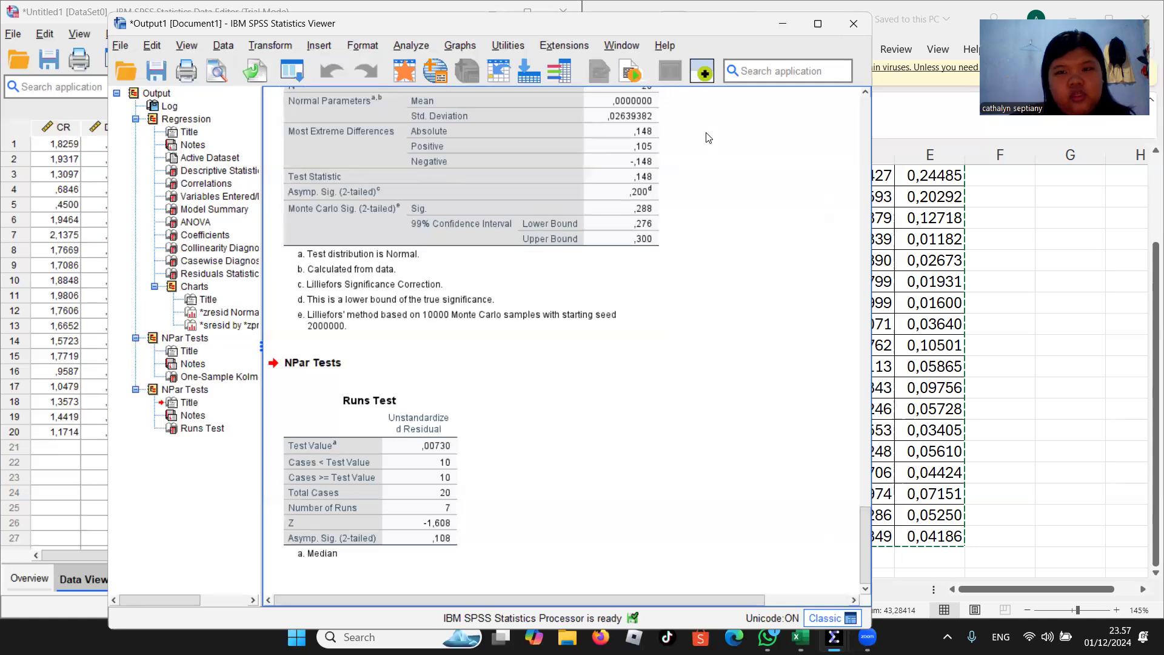
{"action": "key", "text": "super+Down"}
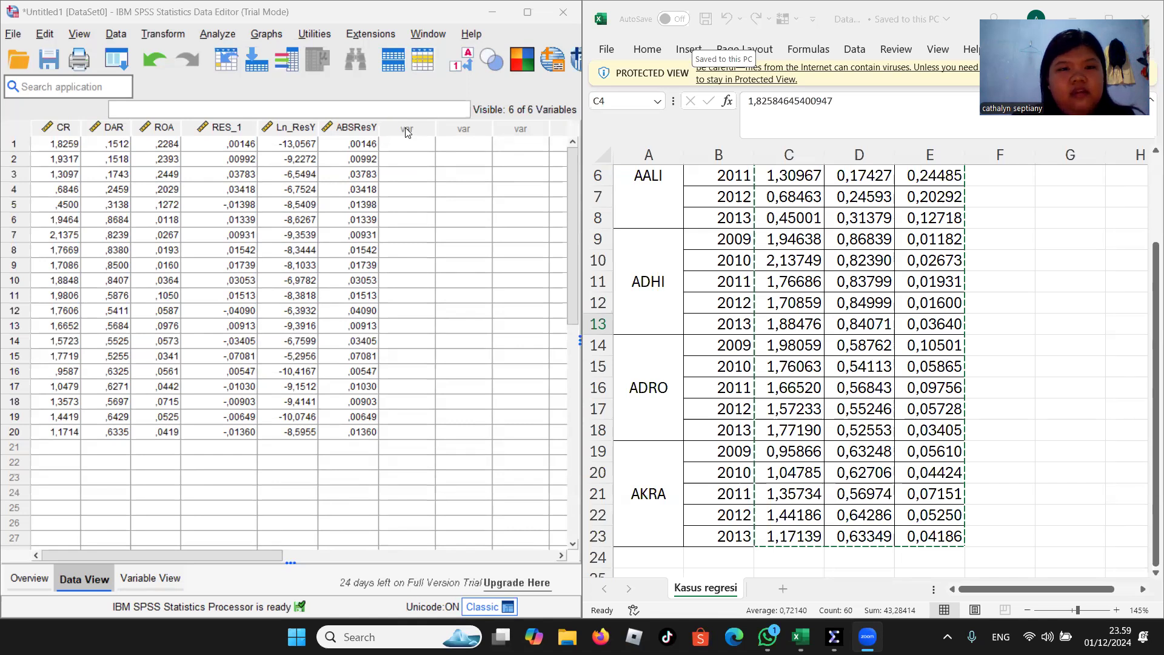
- Set up a linear regression with Ln_ResY as the dependent variable instead of ROA, keeping CR and DAR as predictors
{"action": "left_click", "coordinate": [217, 35]}
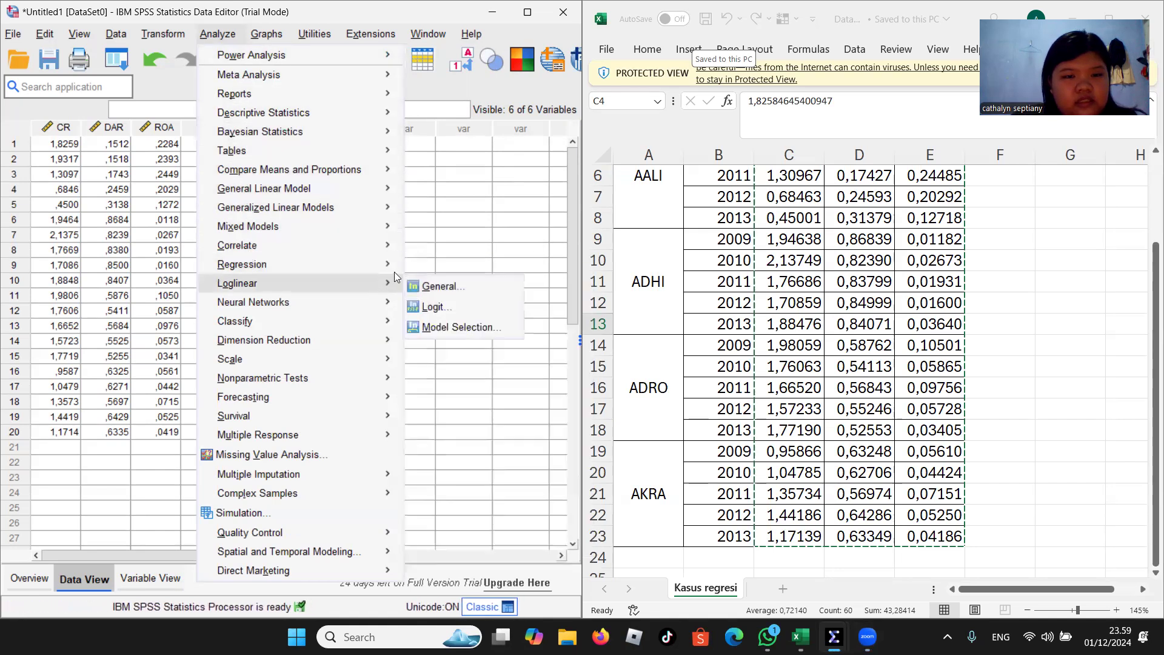
{"action": "mouse_move", "coordinate": [401, 273]}
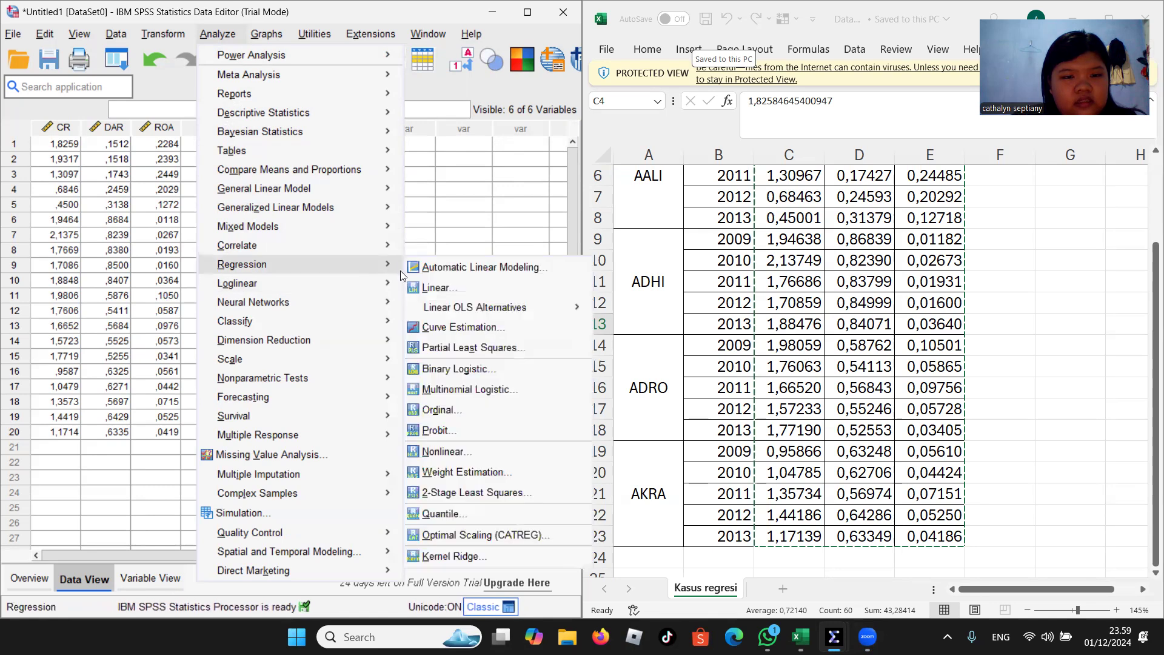
{"action": "left_click", "coordinate": [436, 287]}
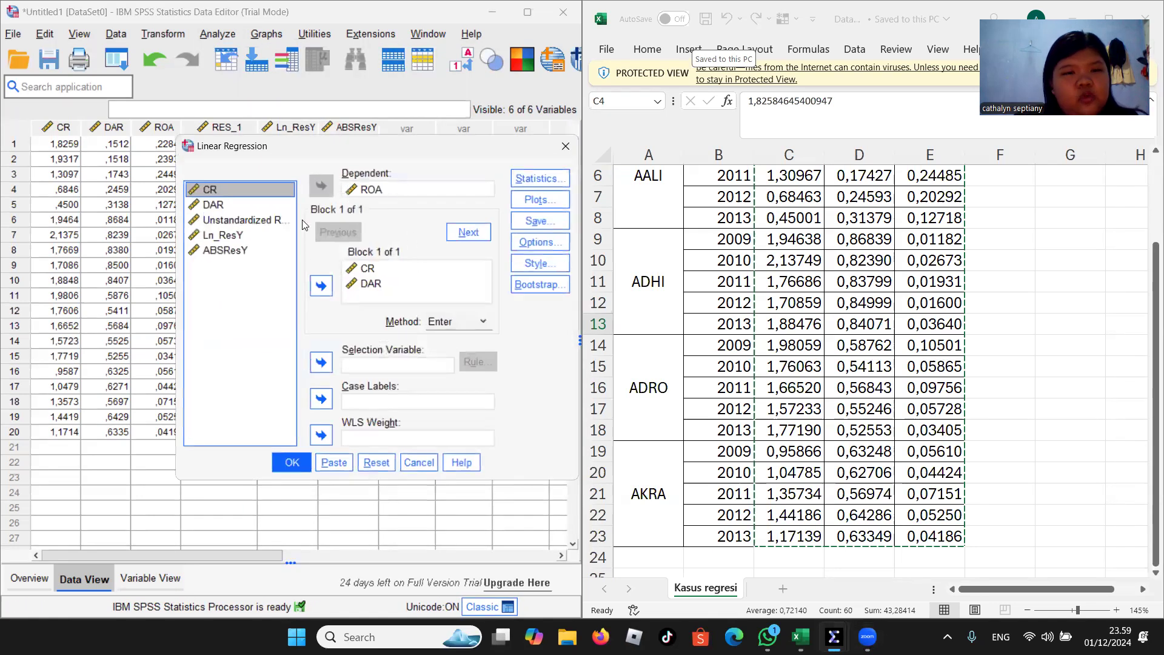
{"action": "left_click", "coordinate": [375, 190]}
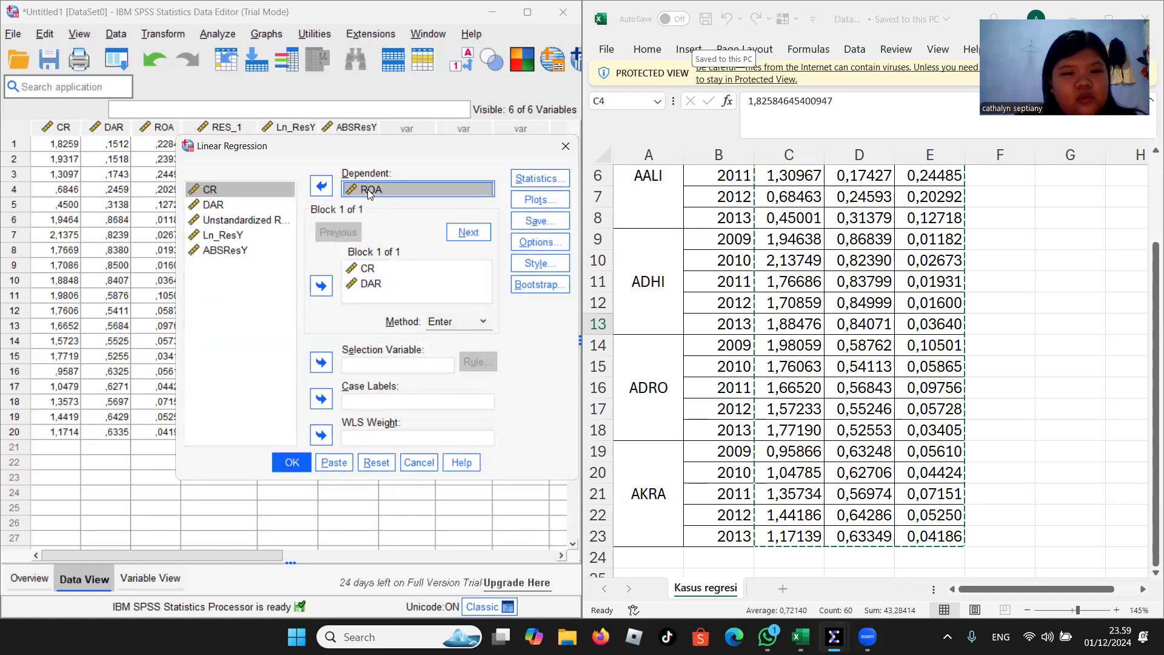
{"action": "left_click", "coordinate": [323, 187]}
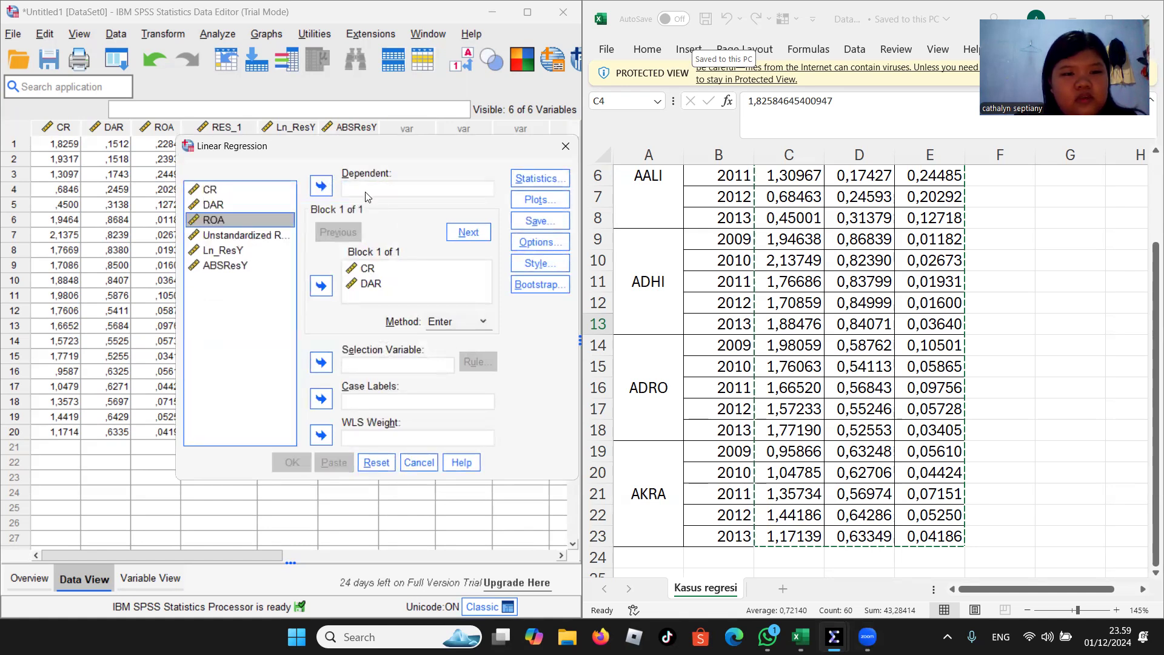
{"action": "left_click", "coordinate": [228, 253]}
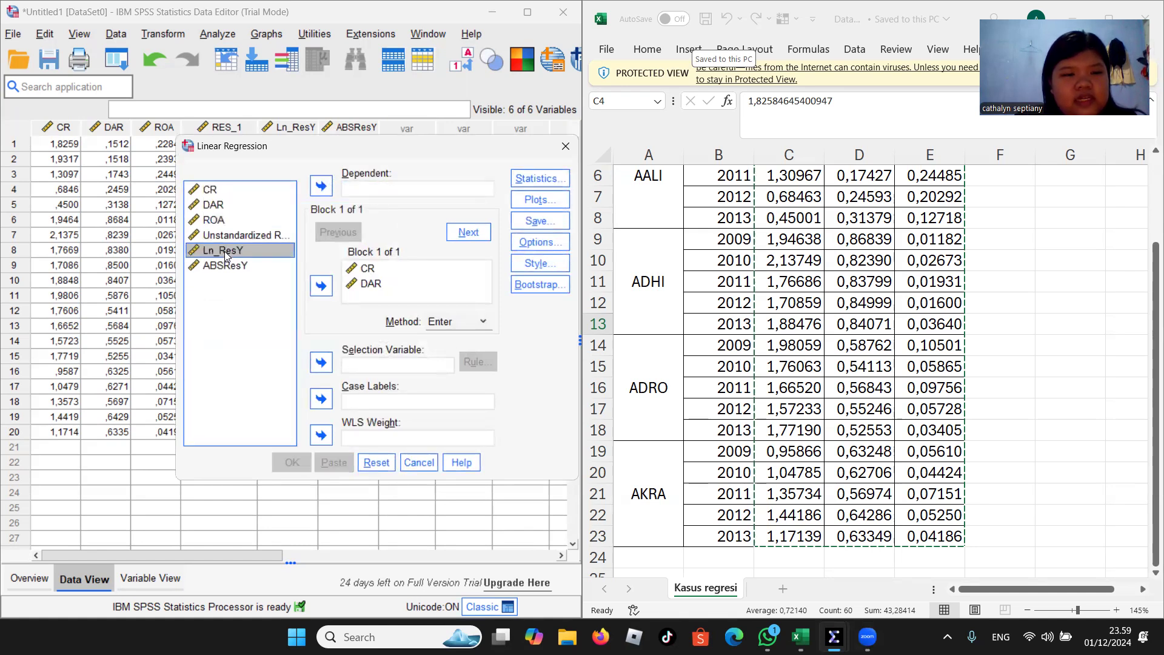
{"action": "left_click", "coordinate": [322, 186]}
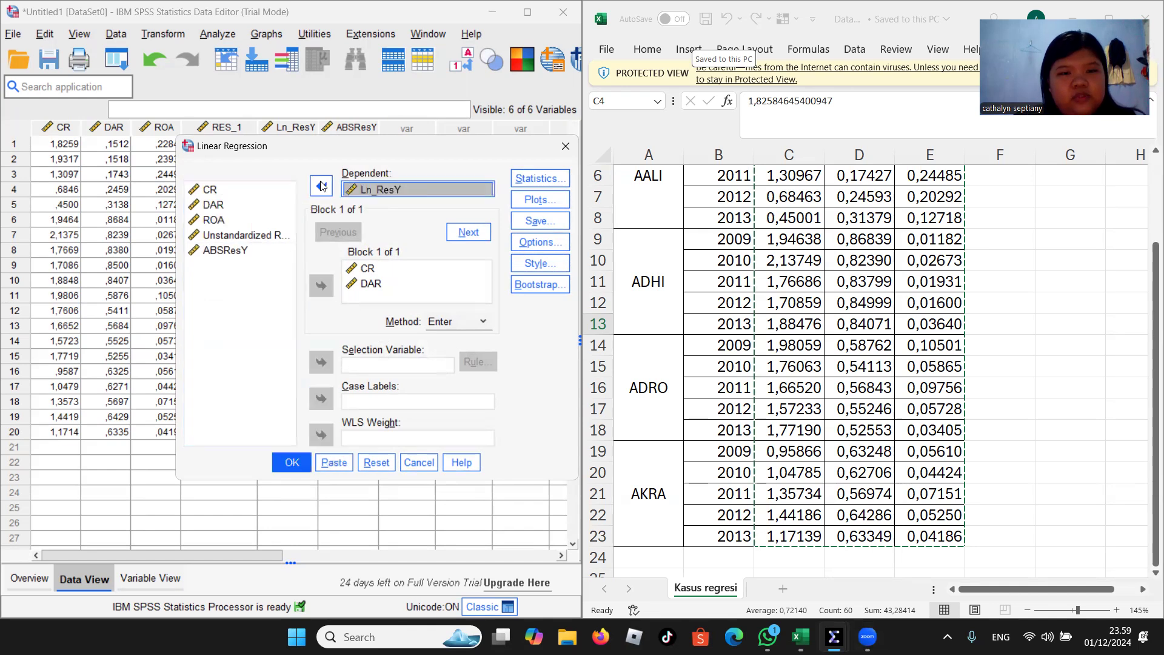
- Turn off the regression's descriptives, part and partial correlations, collinearity diagnostics, Durbin-Watson and casewise diagnostics, keeping estimates and model fit
{"action": "left_click", "coordinate": [556, 179]}
{"action": "left_click", "coordinate": [579, 241]}
{"action": "left_click", "coordinate": [579, 258]}
{"action": "left_click", "coordinate": [579, 276]}
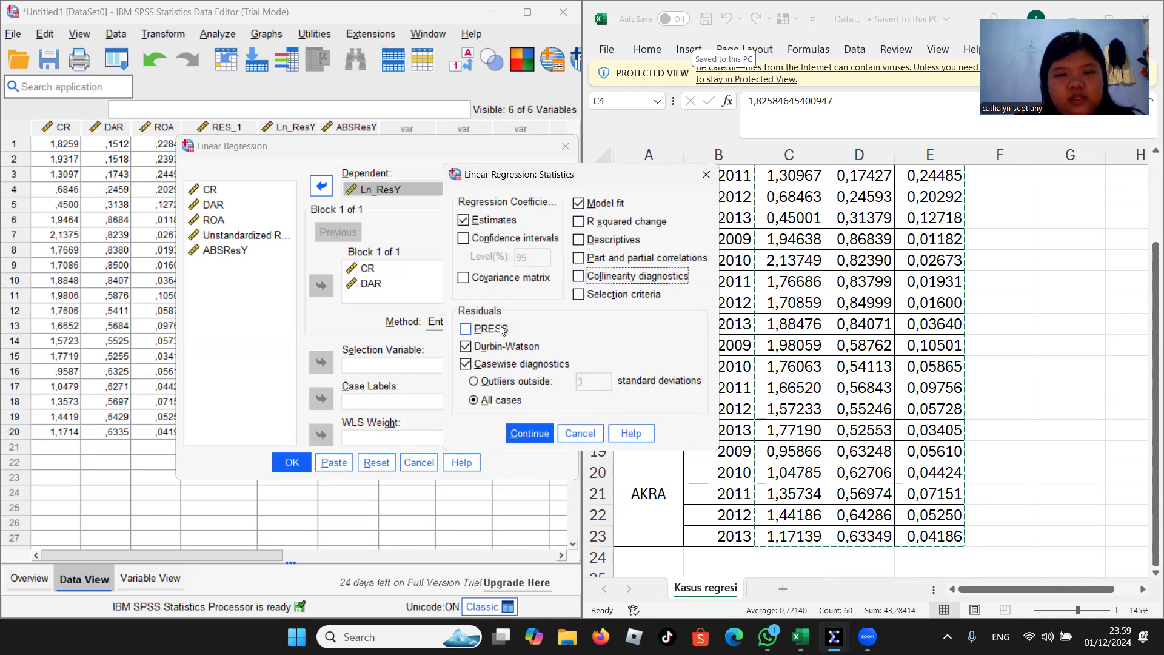
{"action": "left_click", "coordinate": [466, 346]}
{"action": "left_click", "coordinate": [466, 364]}
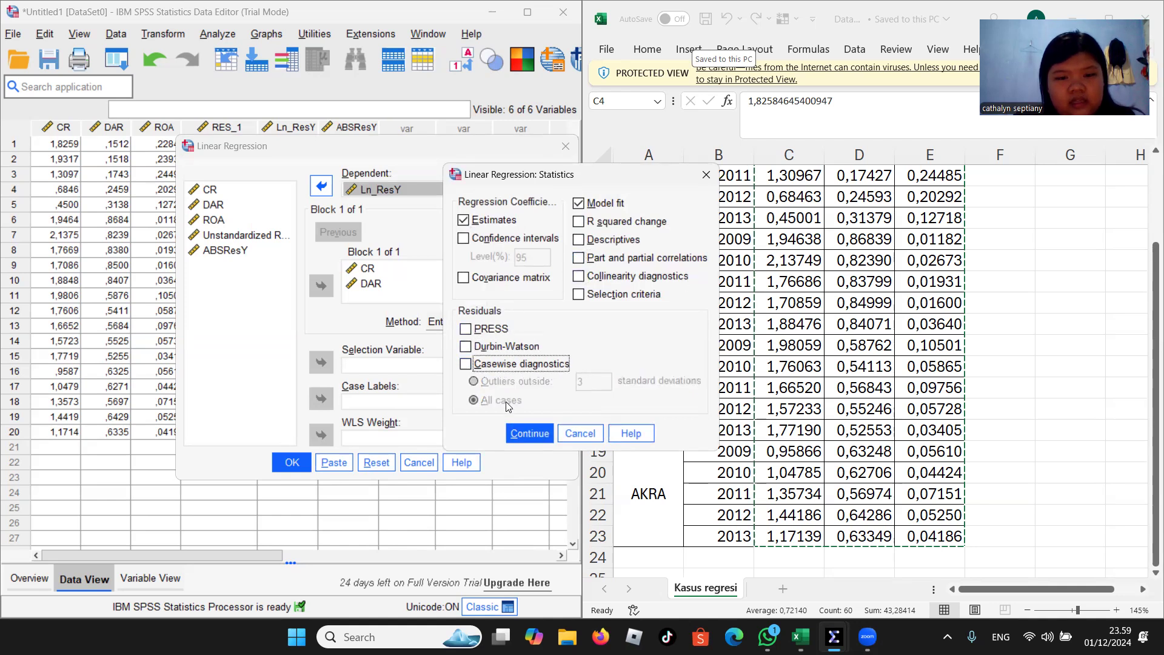
{"action": "left_click", "coordinate": [541, 435]}
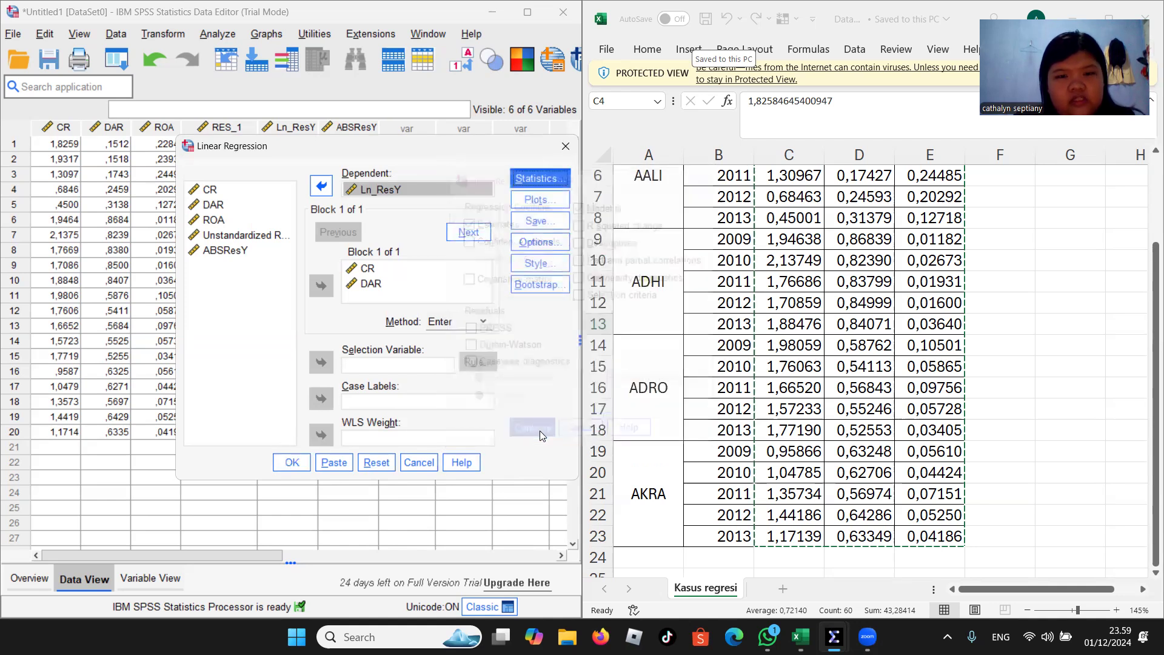
- Remove *SRESID and *ZPRED from the regression scatterplot axes and turn off the normal probability plot
{"action": "left_click", "coordinate": [540, 200]}
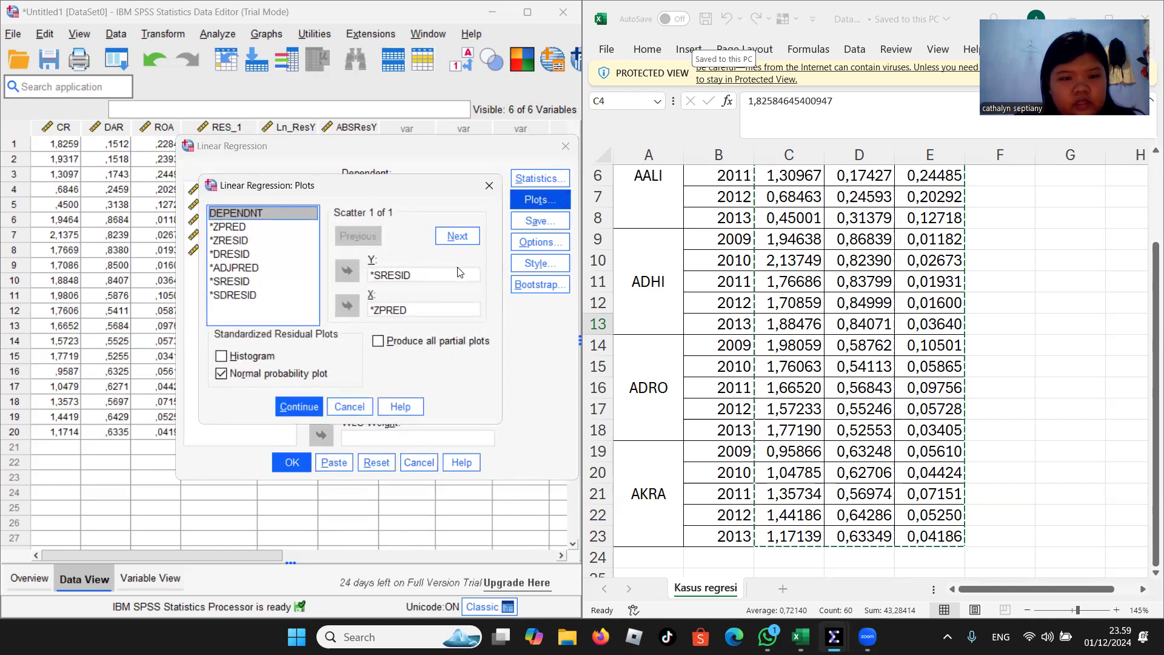
{"action": "left_click", "coordinate": [397, 277]}
{"action": "left_click", "coordinate": [347, 271]}
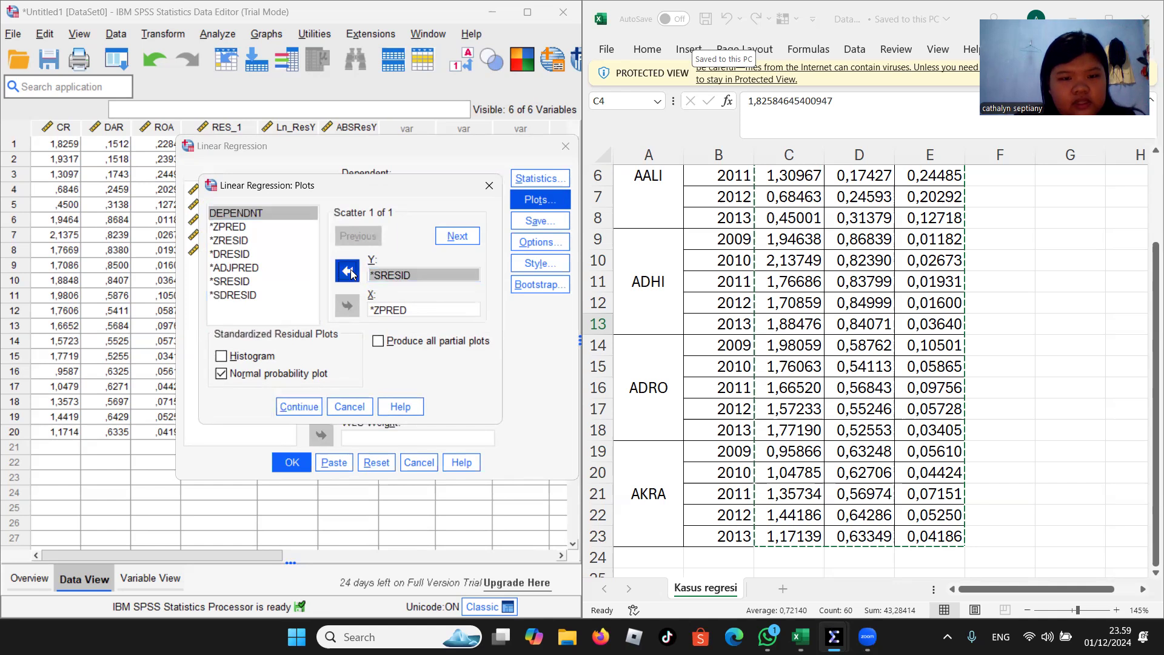
{"action": "left_click", "coordinate": [394, 312]}
{"action": "left_click", "coordinate": [348, 305]}
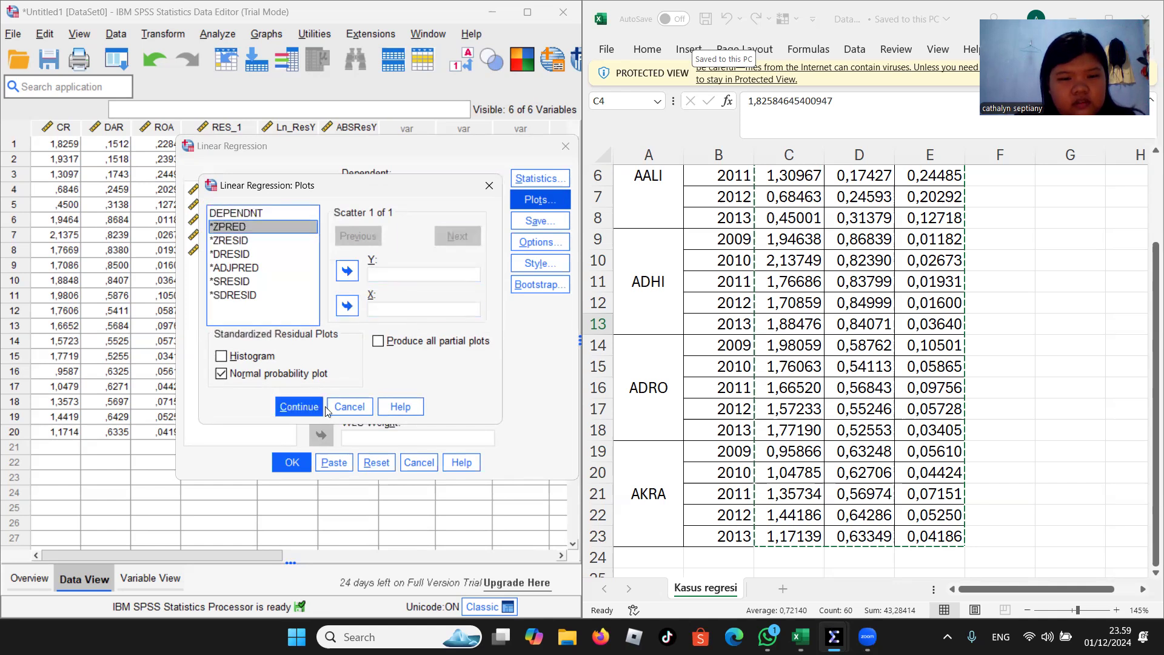
{"action": "left_click", "coordinate": [222, 374]}
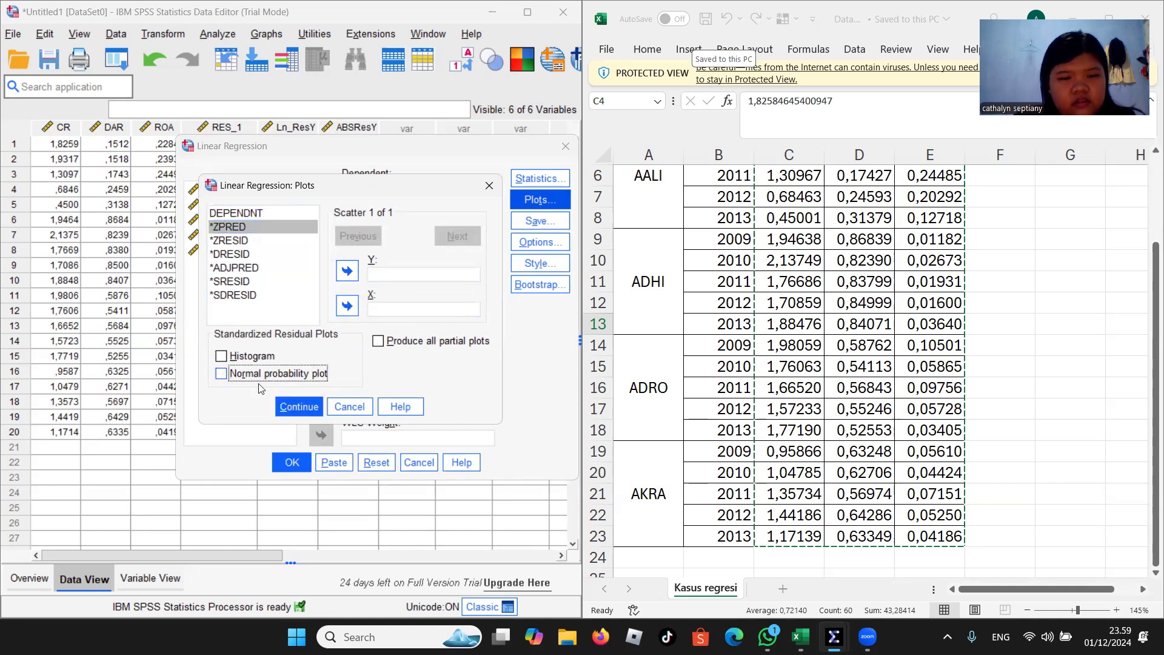
{"action": "left_click", "coordinate": [286, 406]}
- Turn off saving of unstandardized residuals and run the Ln_ResY regression
{"action": "left_click", "coordinate": [539, 221]}
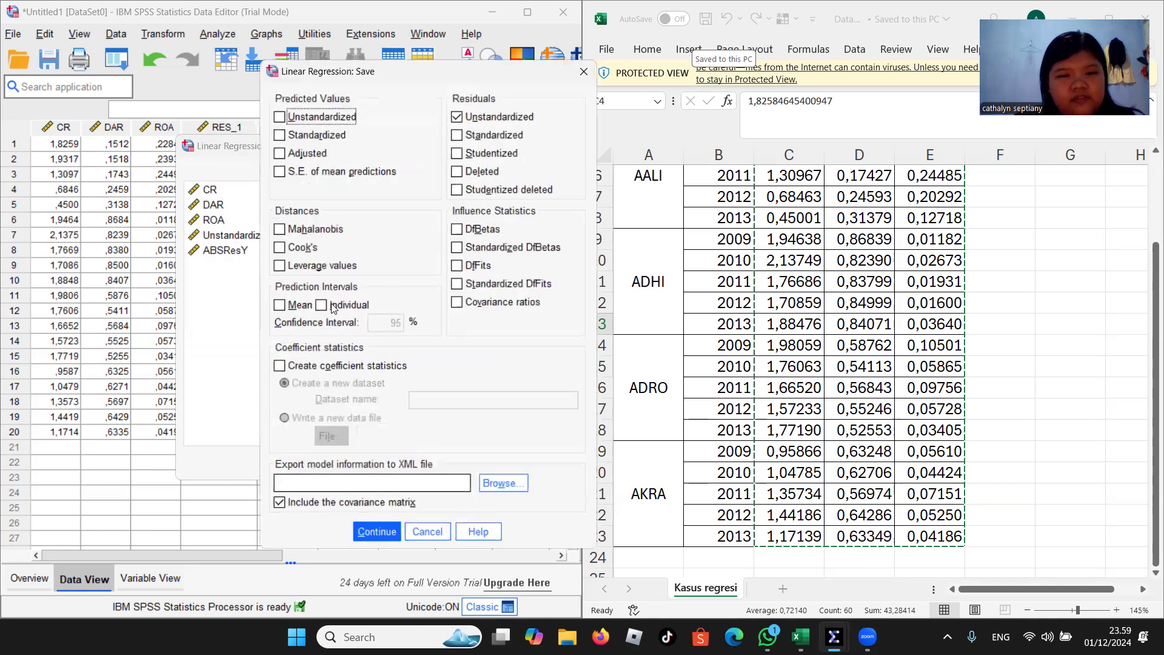
{"action": "left_click", "coordinate": [459, 118]}
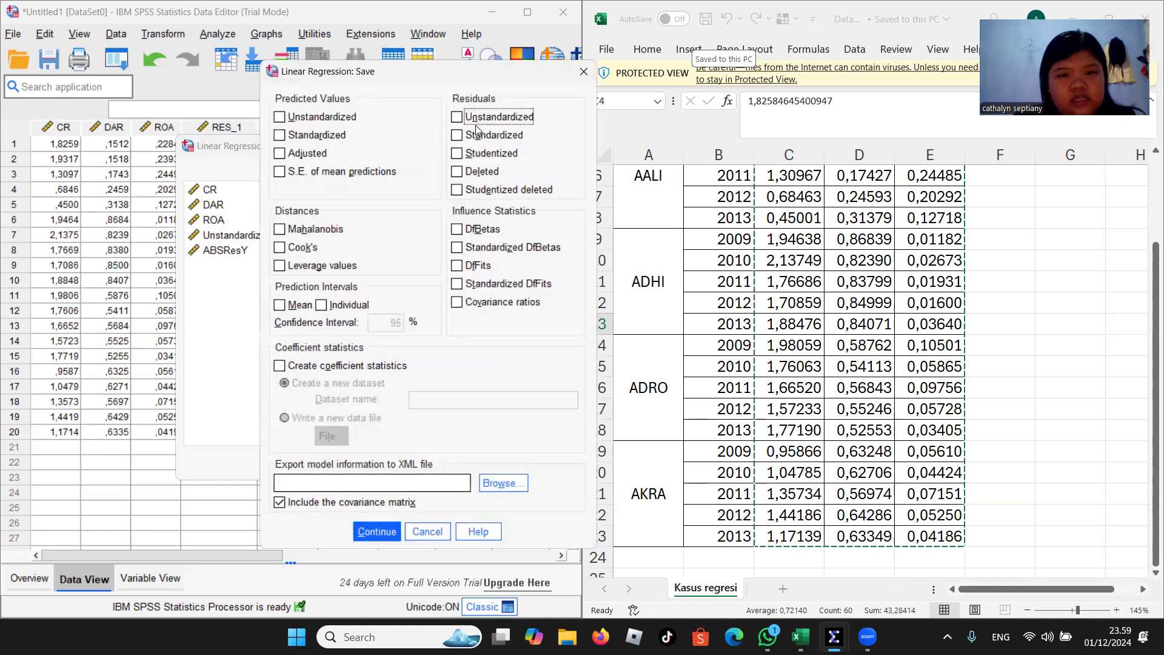
{"action": "left_click", "coordinate": [376, 532]}
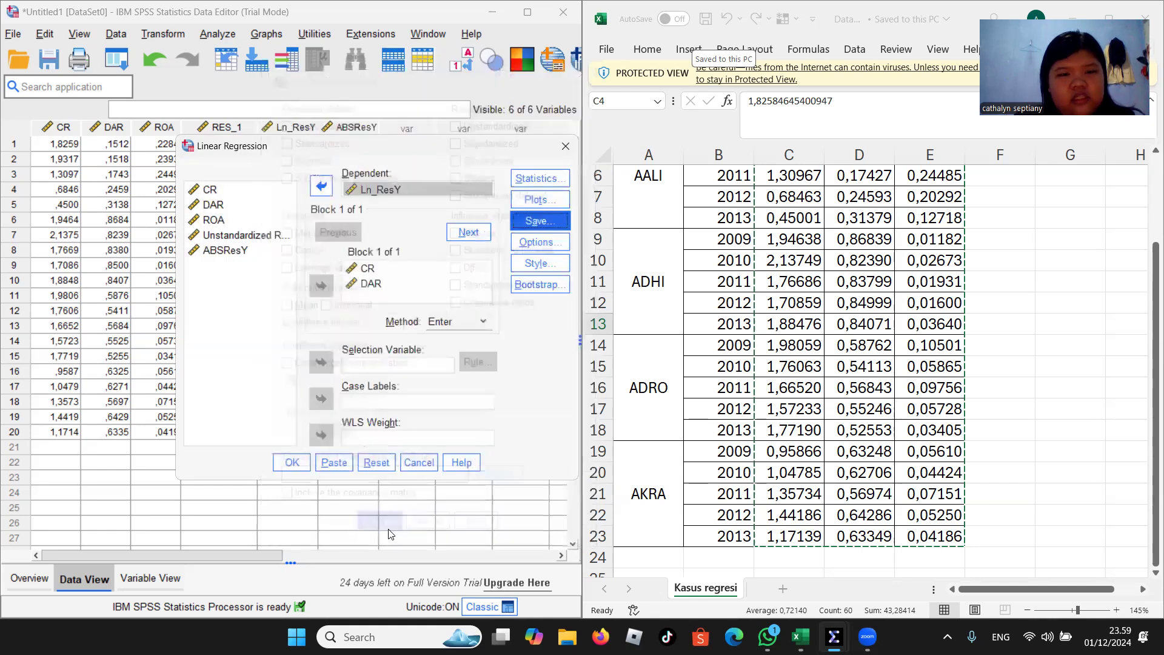
{"action": "left_click", "coordinate": [294, 463]}
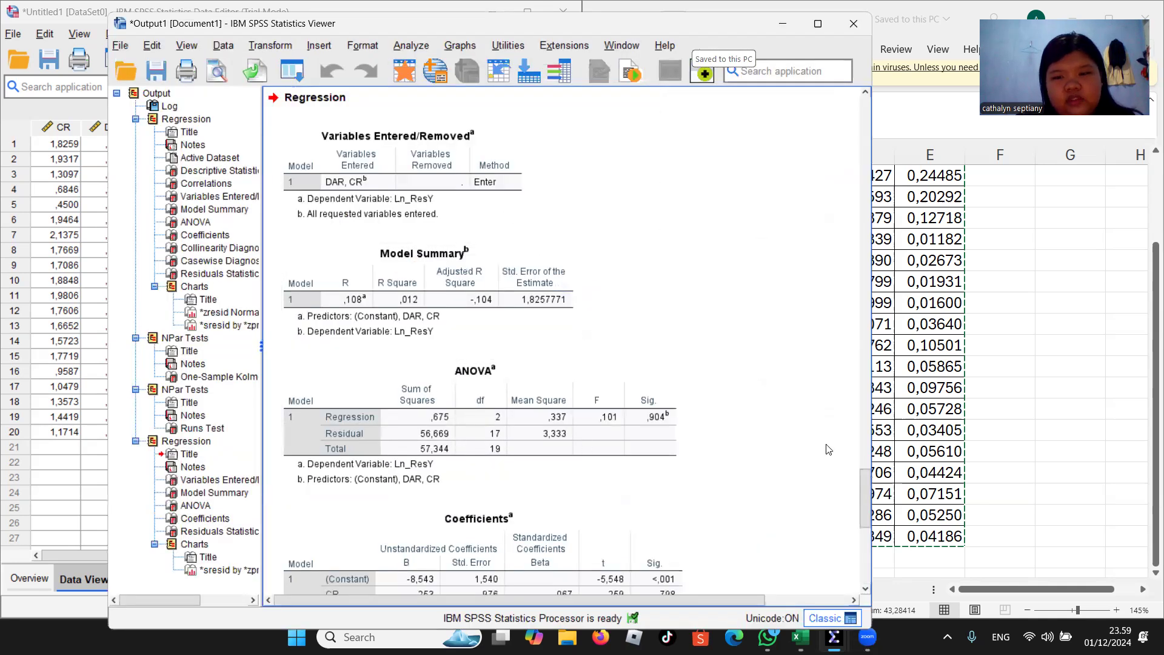
- Retitle the Ln_ResY regression output heading as "Regression Uji Park" and return to the data editor
{"action": "scroll", "coordinate": [866, 497], "scroll_direction": "up", "scroll_amount": 3}
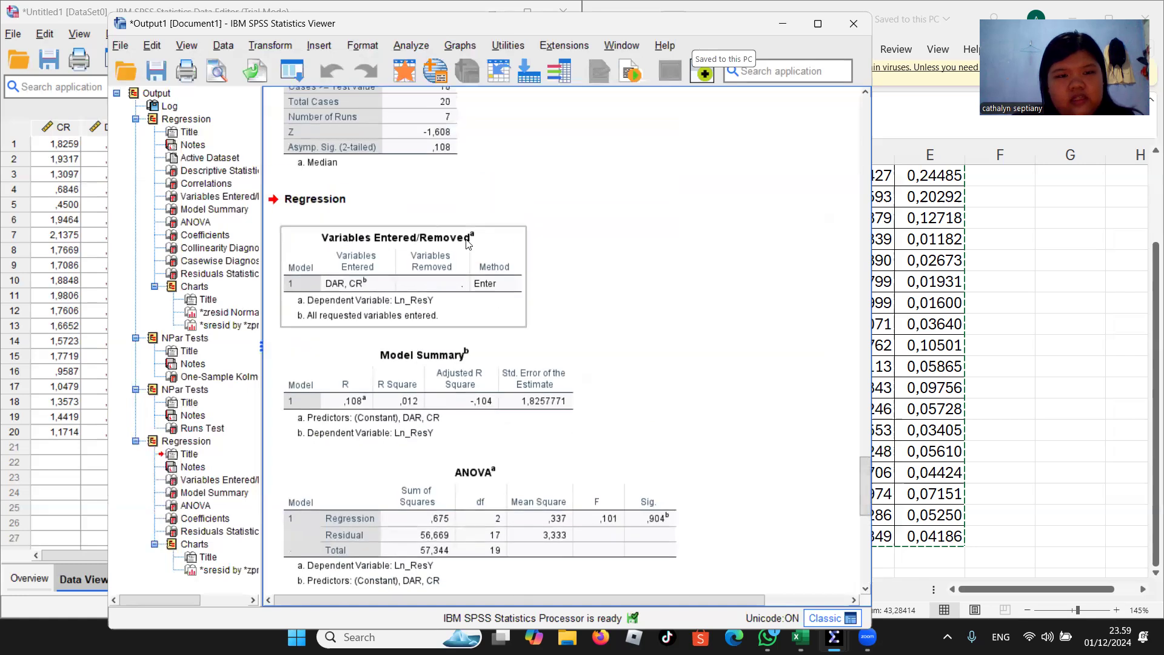
{"action": "left_click", "coordinate": [355, 201]}
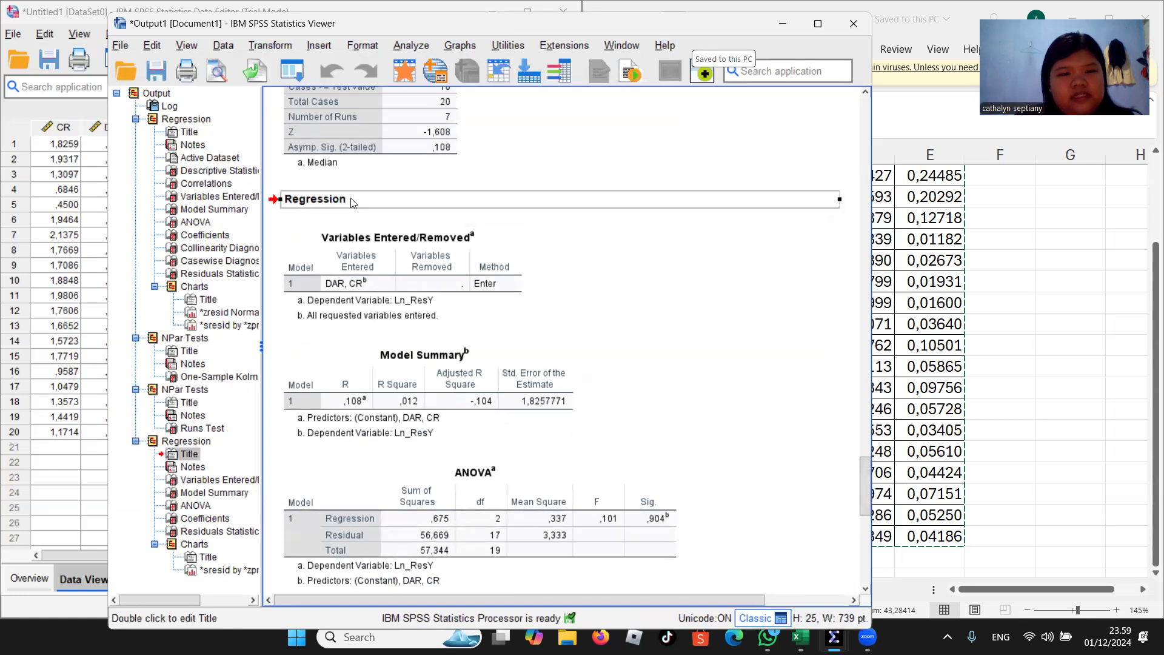
{"action": "double_click", "coordinate": [377, 196]}
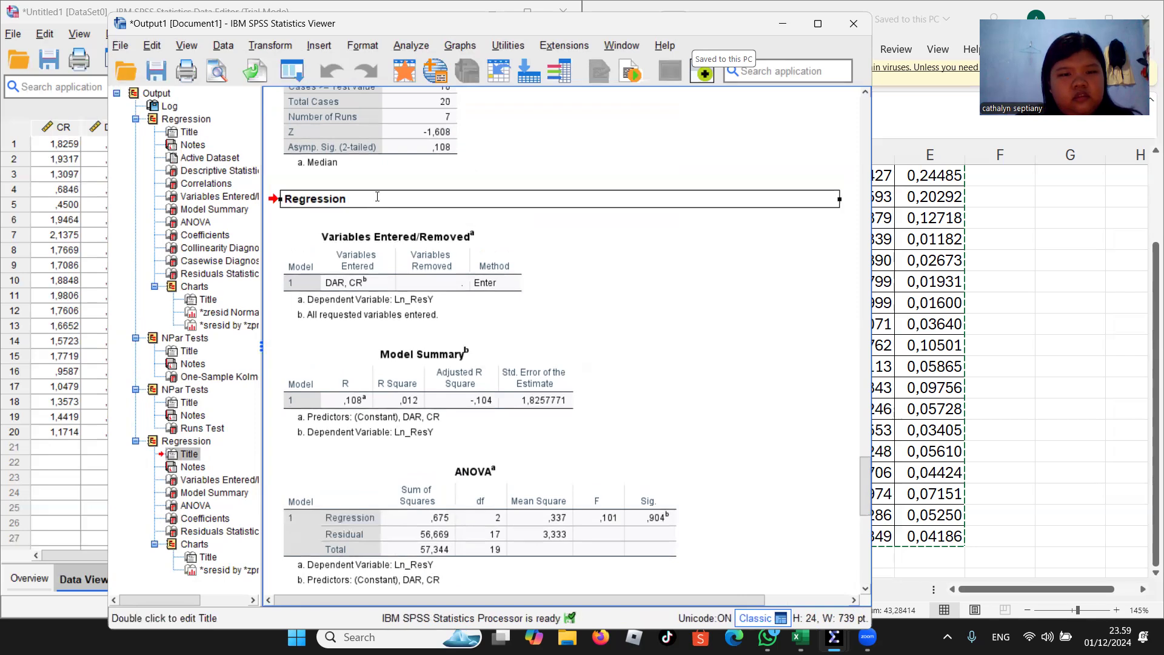
{"action": "type", "text": "Uji Par"}
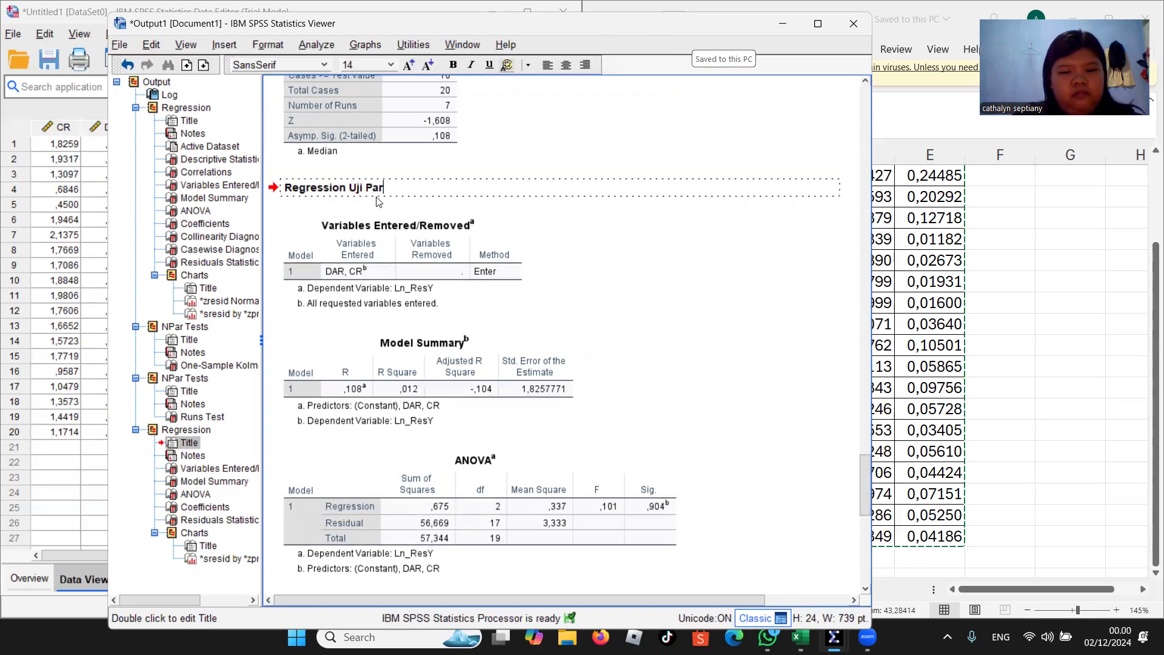
{"action": "type", "text": "k"}
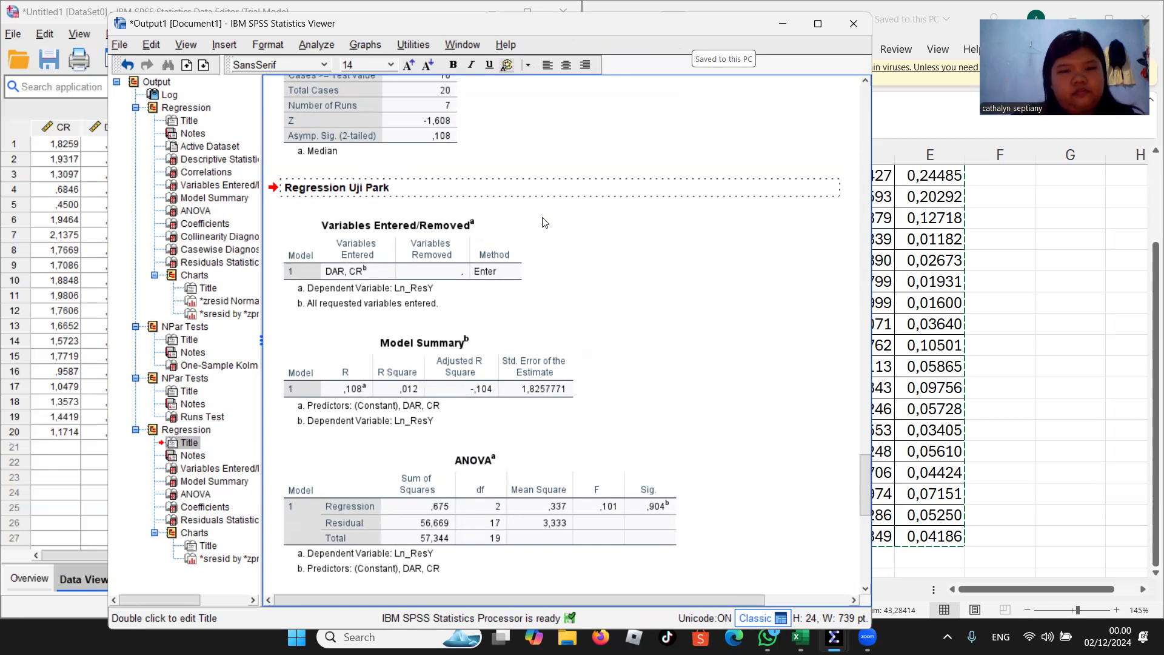
{"action": "left_click", "coordinate": [547, 216]}
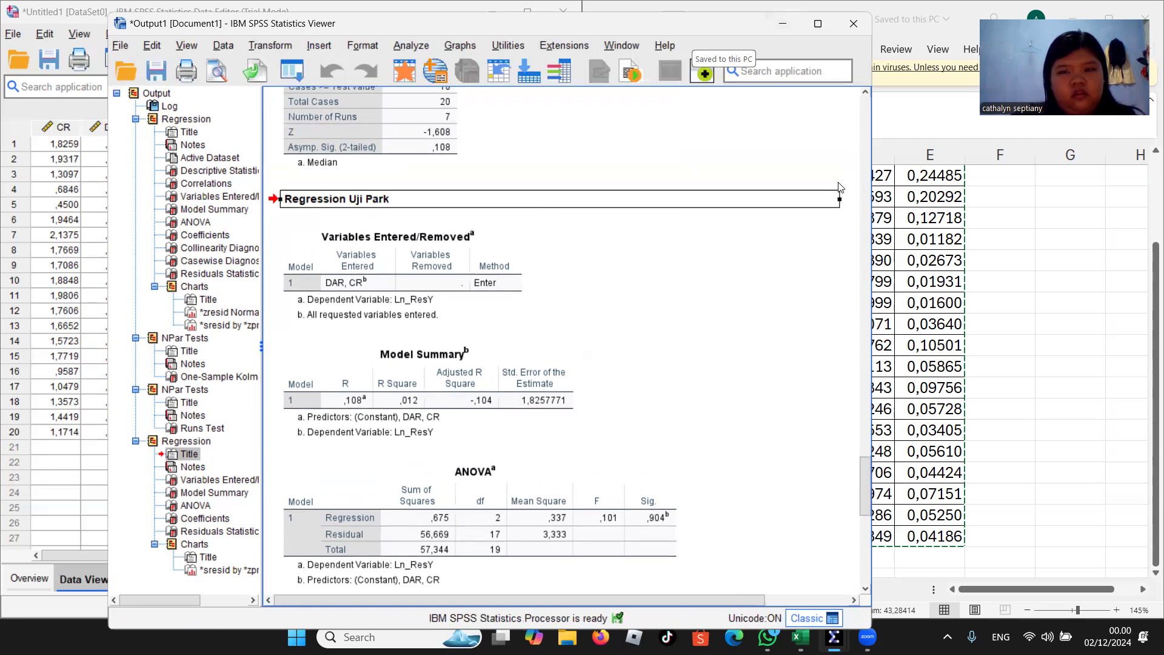
{"action": "left_click_drag", "start_coordinate": [868, 464], "coordinate": [847, 423]}
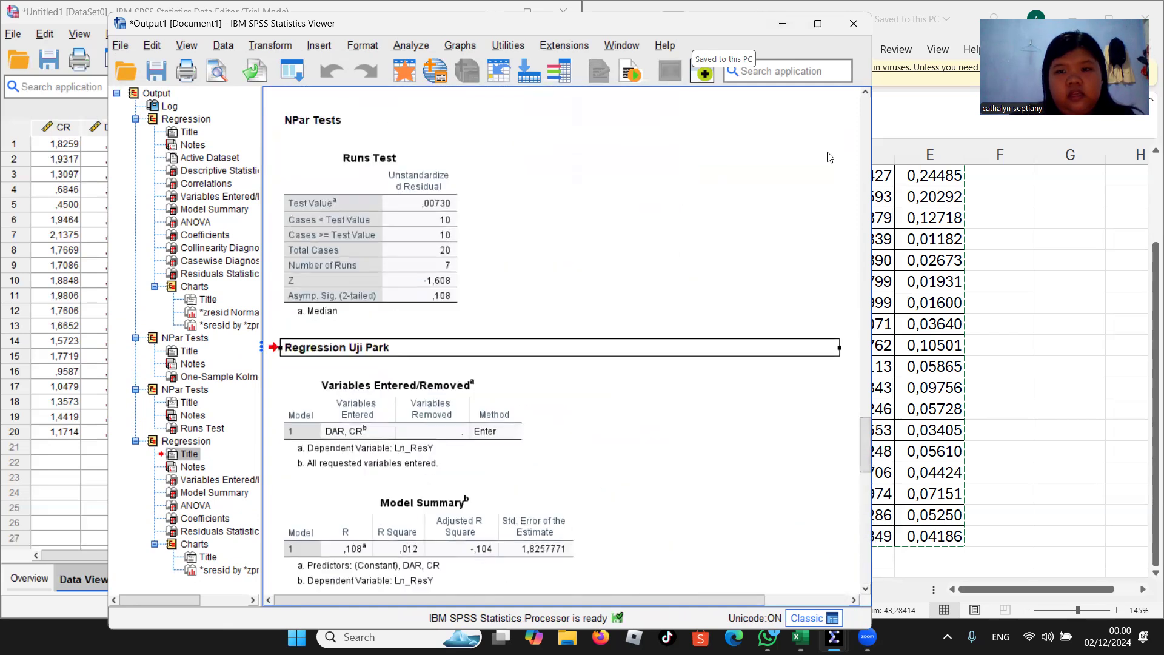
{"action": "key", "text": "super+Down"}
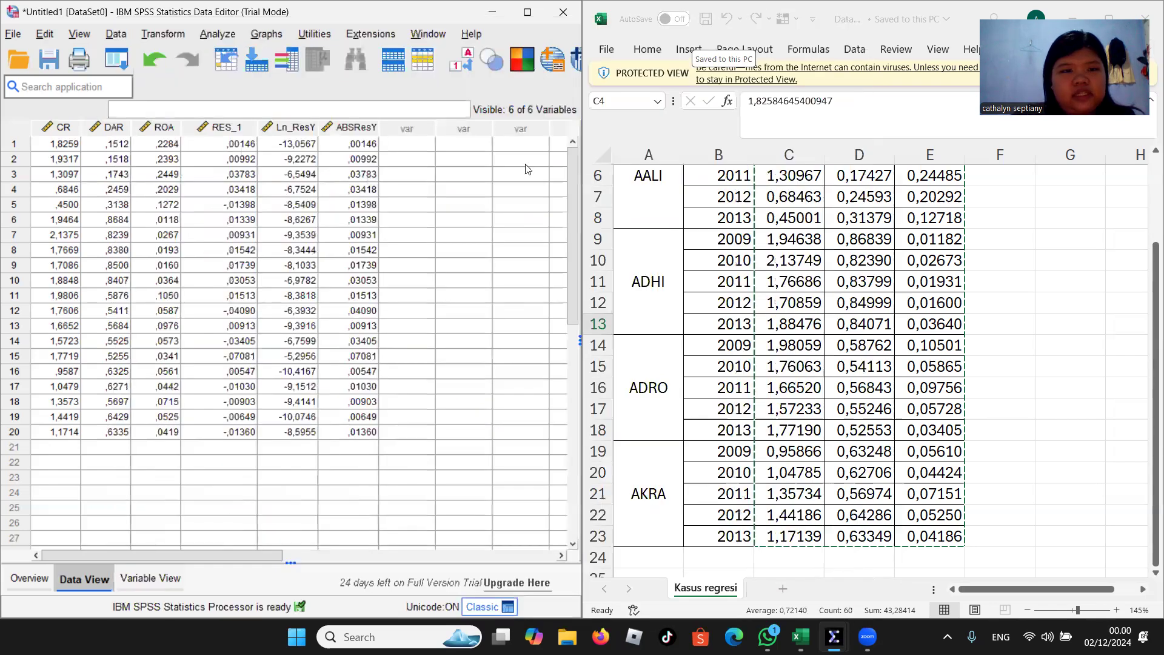
{"action": "left_click", "coordinate": [212, 36]}
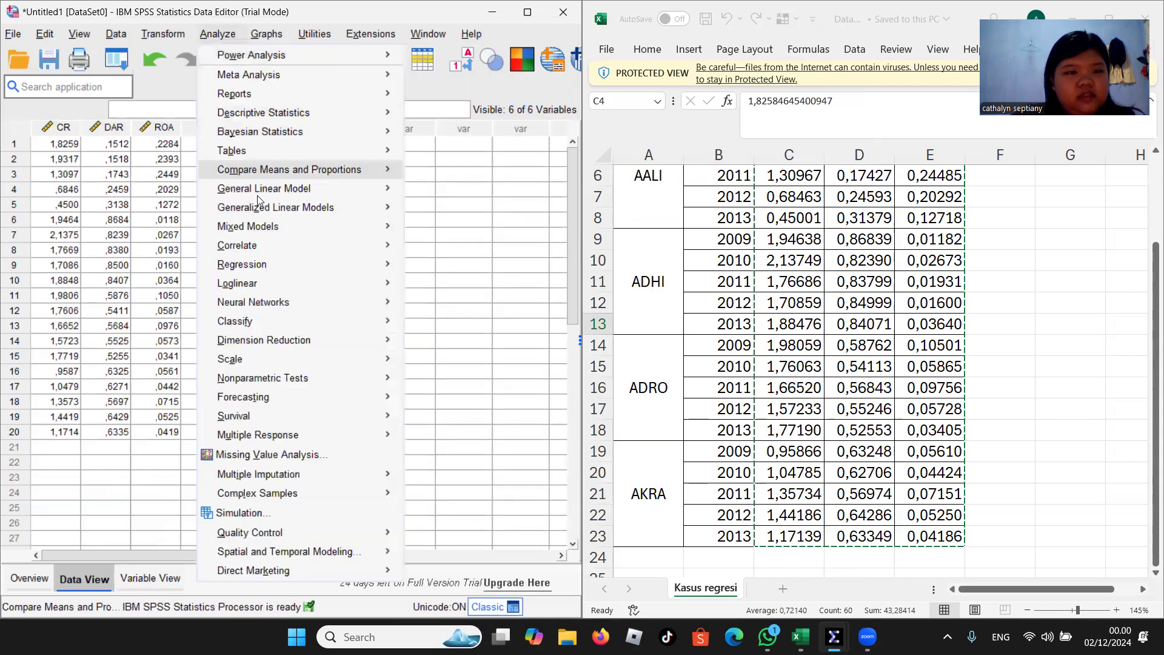
{"action": "mouse_move", "coordinate": [290, 264]}
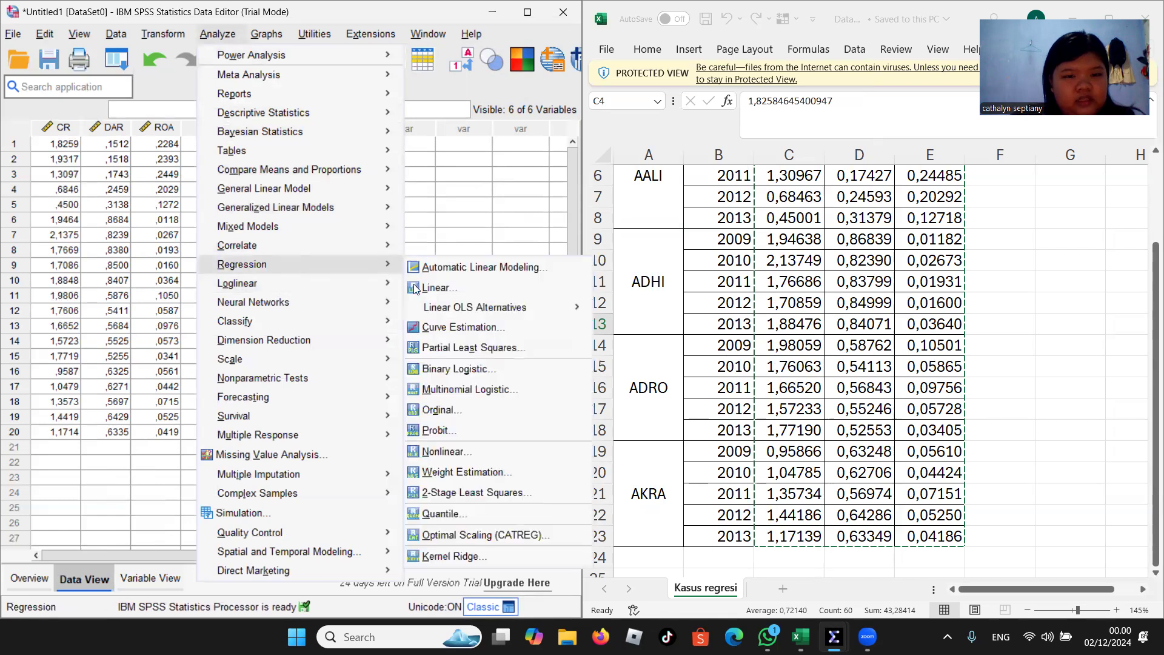
{"action": "left_click", "coordinate": [433, 272]}
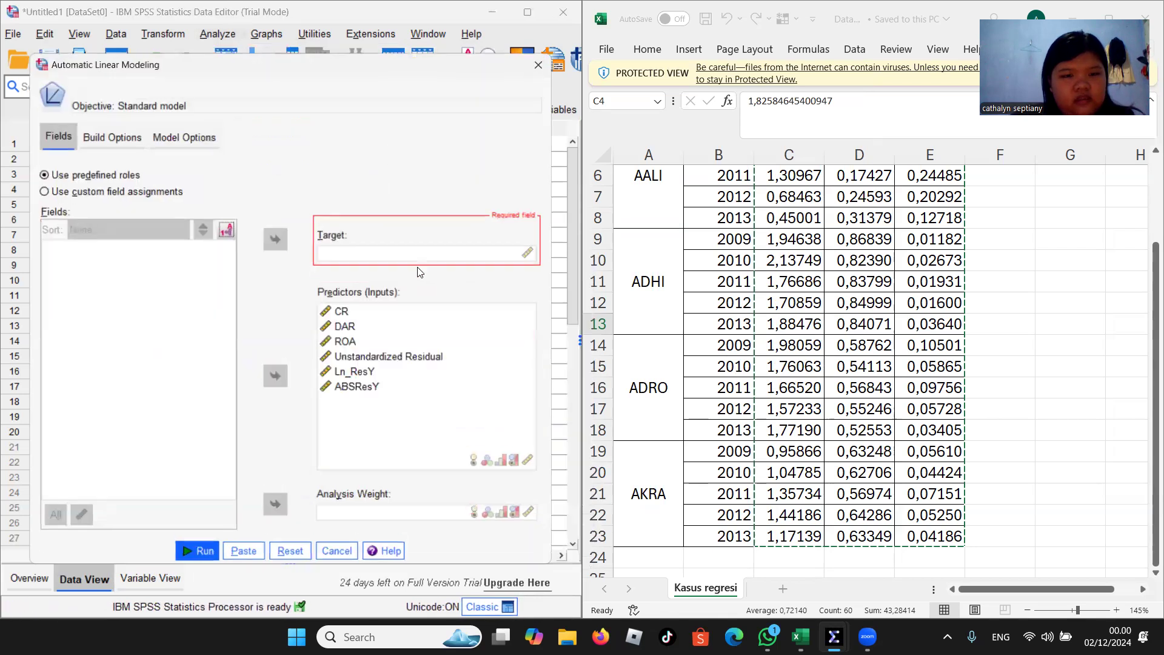
{"action": "key", "text": "Escape"}
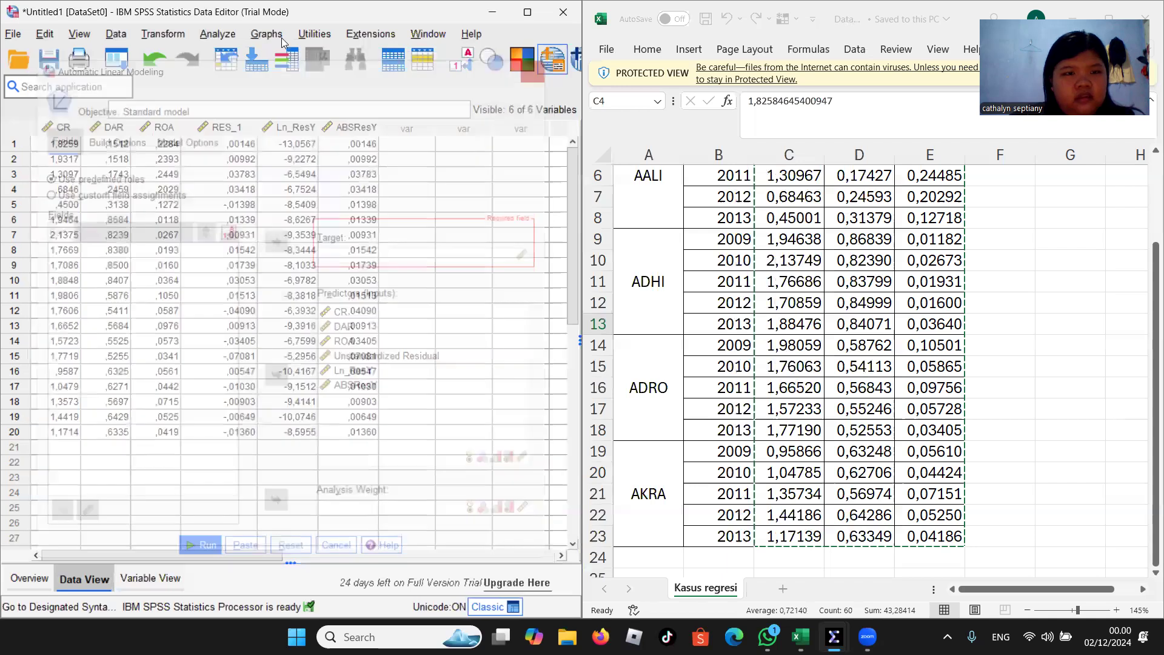
- Run a linear regression with ABSResY replacing Ln_ResY as the dependent variable, keeping CR and DAR as predictors
{"action": "left_click", "coordinate": [217, 34]}
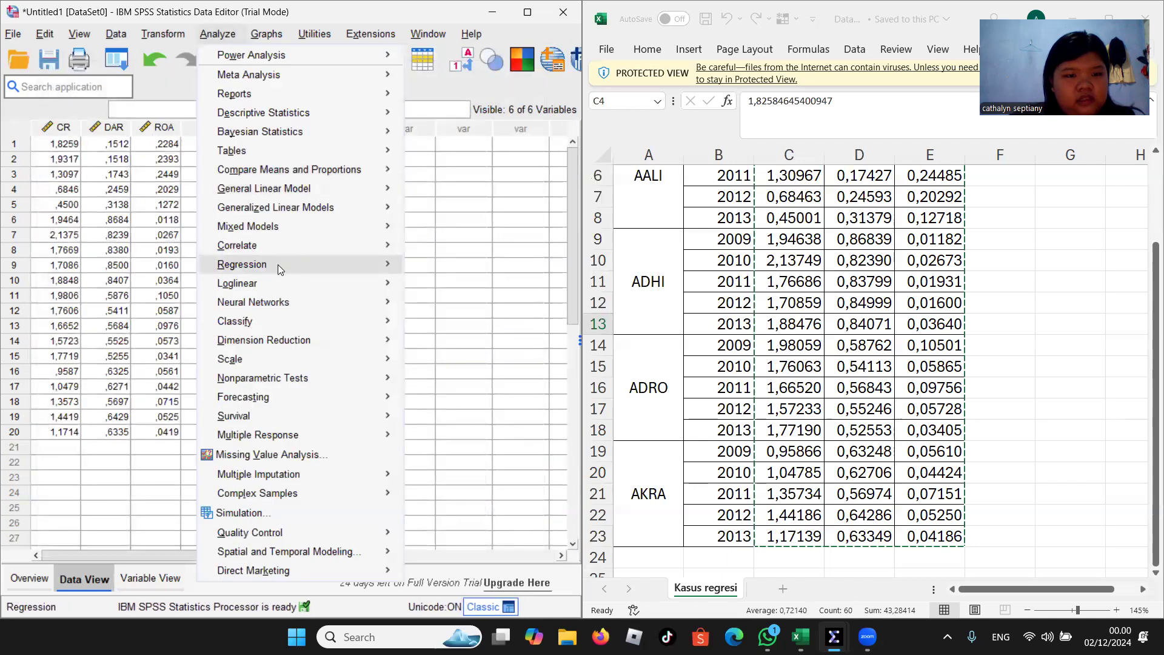
{"action": "mouse_move", "coordinate": [278, 264]}
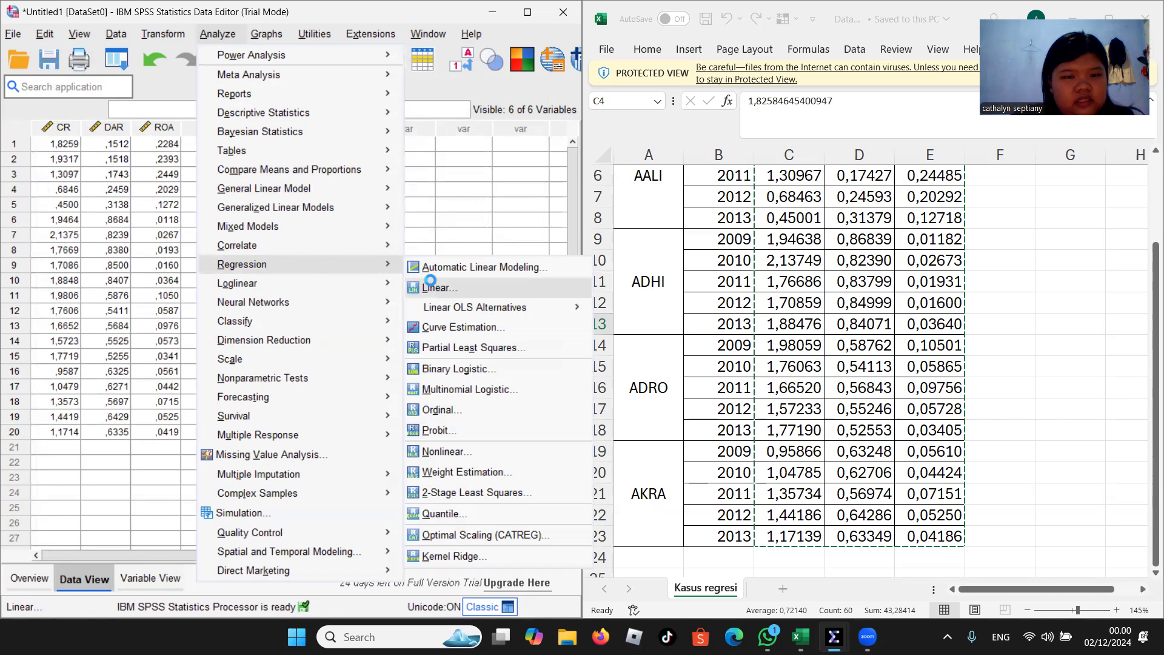
{"action": "left_click", "coordinate": [432, 286]}
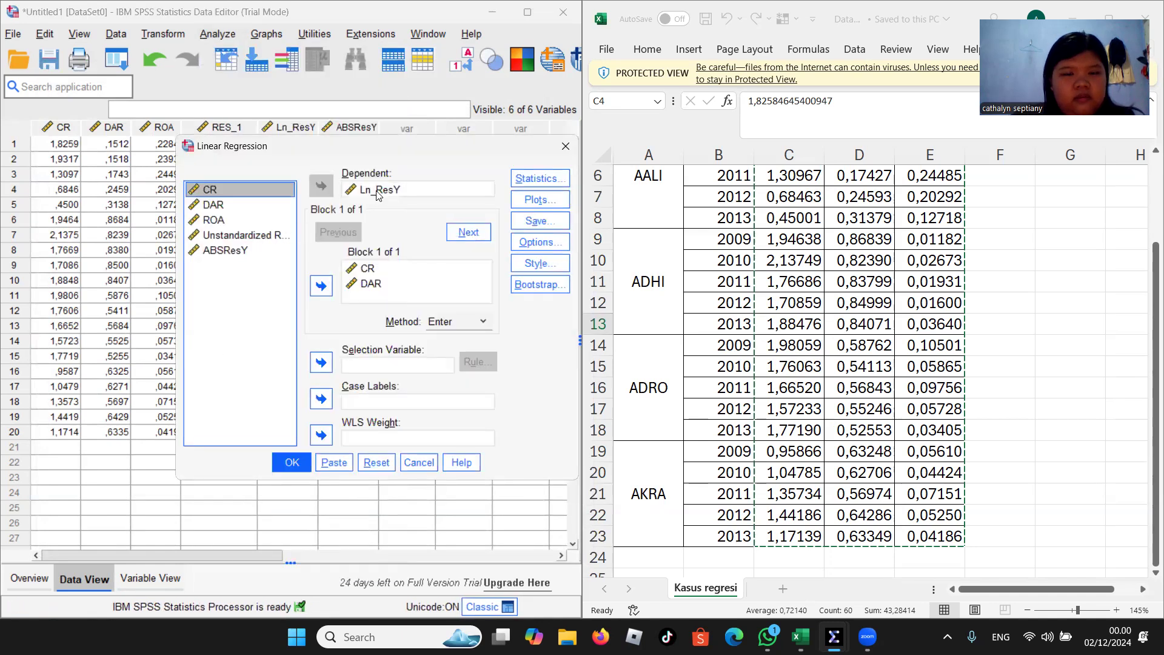
{"action": "left_click", "coordinate": [377, 192]}
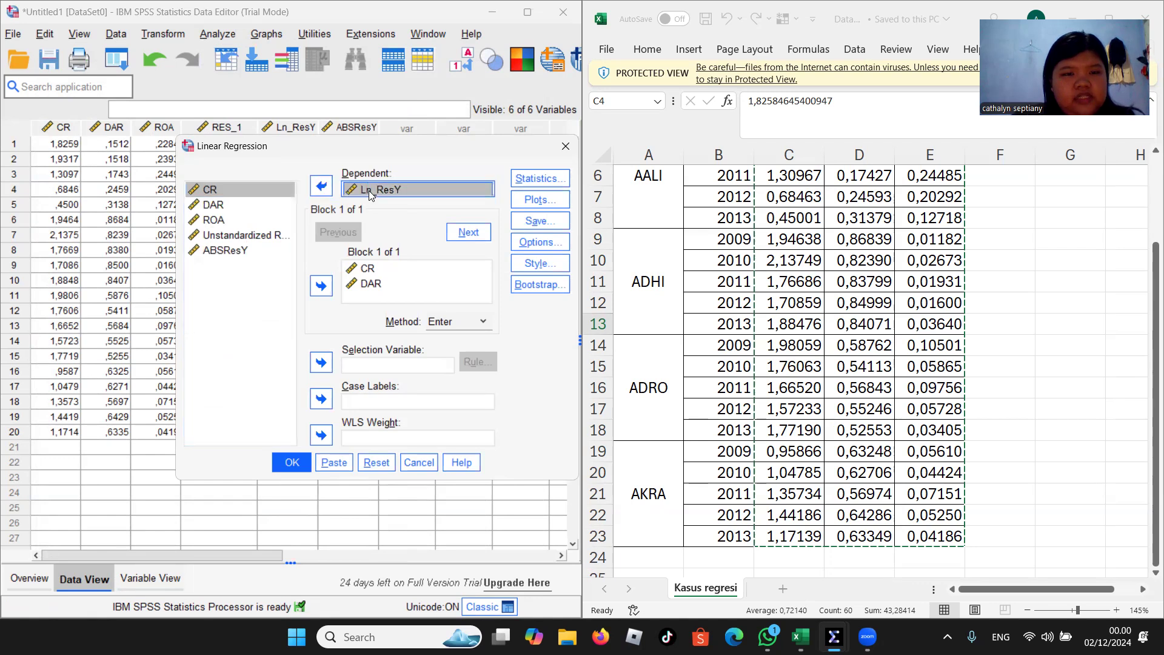
{"action": "left_click", "coordinate": [322, 185]}
{"action": "left_click", "coordinate": [237, 267]}
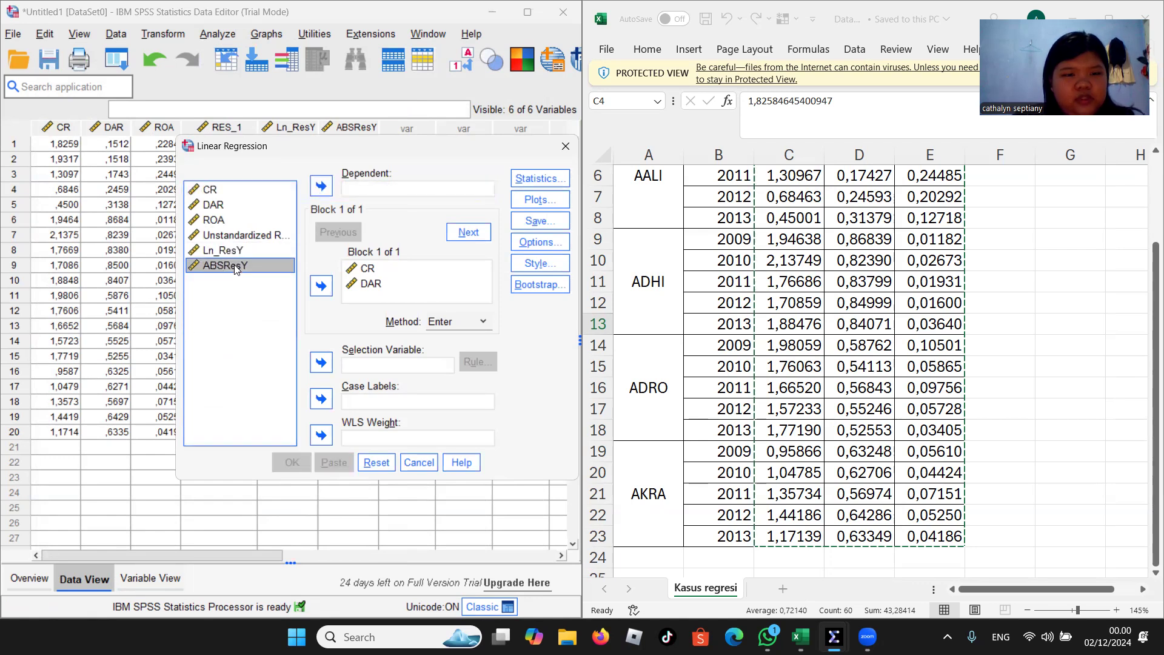
{"action": "left_click", "coordinate": [322, 186]}
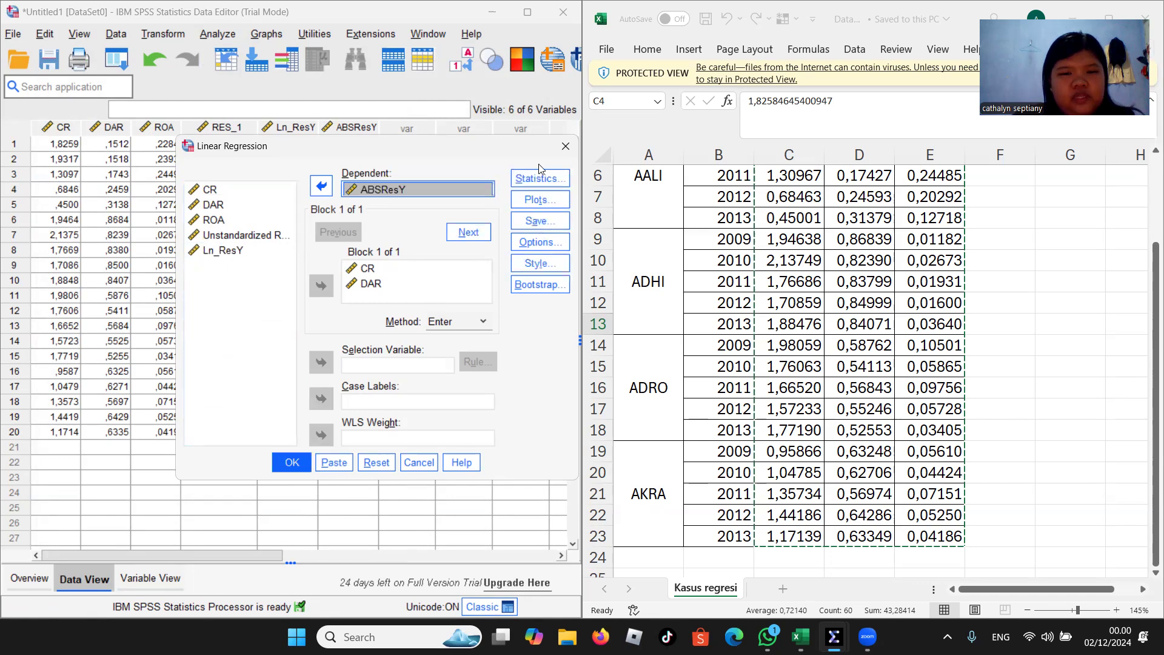
{"action": "left_click", "coordinate": [292, 463]}
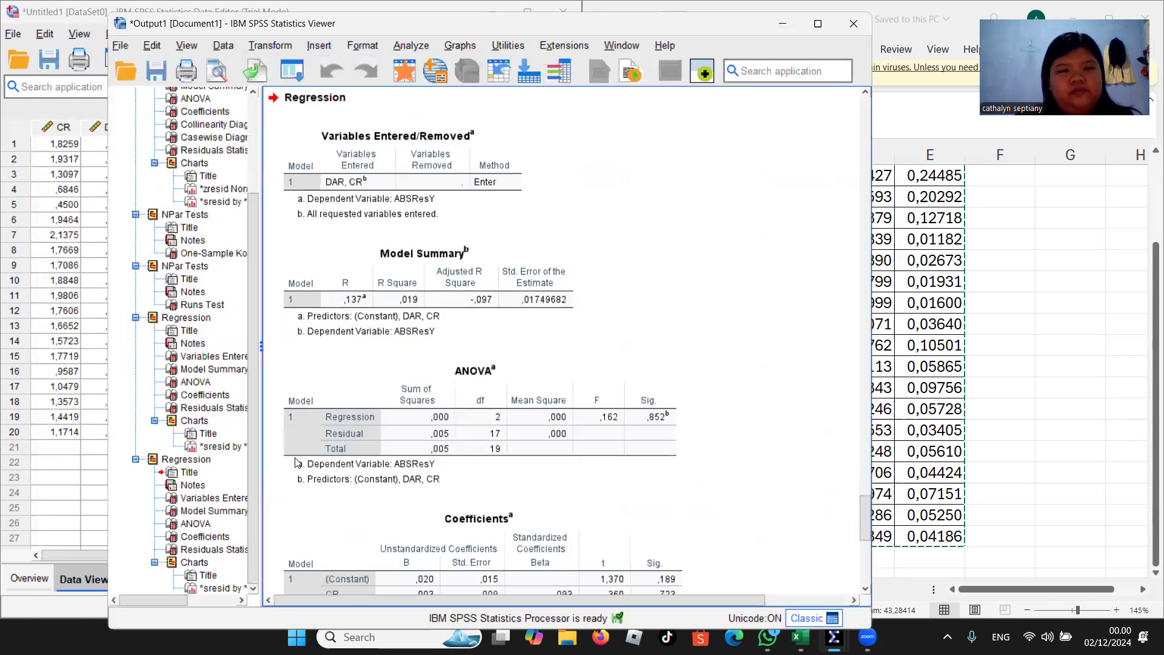
- Retitle the ABSResY regression output heading as "Regression Uji Glejser"
{"action": "mouse_move", "coordinate": [866, 517]}
{"action": "left_mouse_down"}
{"action": "mouse_move", "coordinate": [865, 587]}
{"action": "mouse_move", "coordinate": [847, 474]}
{"action": "left_mouse_up"}
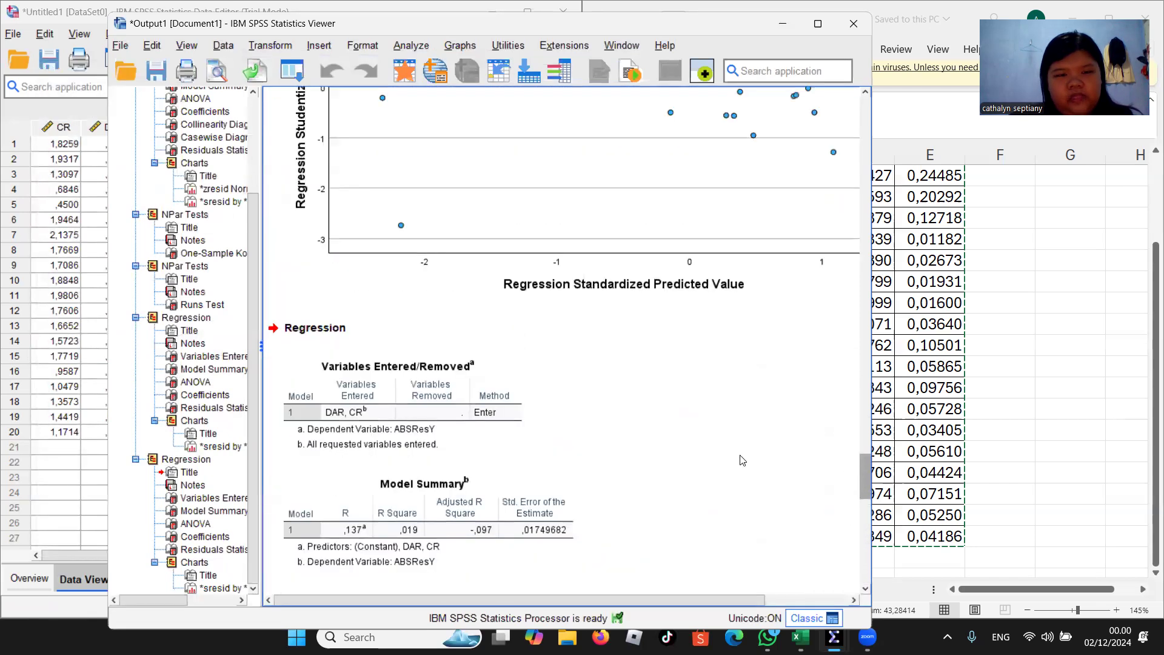
{"action": "left_click", "coordinate": [317, 331]}
{"action": "double_click", "coordinate": [364, 325]}
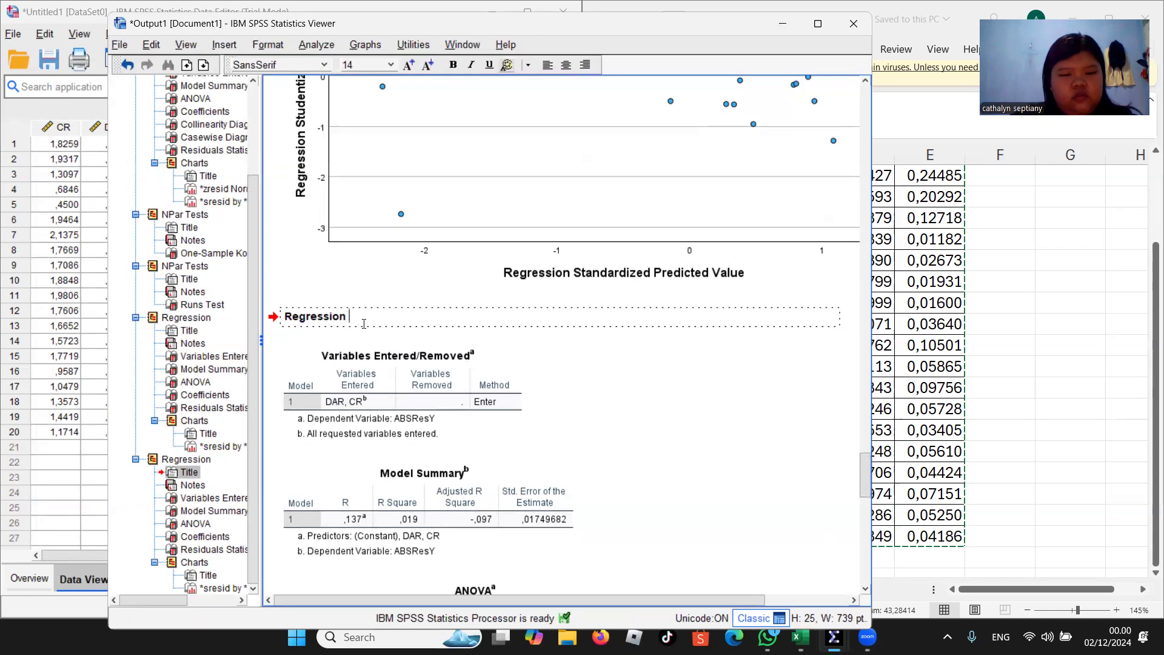
{"action": "type", "text": "Uji Glejser"}
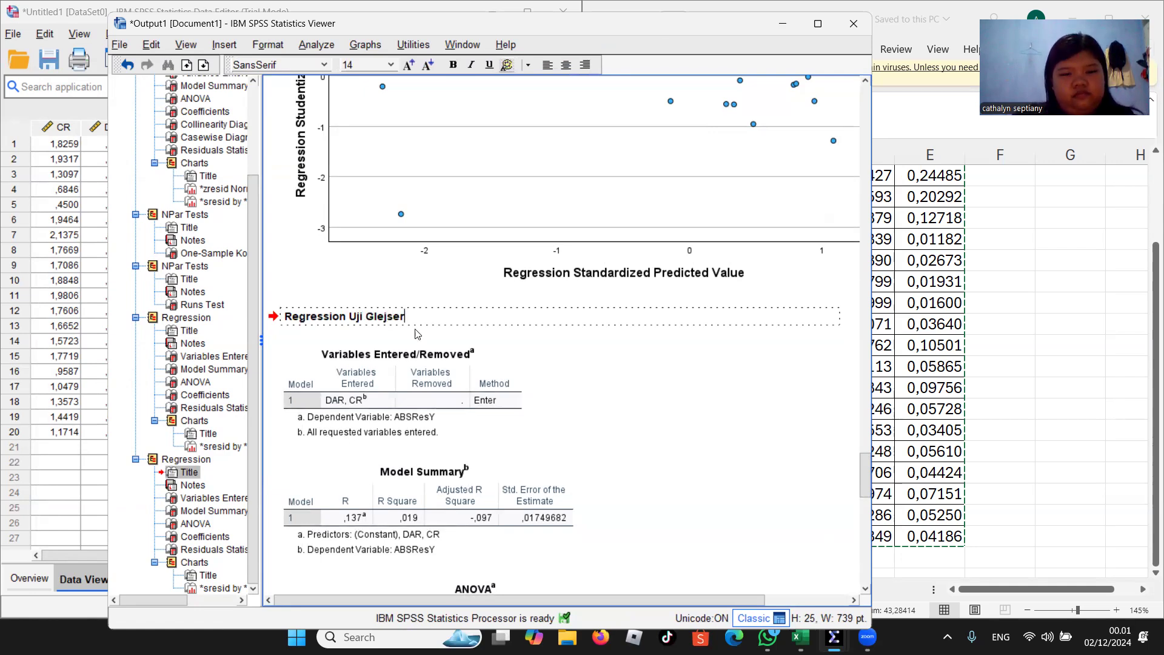
{"action": "left_click", "coordinate": [507, 338]}
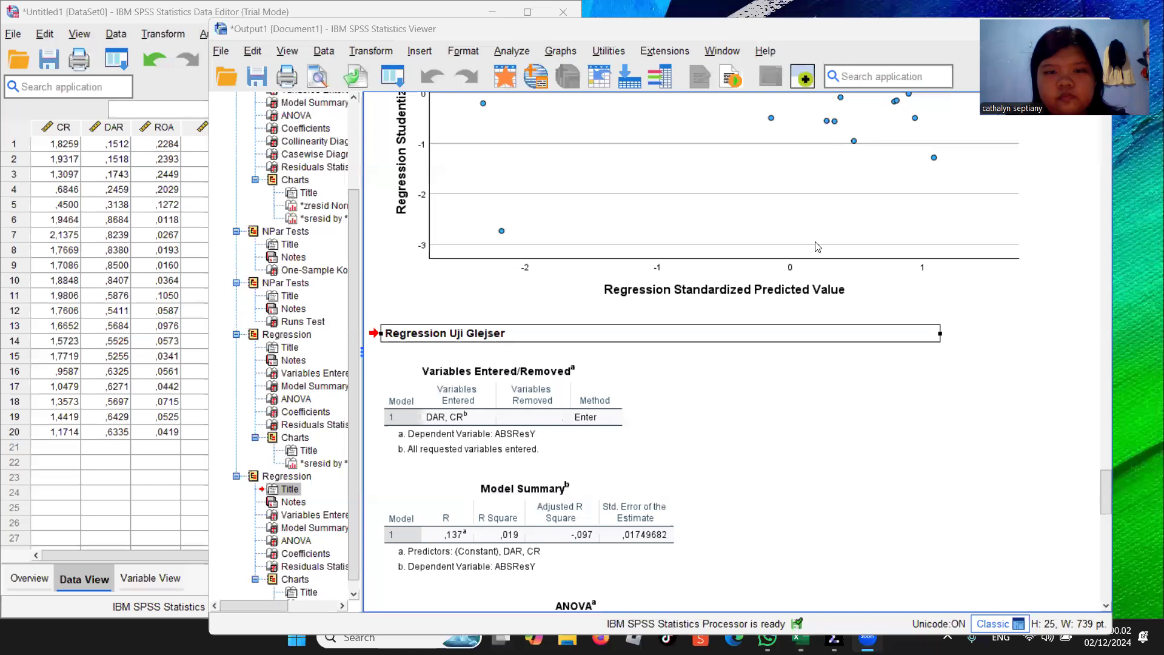
- Start exporting the output and create a folder named "statistik bisnis" in Documents as its destination
{"action": "left_click_drag", "start_coordinate": [1104, 495], "coordinate": [1095, 634]}
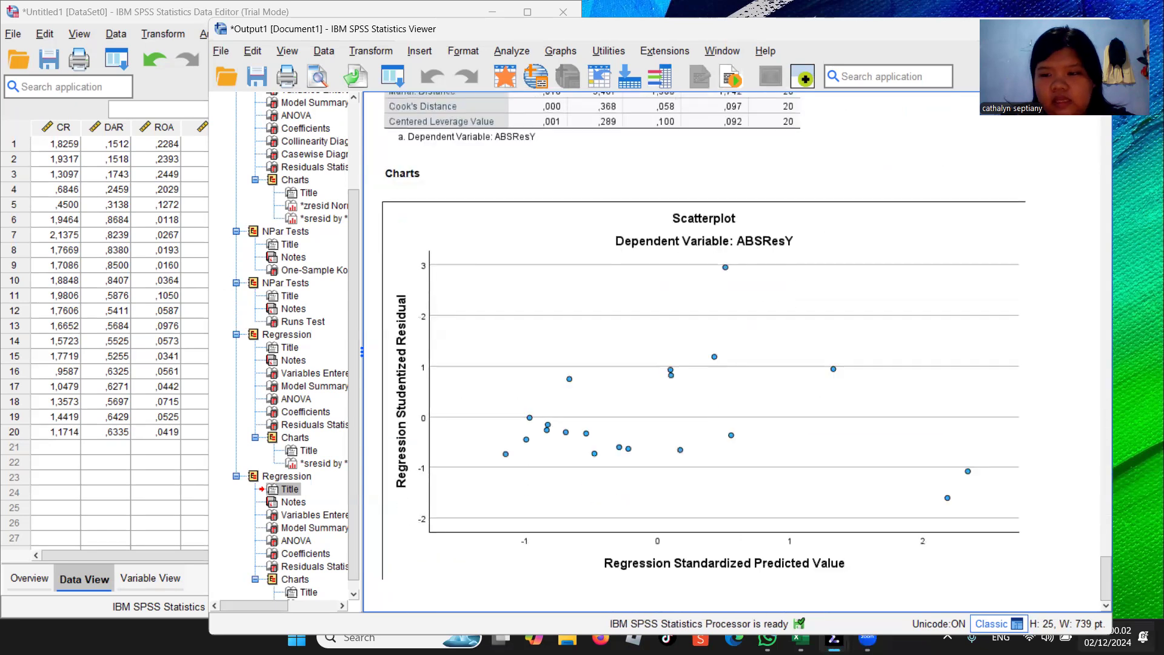
{"action": "left_click_drag", "start_coordinate": [1104, 567], "coordinate": [1104, 518]}
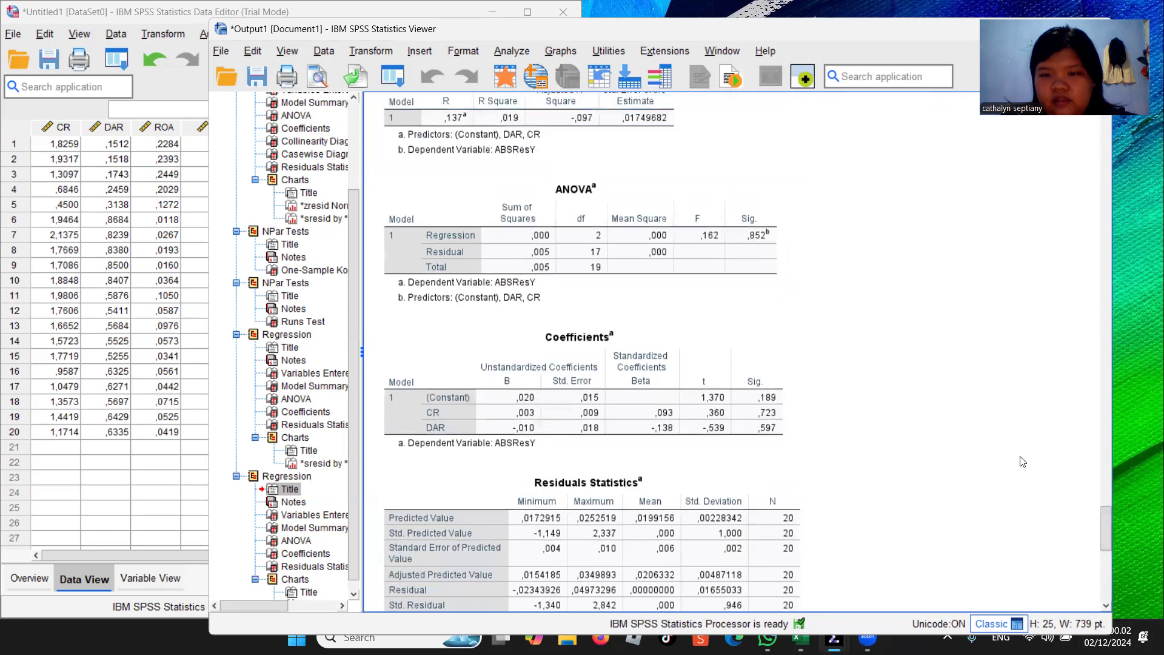
{"action": "right_click", "coordinate": [1021, 457]}
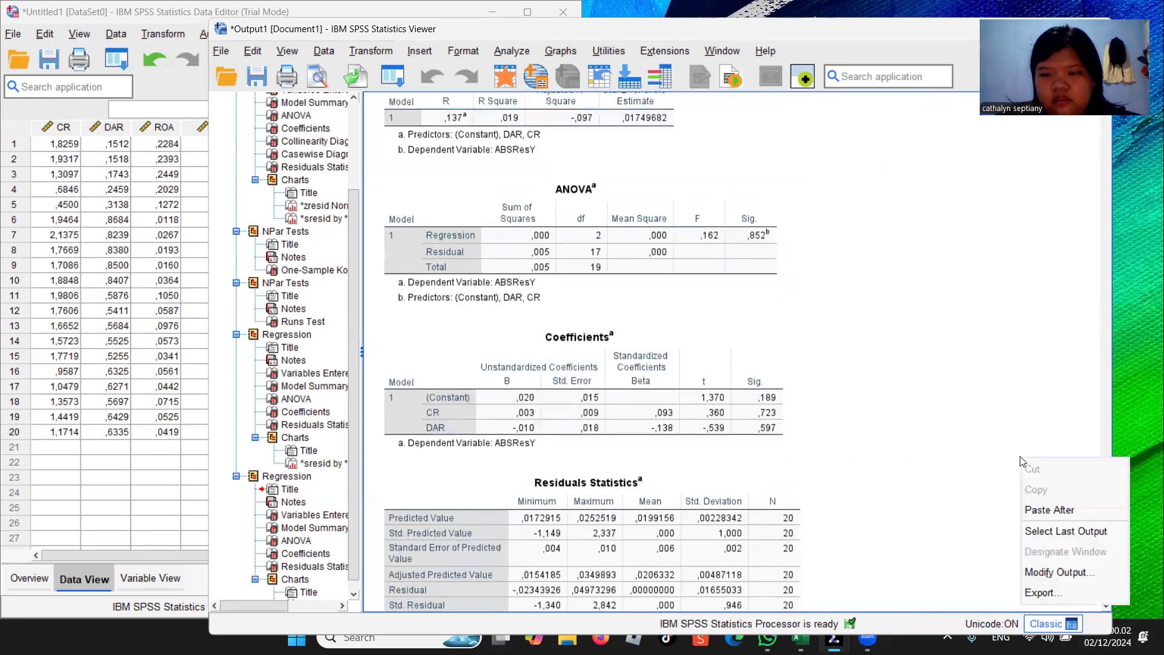
{"action": "left_click", "coordinate": [1036, 593]}
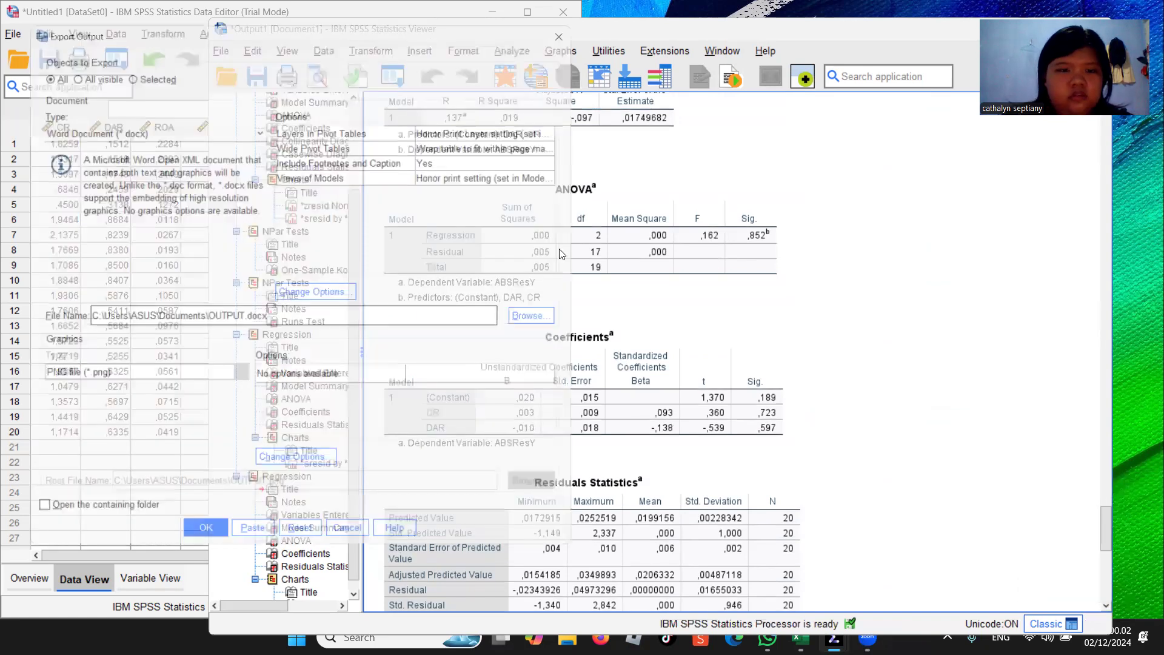
{"action": "left_click", "coordinate": [551, 322]}
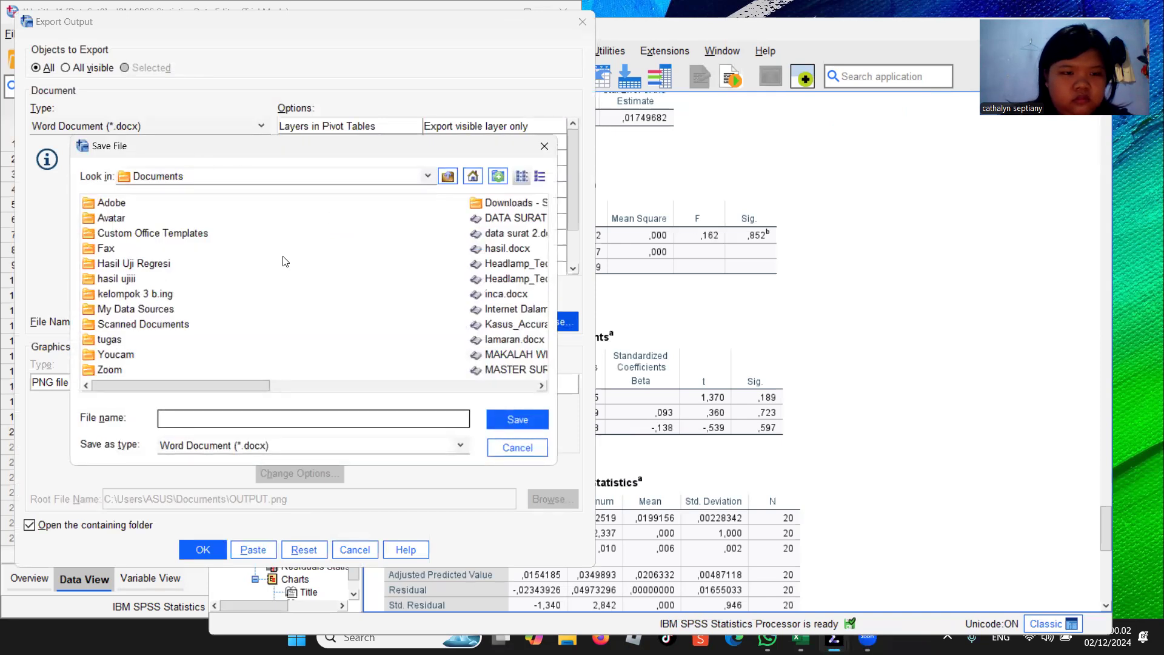
{"action": "right_click", "coordinate": [322, 219]}
{"action": "left_click", "coordinate": [354, 263]}
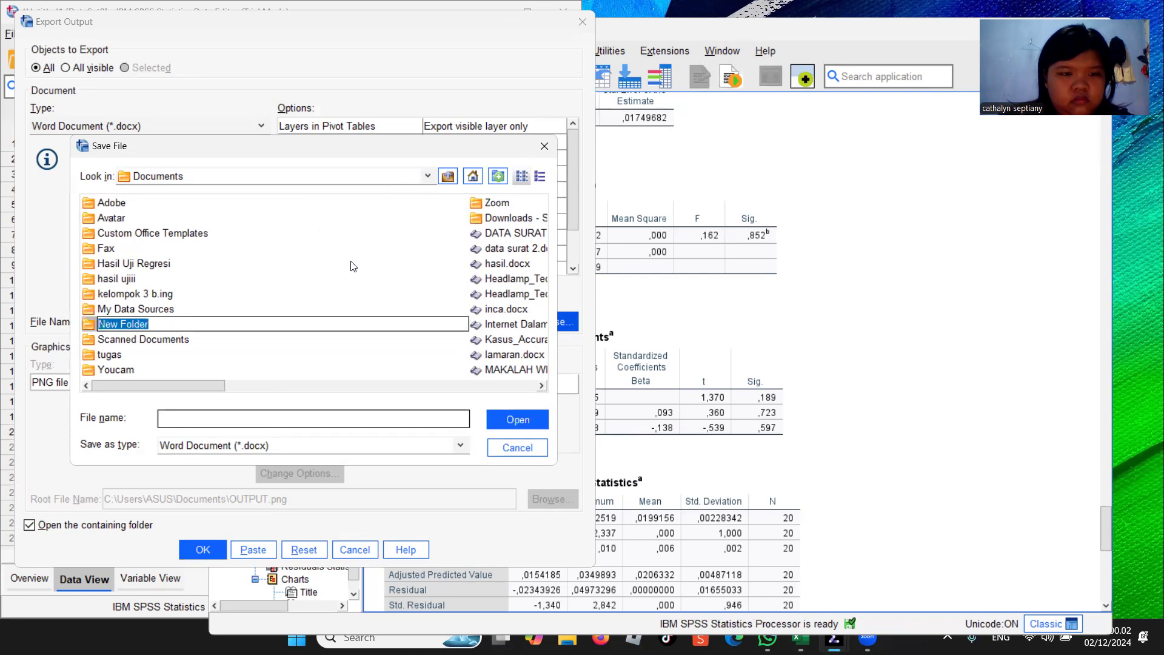
{"action": "type", "text": "statistik bisnis"}
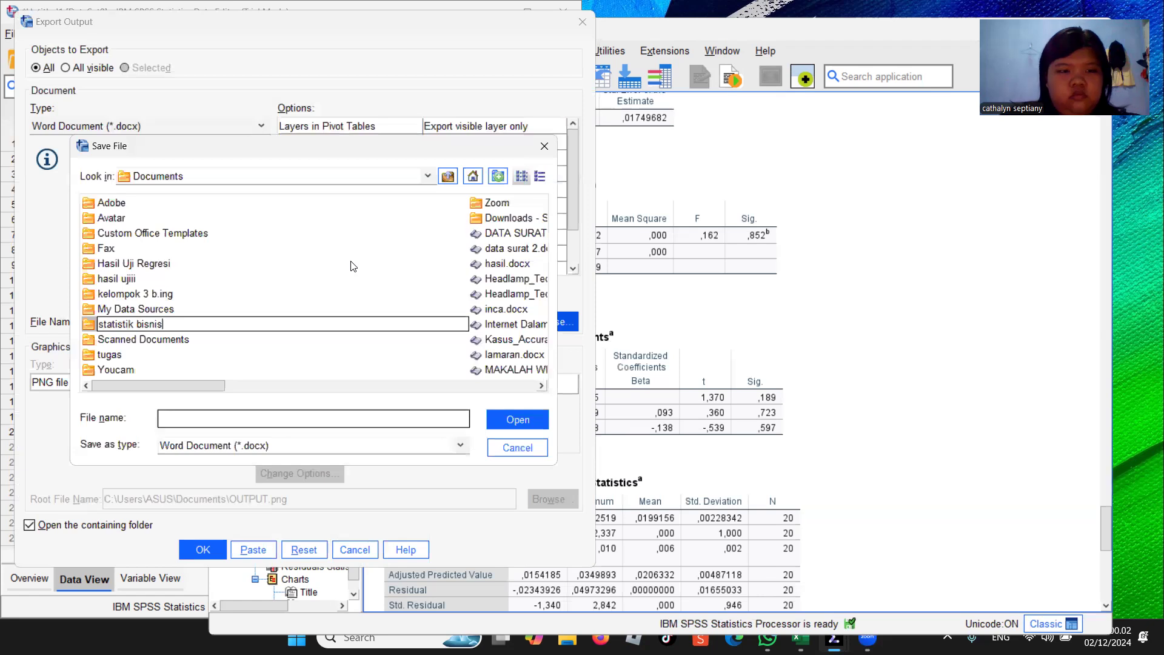
{"action": "key", "text": "Return"}
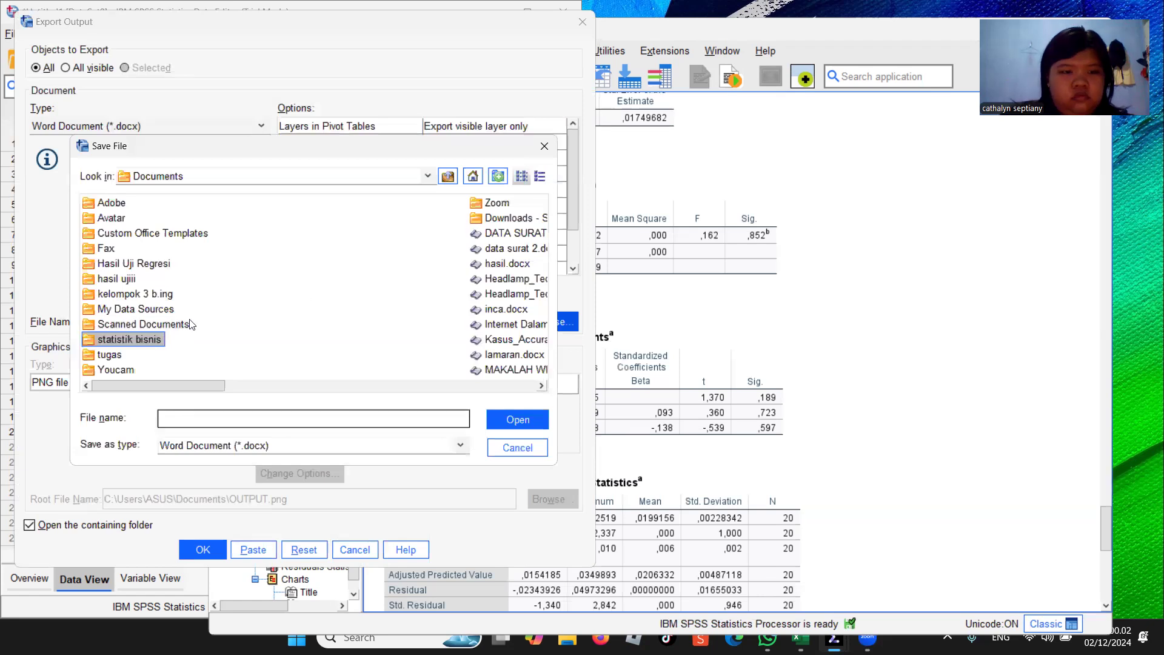
- Export all output as the Word document "Hasil Uji Regresi Linier Berganda" in the statistik bisnis folder
{"action": "double_click", "coordinate": [144, 339]}
{"action": "left_click", "coordinate": [193, 419]}
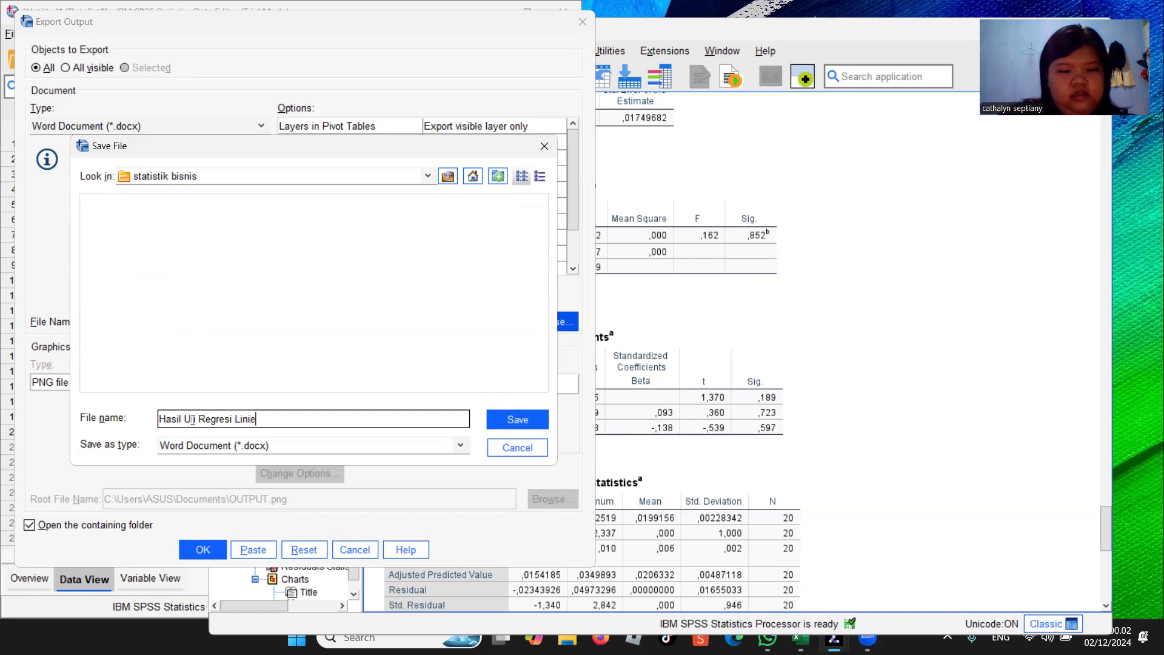
{"action": "type", "text": "Berganda"}
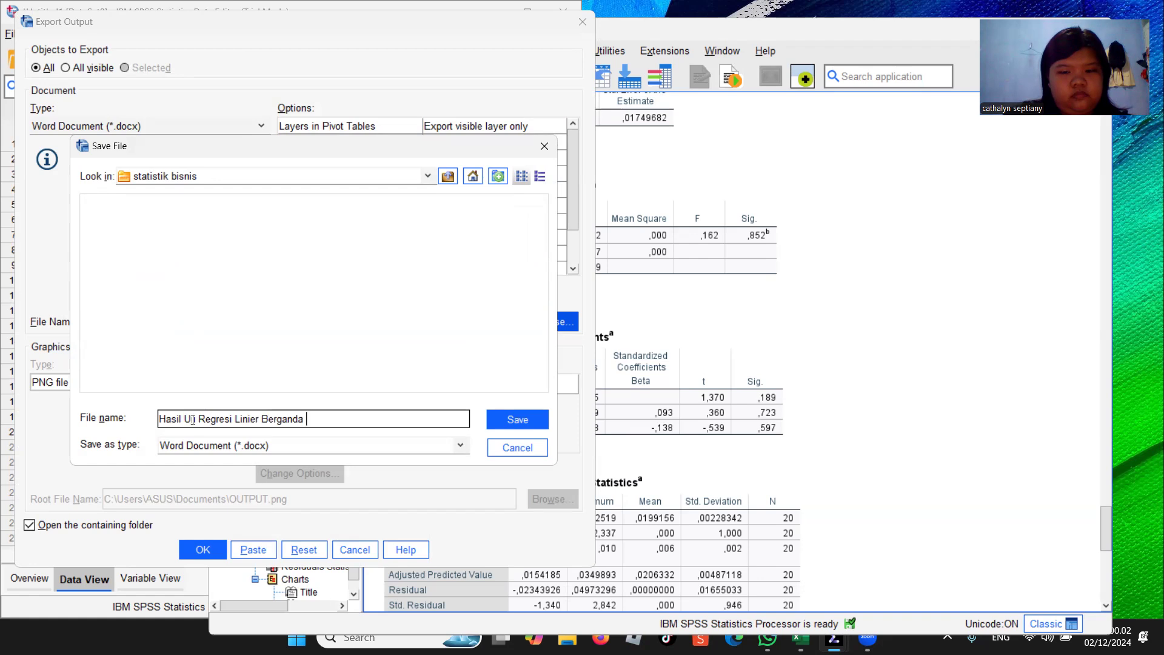
{"action": "key", "text": "Return"}
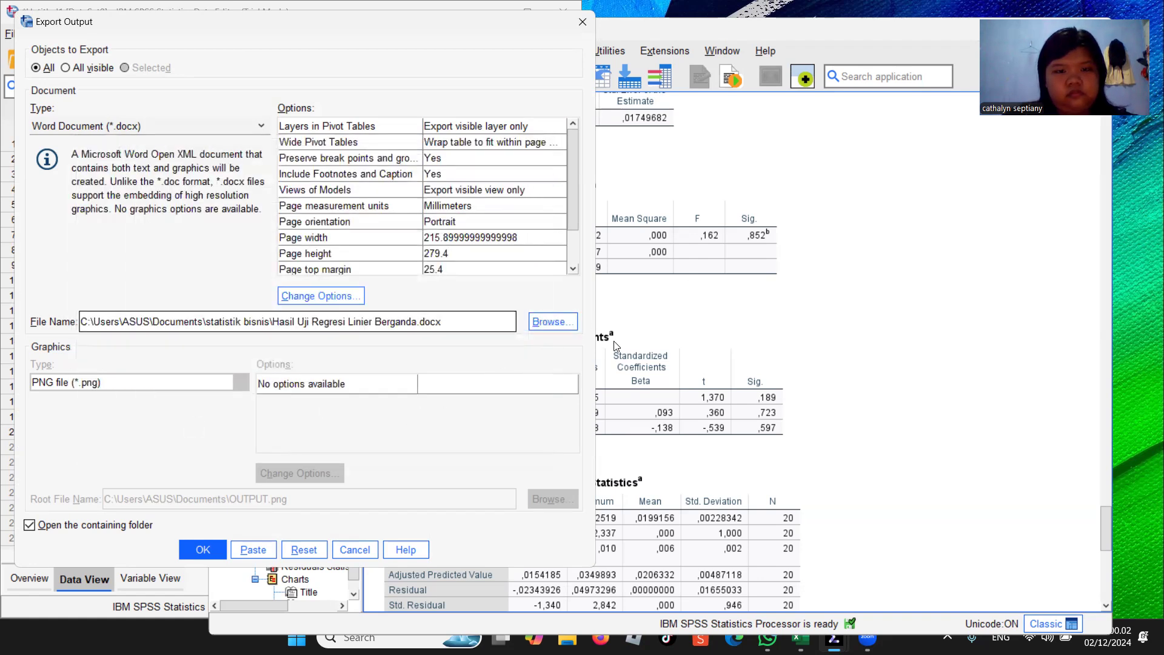
{"action": "left_click", "coordinate": [212, 551]}
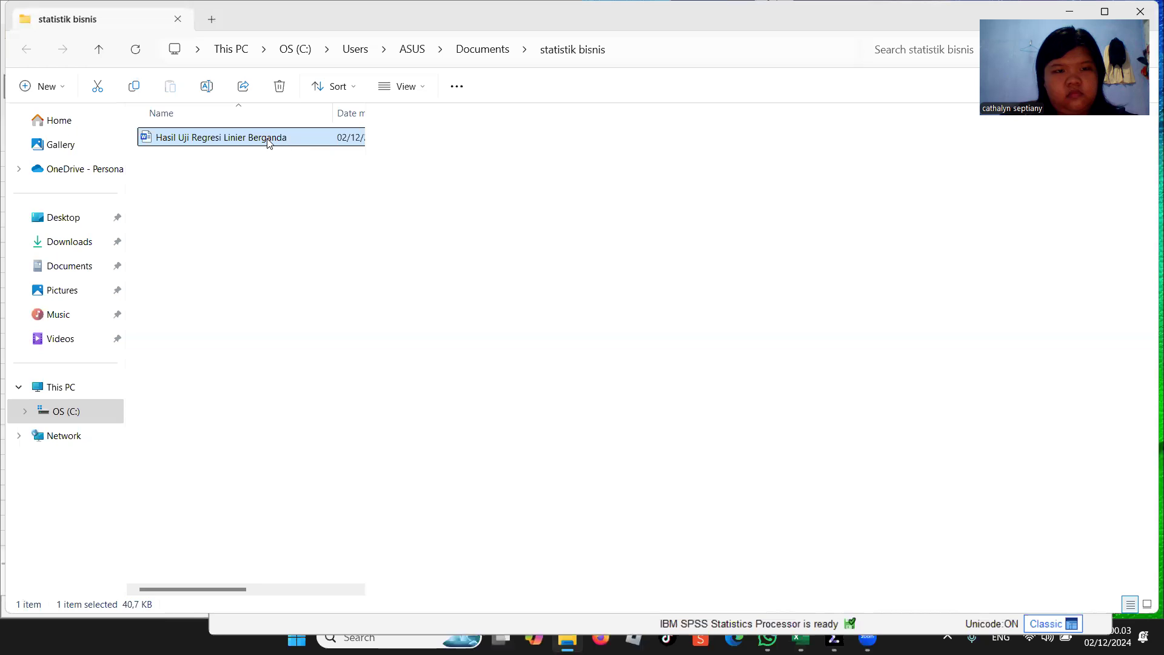
- Open the exported Word document "Hasil Uji Regresi Linier Berganda" and review its output through the last scatterplot and back to the Normal P-P plot
{"action": "double_click", "coordinate": [269, 138]}
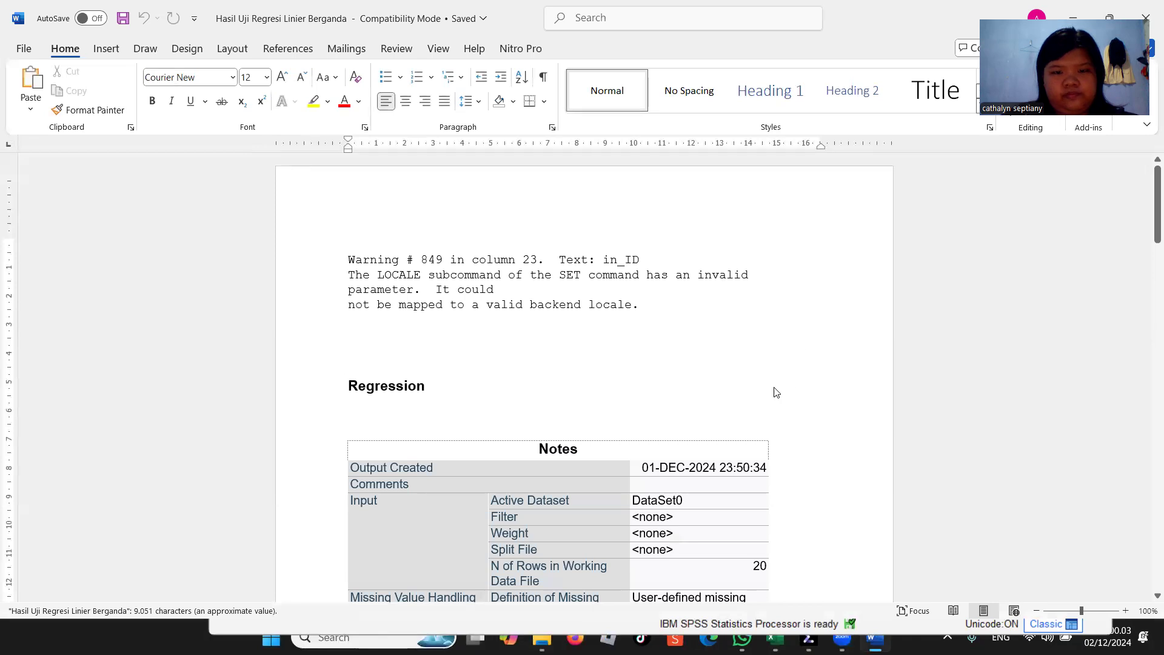
{"action": "left_click_drag", "start_coordinate": [1148, 204], "coordinate": [1148, 602]}
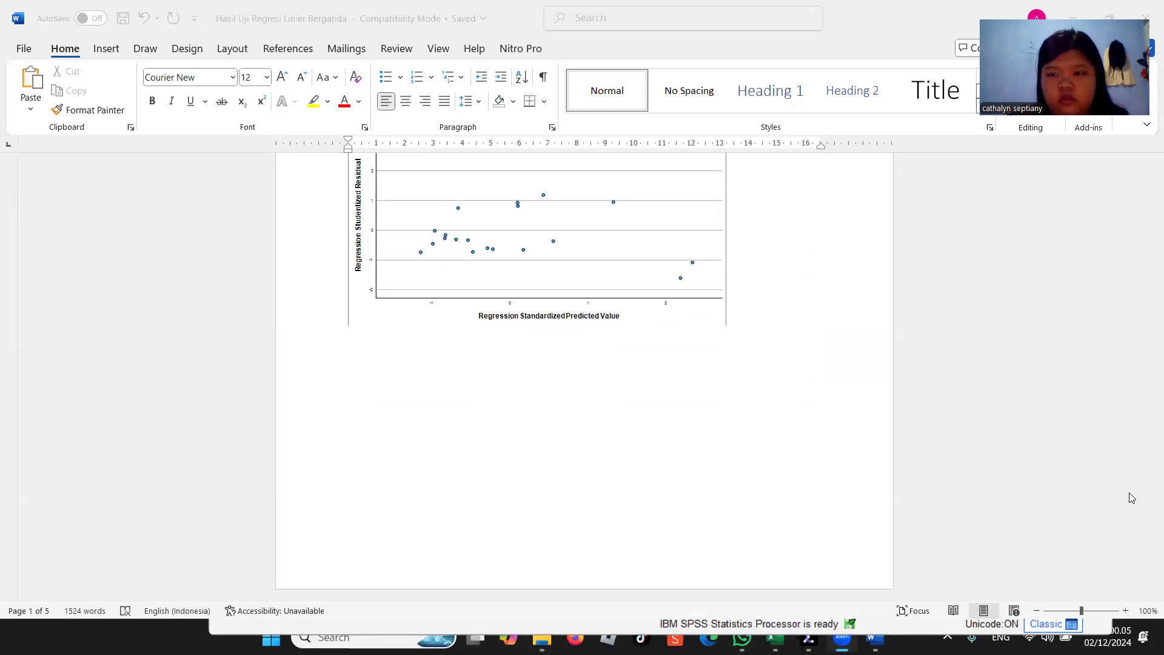
{"action": "left_click", "coordinate": [1122, 324]}
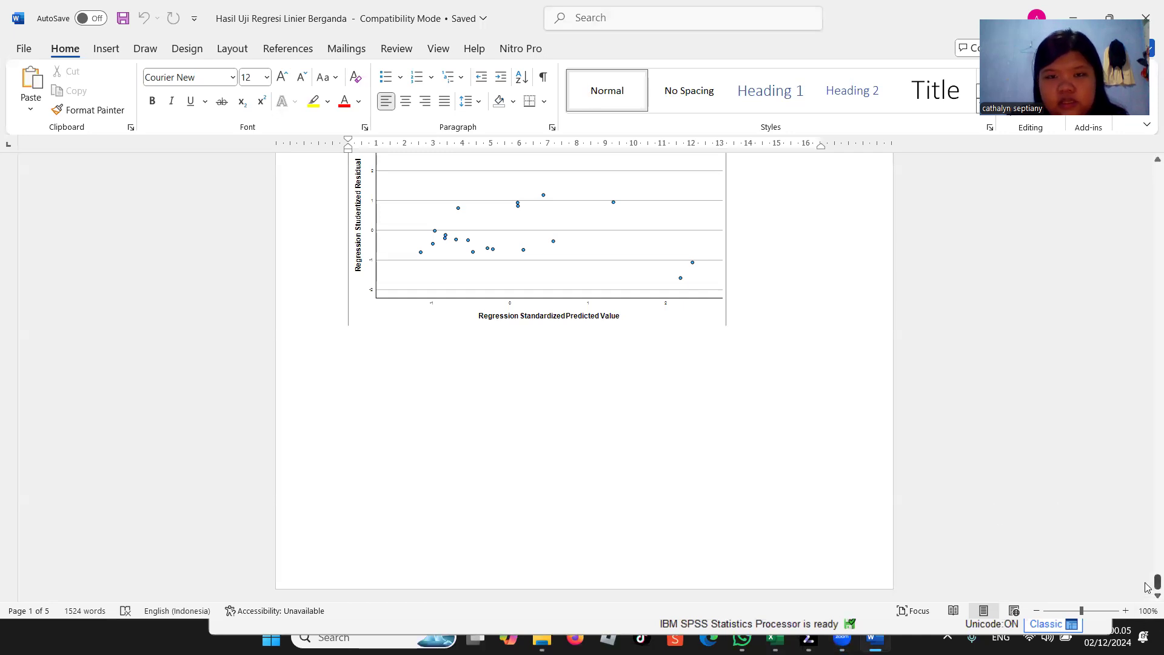
{"action": "left_click_drag", "start_coordinate": [1148, 587], "coordinate": [1089, 315]}
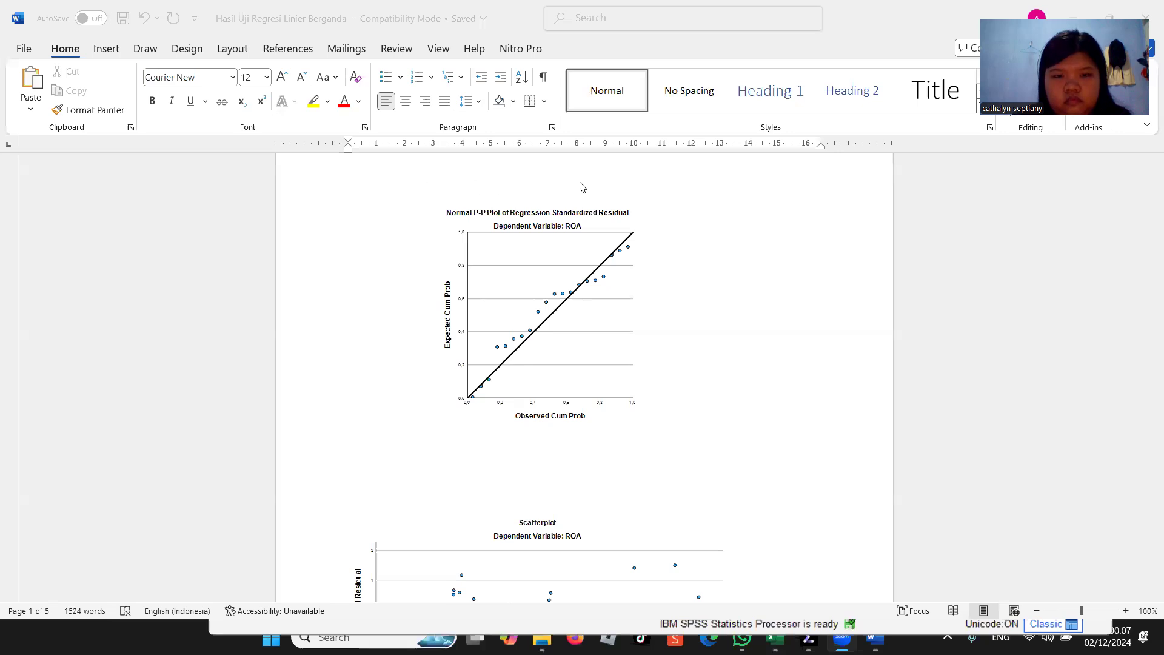
- Select the Normal P-P plot of the regression standardized residual for ROA to examine how its points follow the diagonal
{"action": "left_click", "coordinate": [545, 265]}
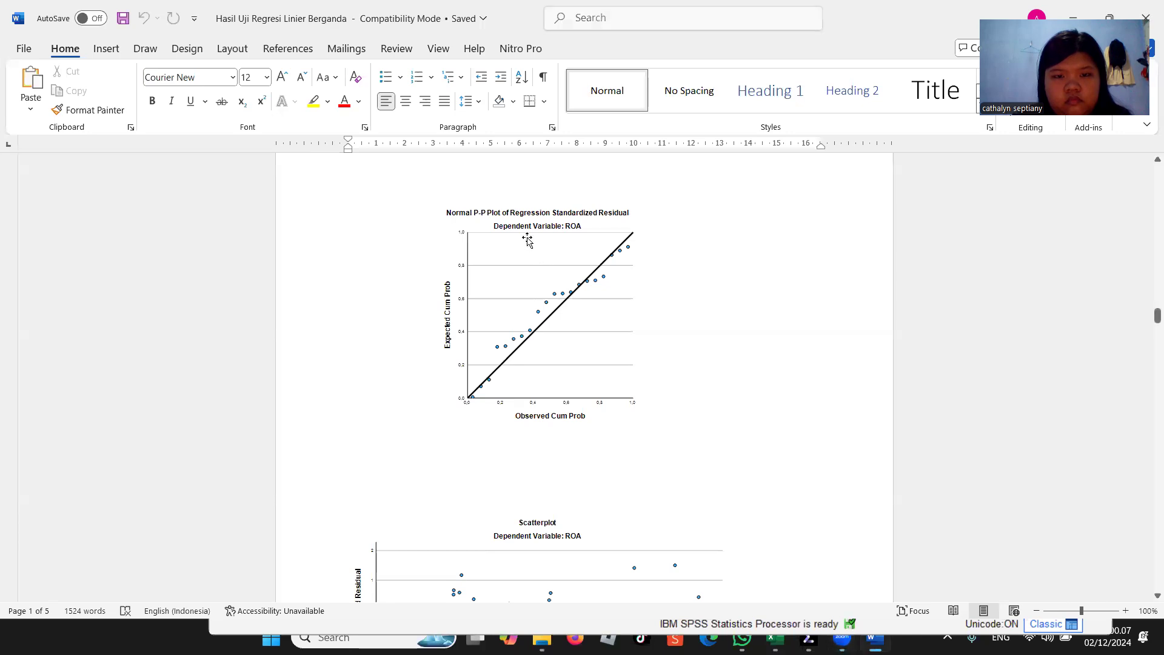
{"action": "left_click", "coordinate": [484, 211]}
{"action": "left_click_drag", "start_coordinate": [400, 188], "coordinate": [405, 195]}
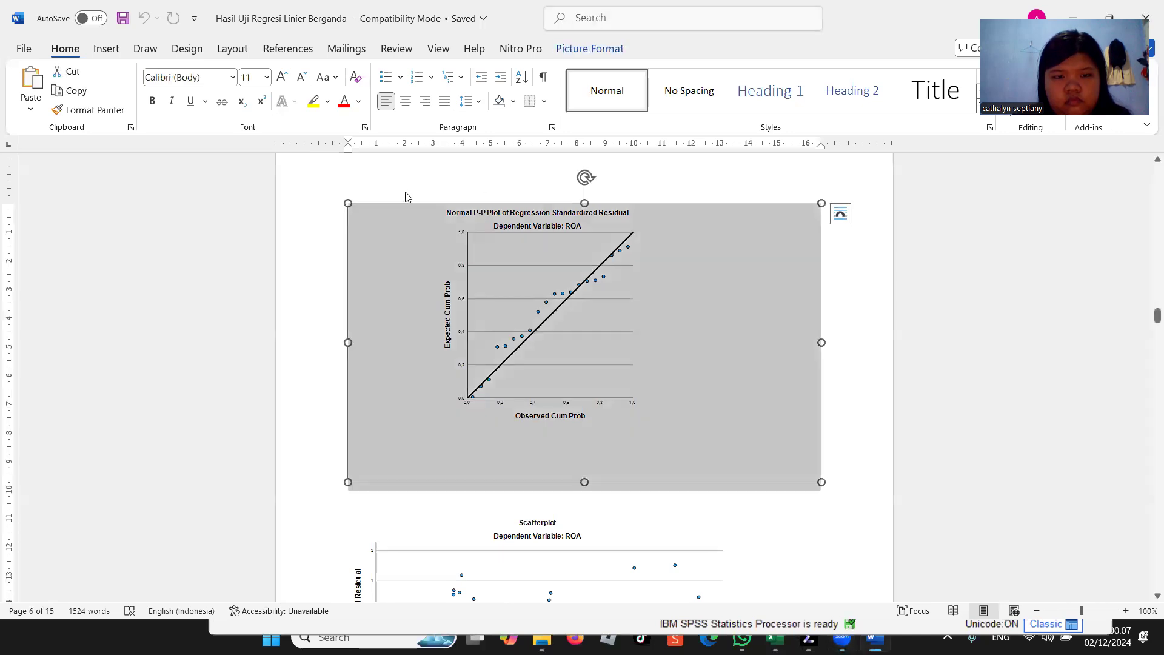
{"action": "left_click", "coordinate": [820, 258]}
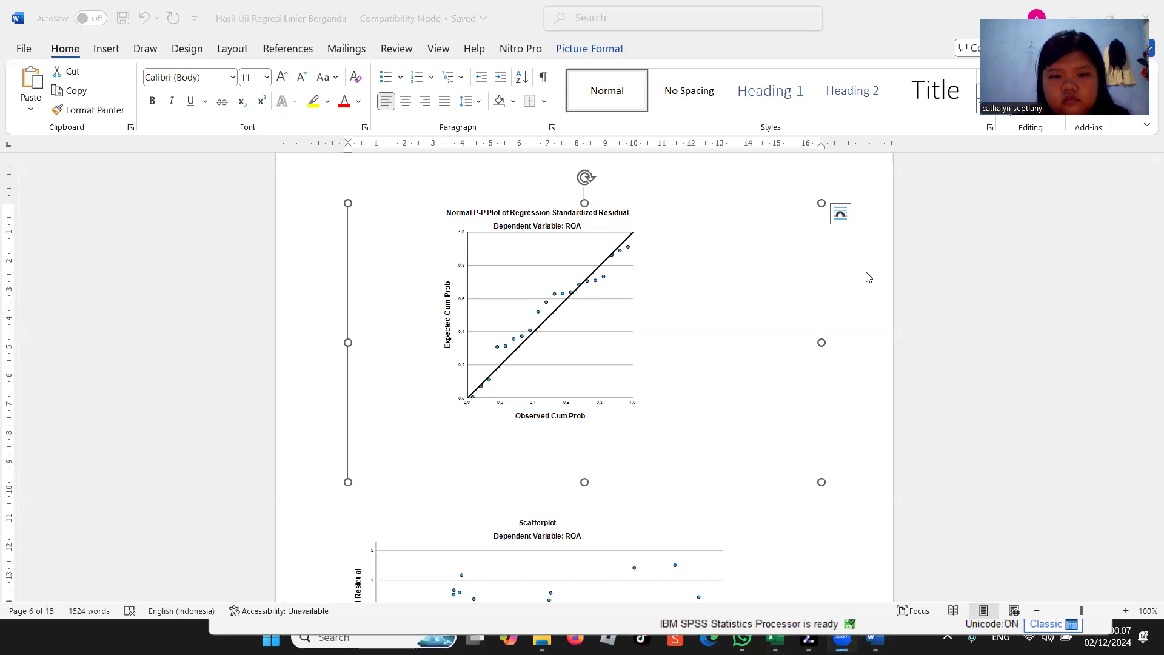
{"action": "left_click", "coordinate": [1146, 320]}
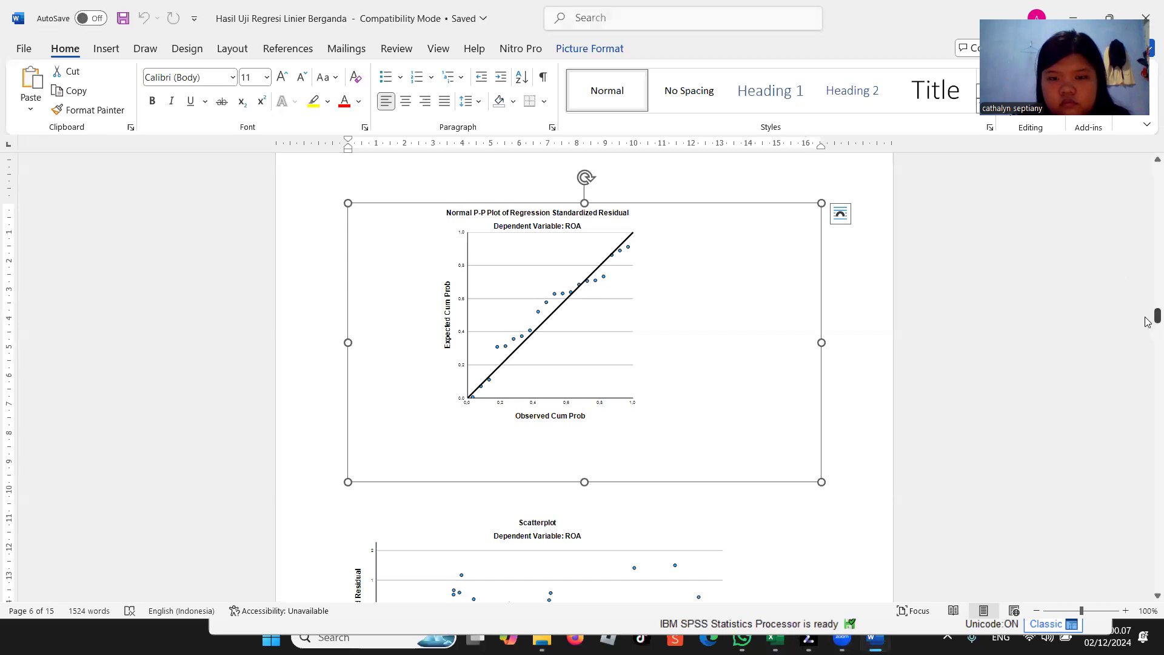